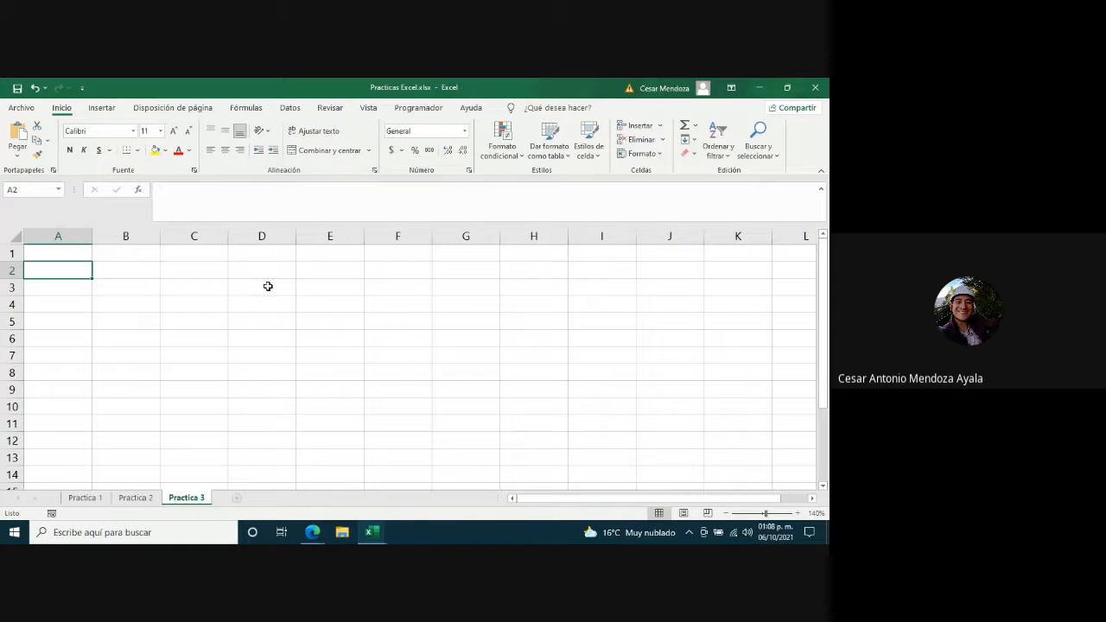
Enter the headers NOMBRE, P1, COND1 and INASIST1 in cells A1 to D1 of the Practica 3 sheet
{"action": "key", "text": "Up"}
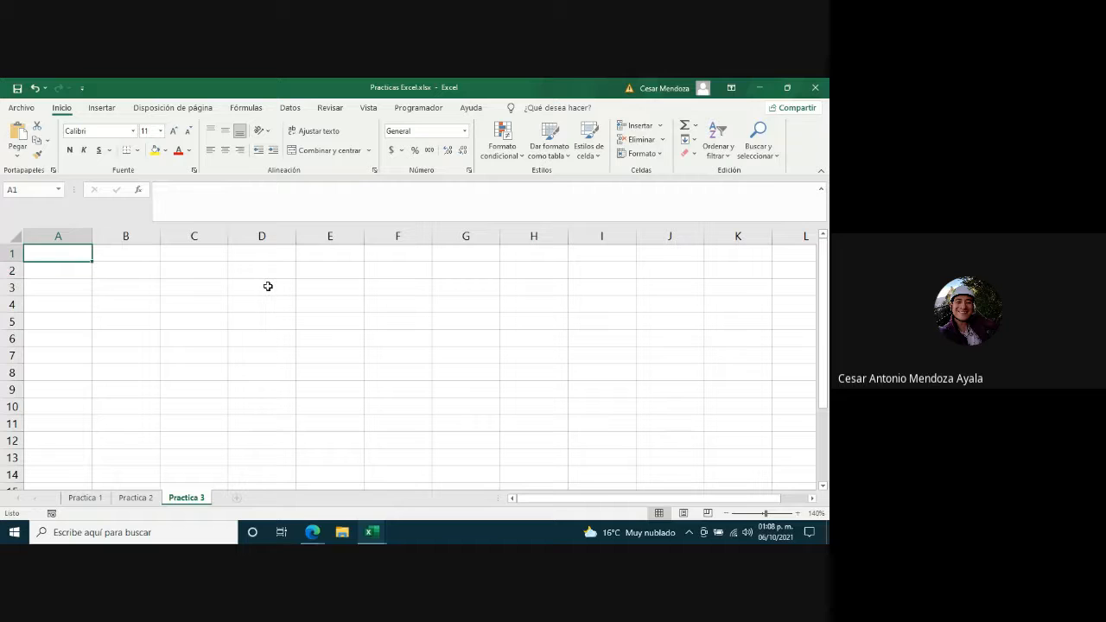
{"action": "type", "text": "NOMBRE"}
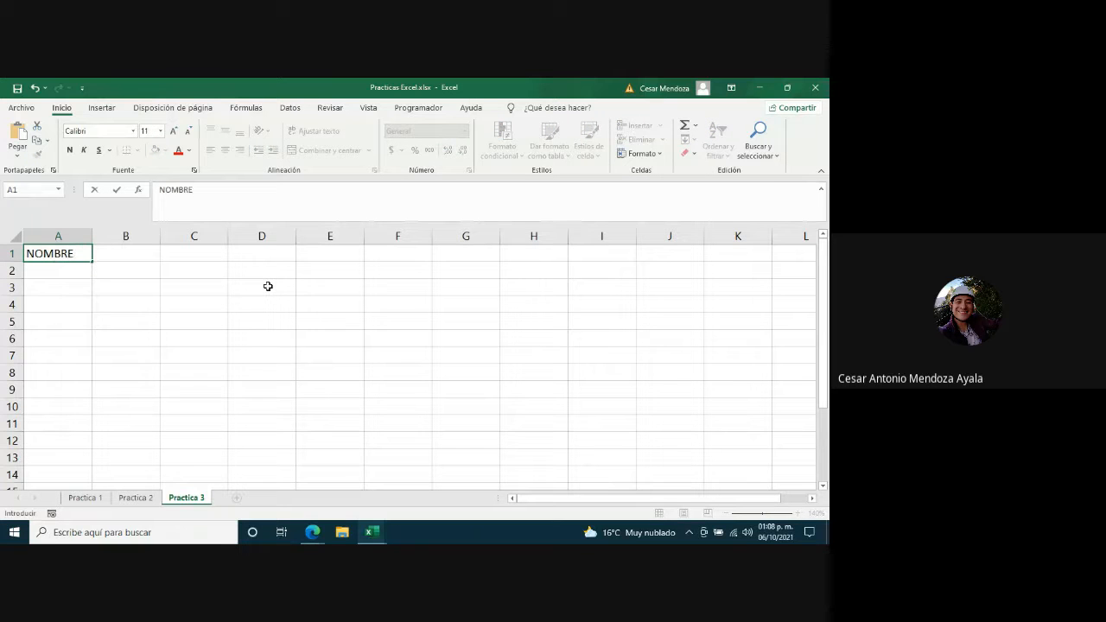
{"action": "key", "text": "Tab"}
{"action": "key", "text": "Left"}
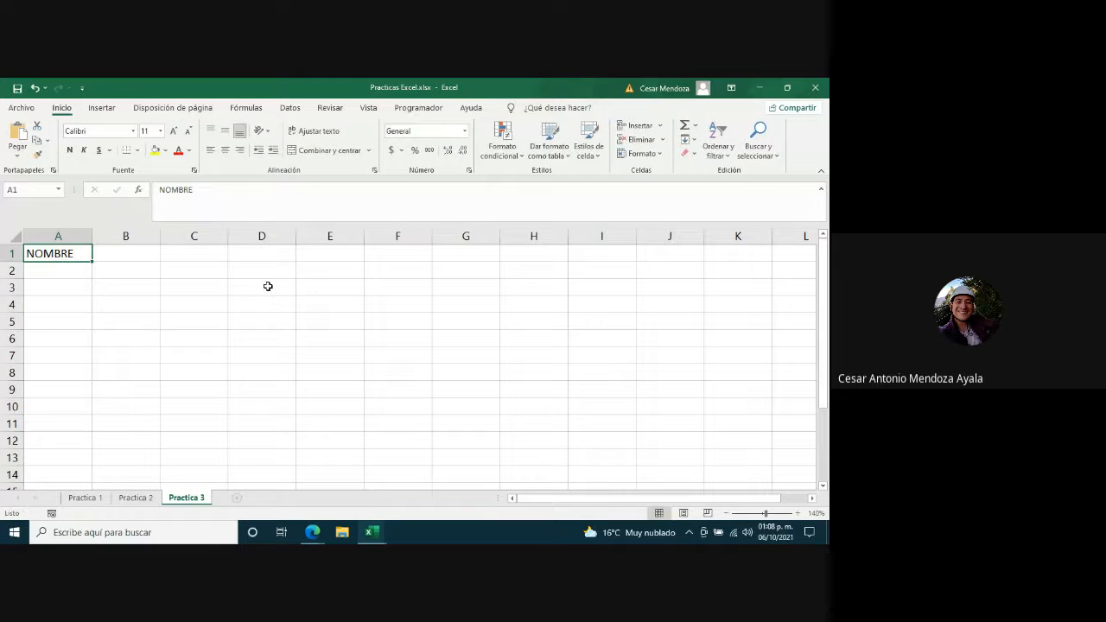
{"action": "key", "text": "Right"}
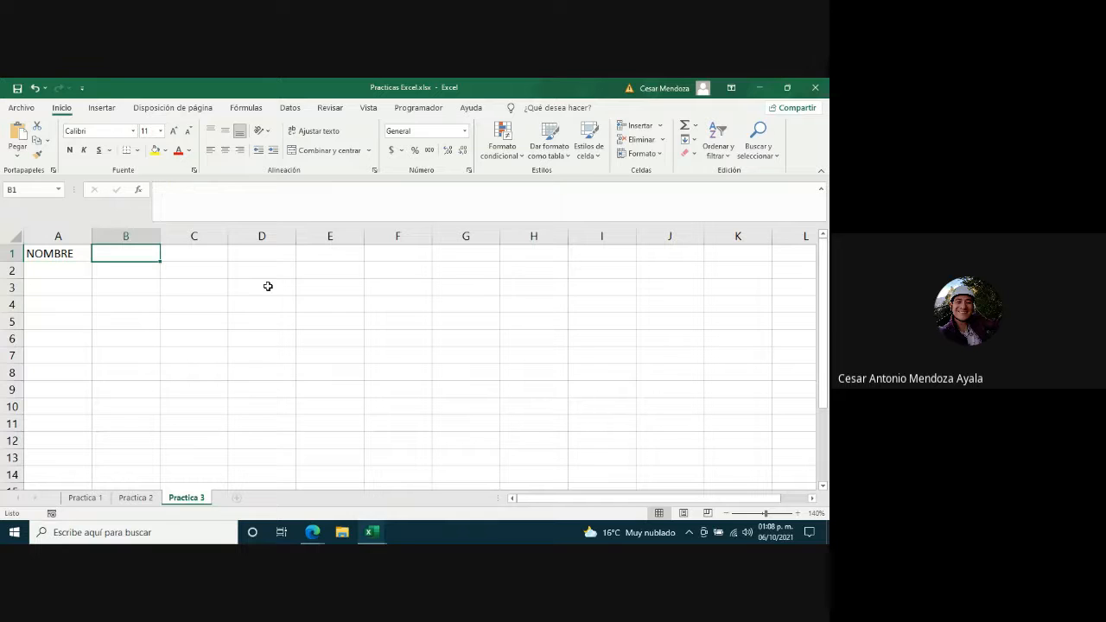
{"action": "type", "text": "P1"}
{"action": "key", "text": "Tab"}
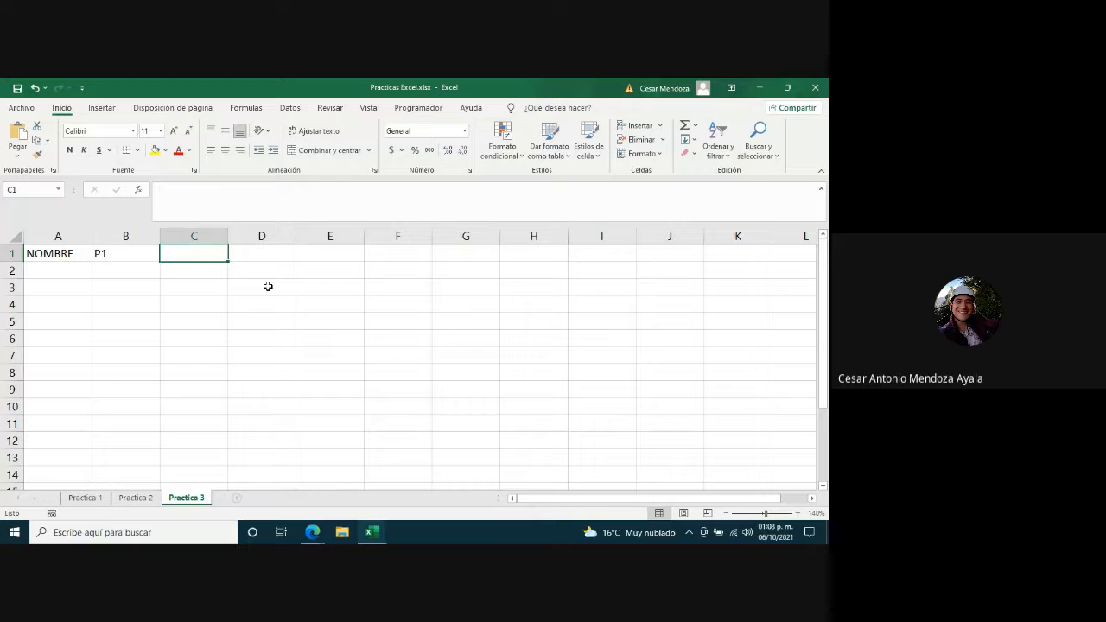
{"action": "type", "text": "COND1"}
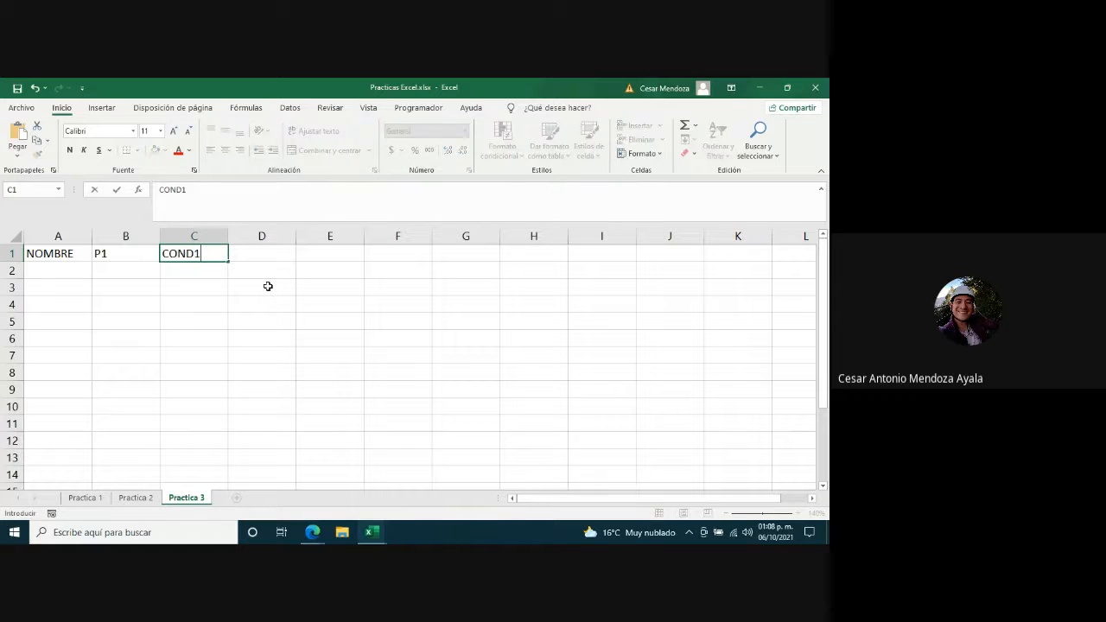
{"action": "key", "text": "Tab"}
{"action": "type", "text": "INS"}
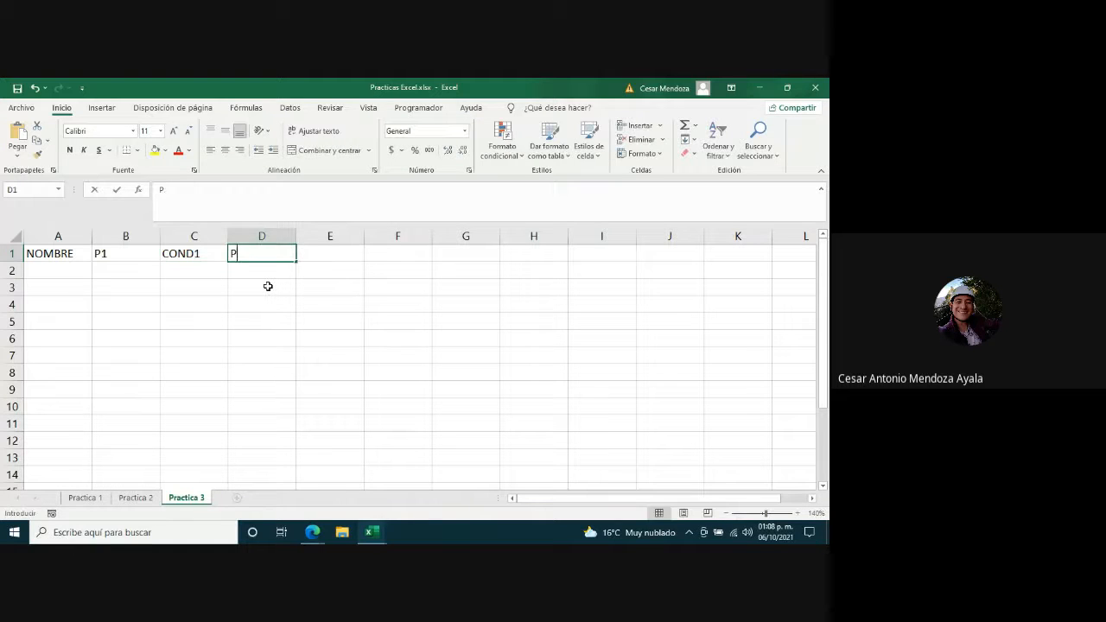
{"action": "key", "text": "BackSpace"}
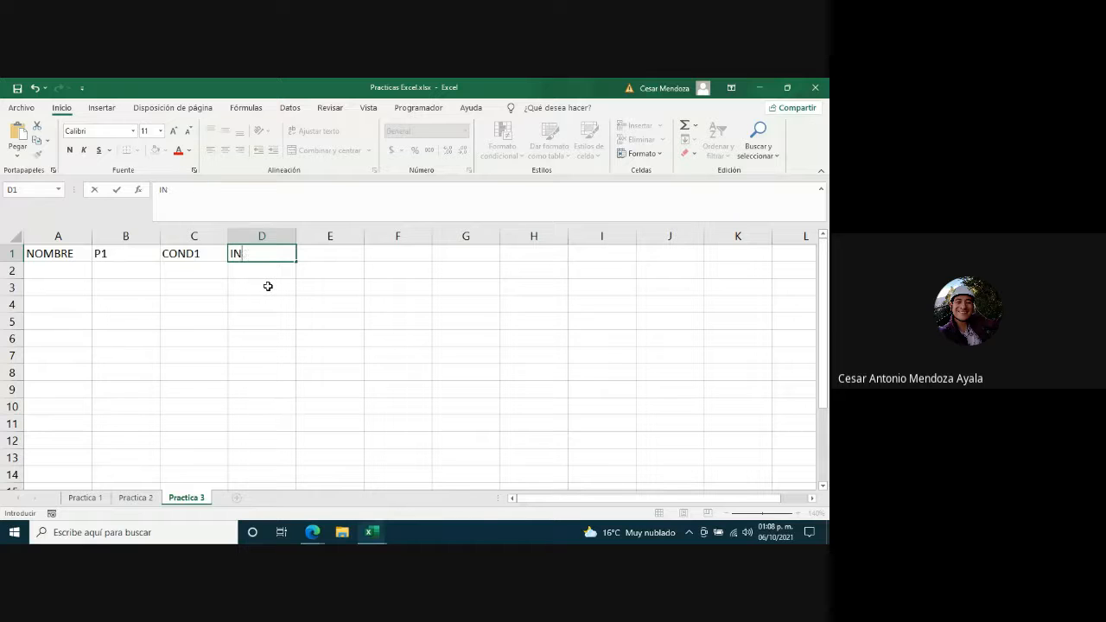
{"action": "type", "text": "ASIST1"}
Copy the P1, COND1 and INASIST1 headers into cells E1 to G1
{"action": "key", "text": "Left"}
{"action": "key", "text": "Left"}
{"action": "key", "text": "shift+Right"}
{"action": "key", "text": "shift+Right"}
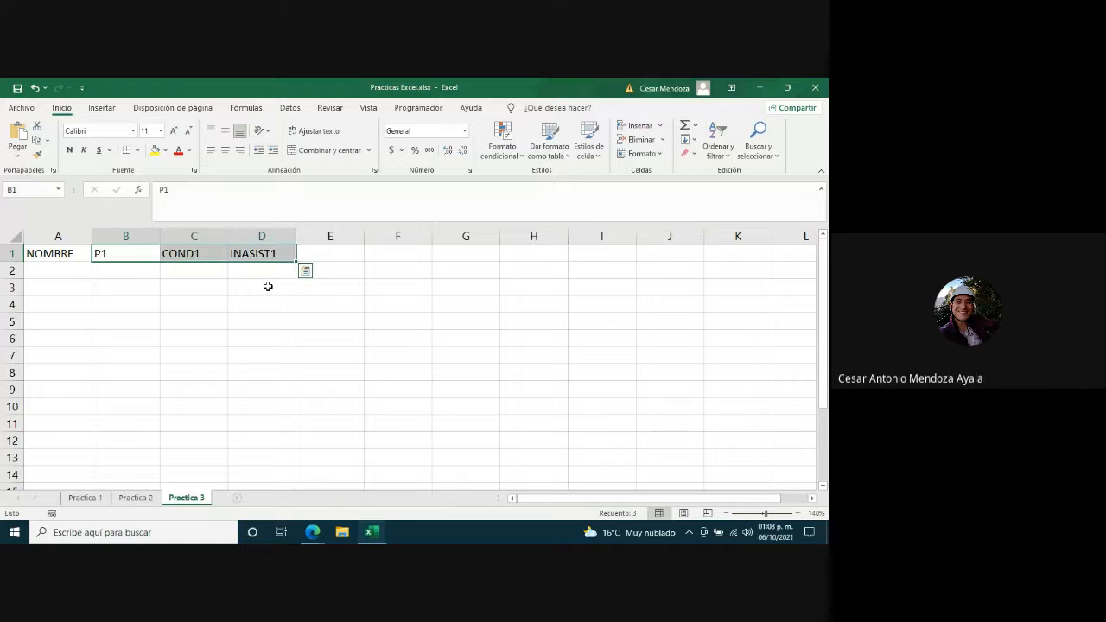
{"action": "key", "text": "ctrl+c"}
{"action": "left_click", "coordinate": [316, 251]}
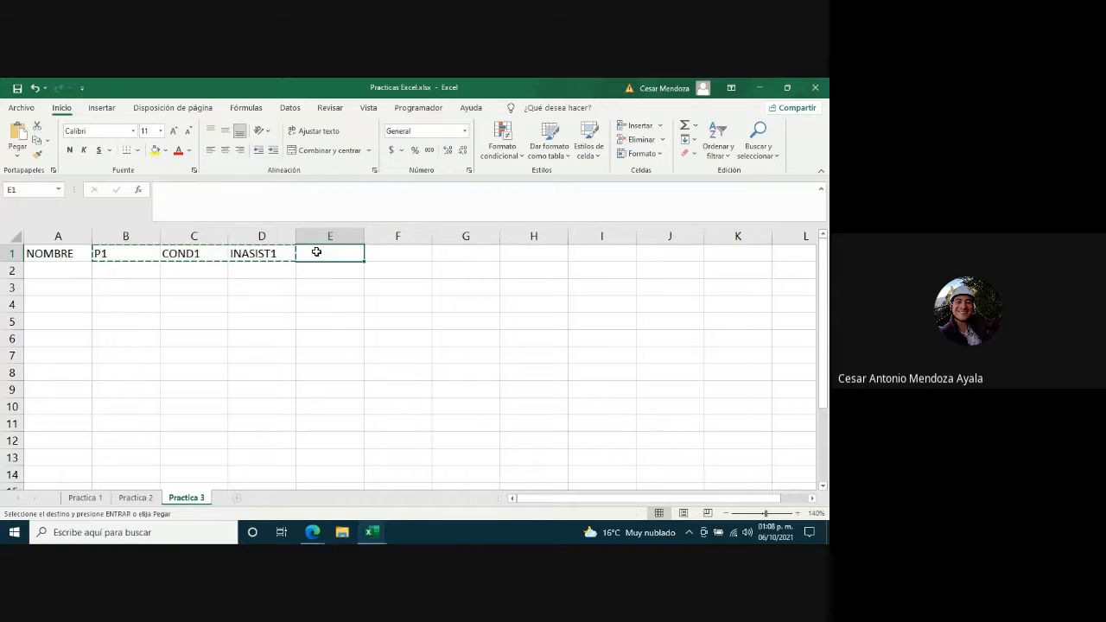
{"action": "key", "text": "ctrl+v"}
Edit the copied headers in E1 to G1 to read P2, COND2 and INASIST2
{"action": "double_click", "coordinate": [318, 253]}
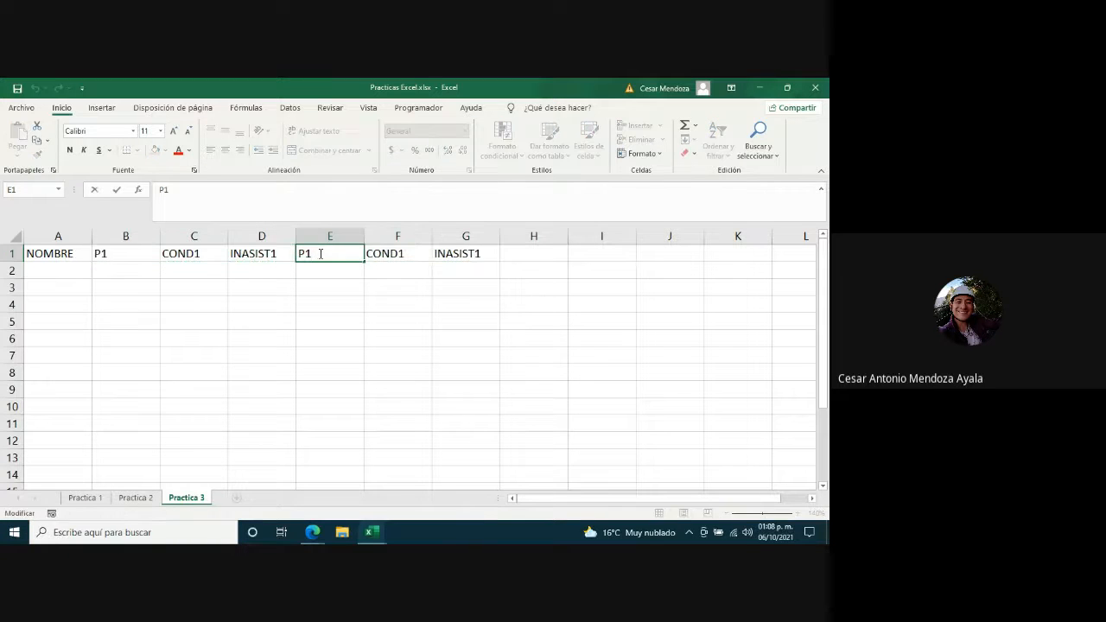
{"action": "key", "text": "BackSpace"}
{"action": "type", "text": "2"}
{"action": "double_click", "coordinate": [409, 253]}
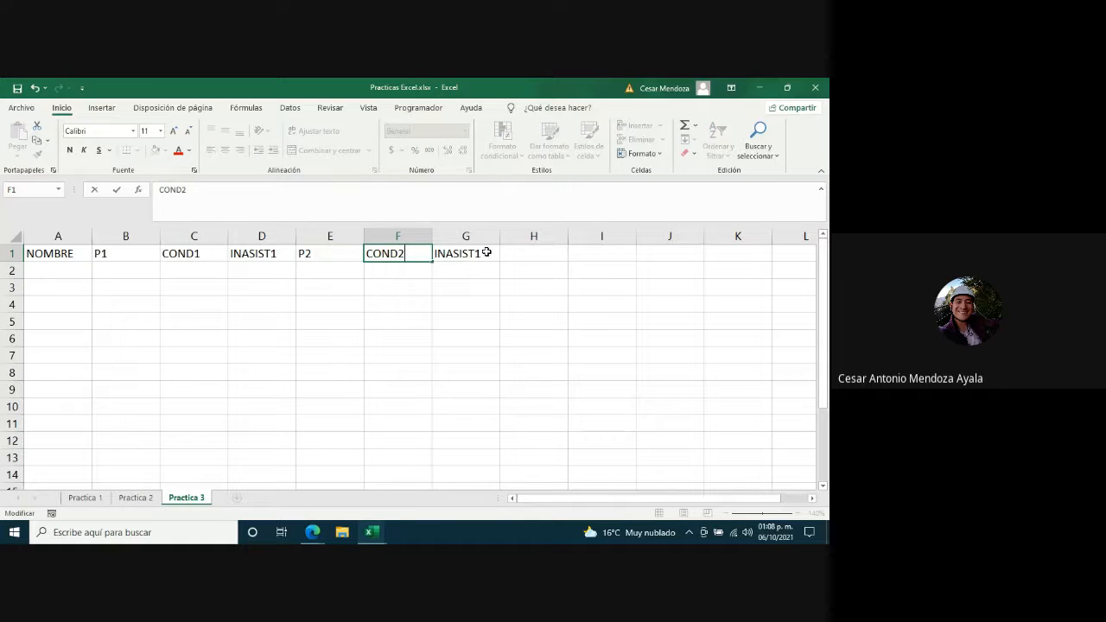
{"action": "double_click", "coordinate": [486, 252]}
{"action": "key", "text": "BackSpace"}
{"action": "type", "text": "2"}
{"action": "left_click", "coordinate": [528, 257]}
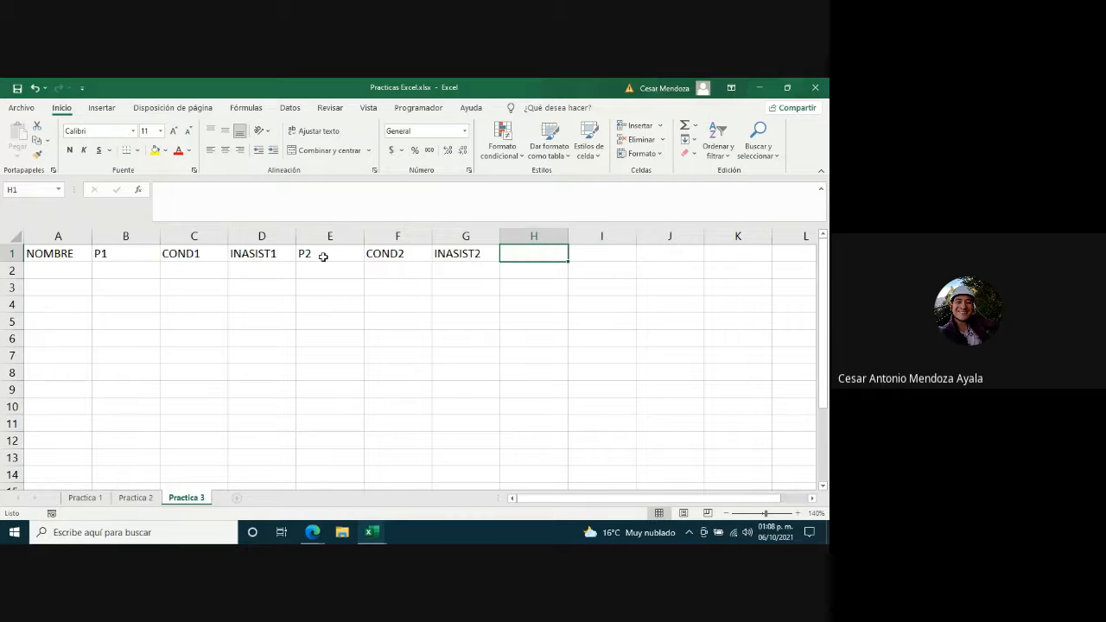
Copy the P2, COND2 and INASIST2 headers into cells H1 to J1
{"action": "left_click_drag", "start_coordinate": [321, 254], "coordinate": [457, 254]}
{"action": "key", "text": "ctrl+c"}
{"action": "left_click", "coordinate": [534, 256]}
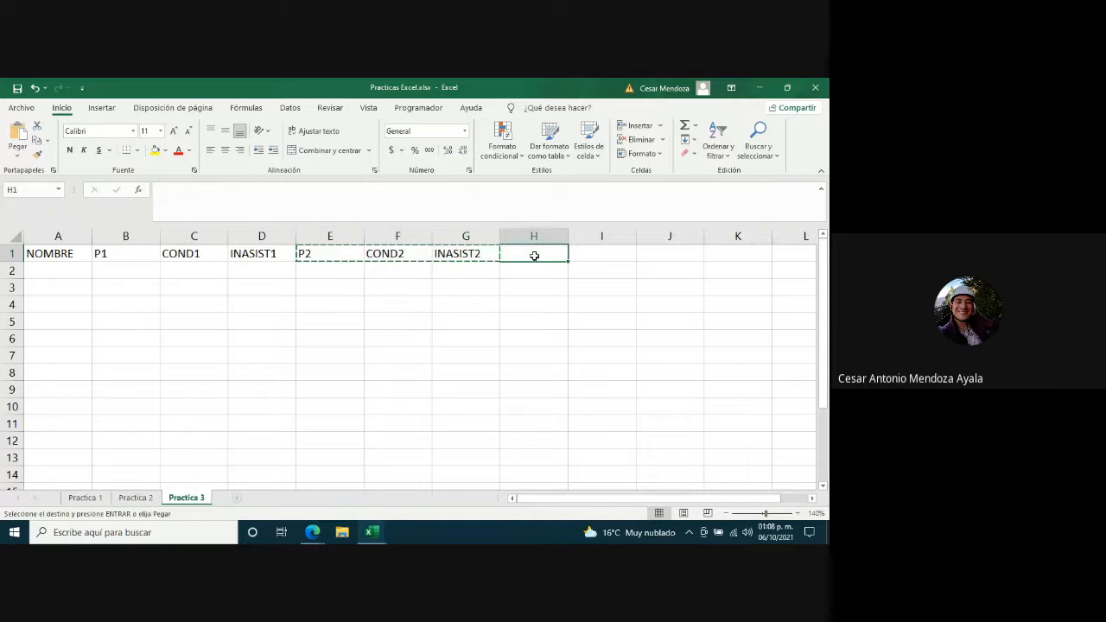
{"action": "key", "text": "ctrl+v"}
Edit the copied headers in H1 to J1 to read P3, COND3 and INASIST3
{"action": "double_click", "coordinate": [529, 253]}
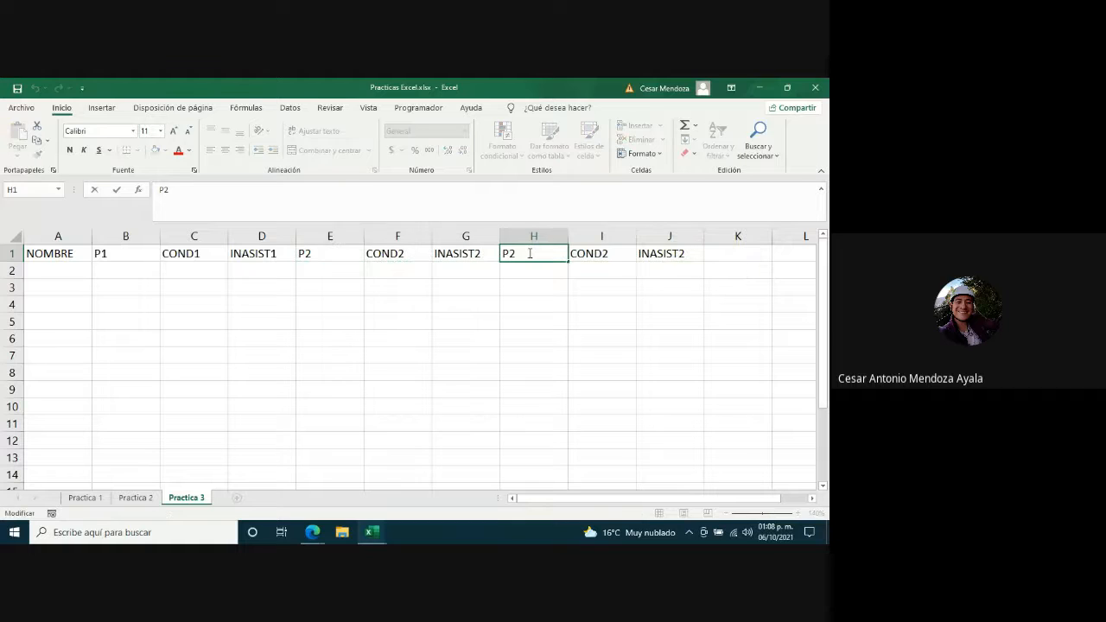
{"action": "key", "text": "BackSpace"}
{"action": "type", "text": "3"}
{"action": "left_click", "coordinate": [619, 254]}
{"action": "double_click", "coordinate": [622, 256]}
{"action": "key", "text": "BackSpace"}
{"action": "type", "text": "3"}
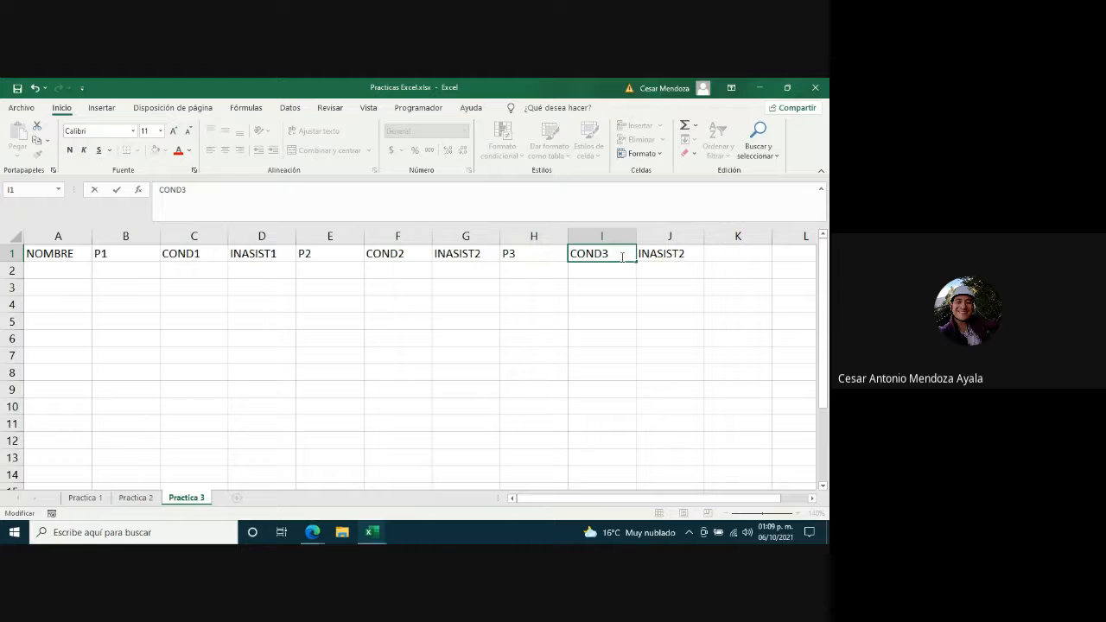
{"action": "left_click", "coordinate": [690, 254]}
{"action": "double_click", "coordinate": [691, 254]}
{"action": "key", "text": "BackSpace"}
{"action": "type", "text": "3"}
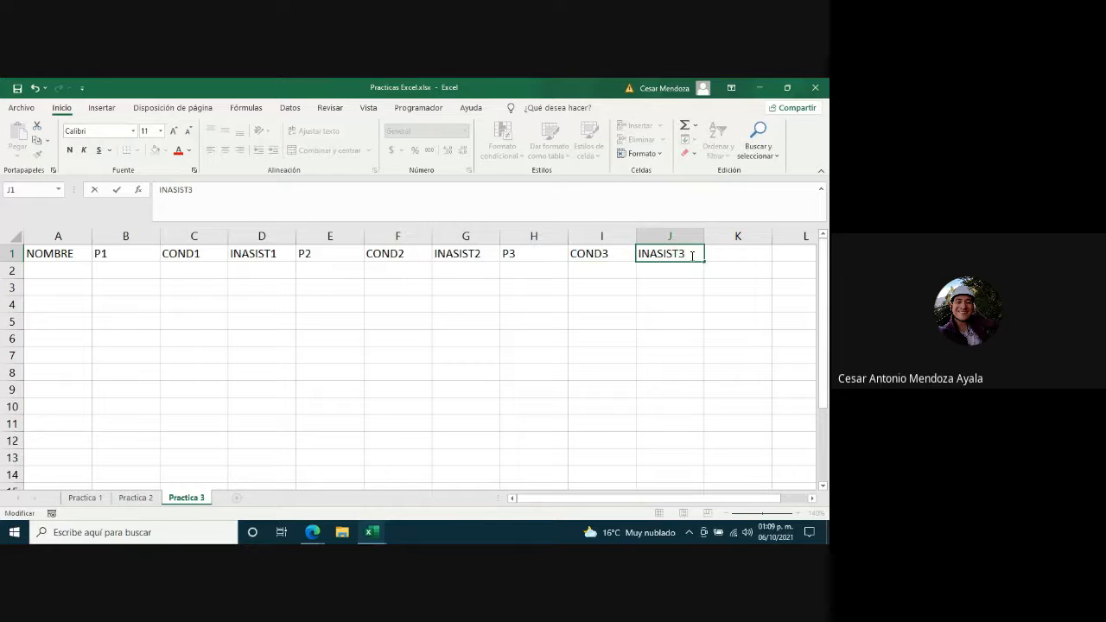
{"action": "left_click", "coordinate": [717, 254]}
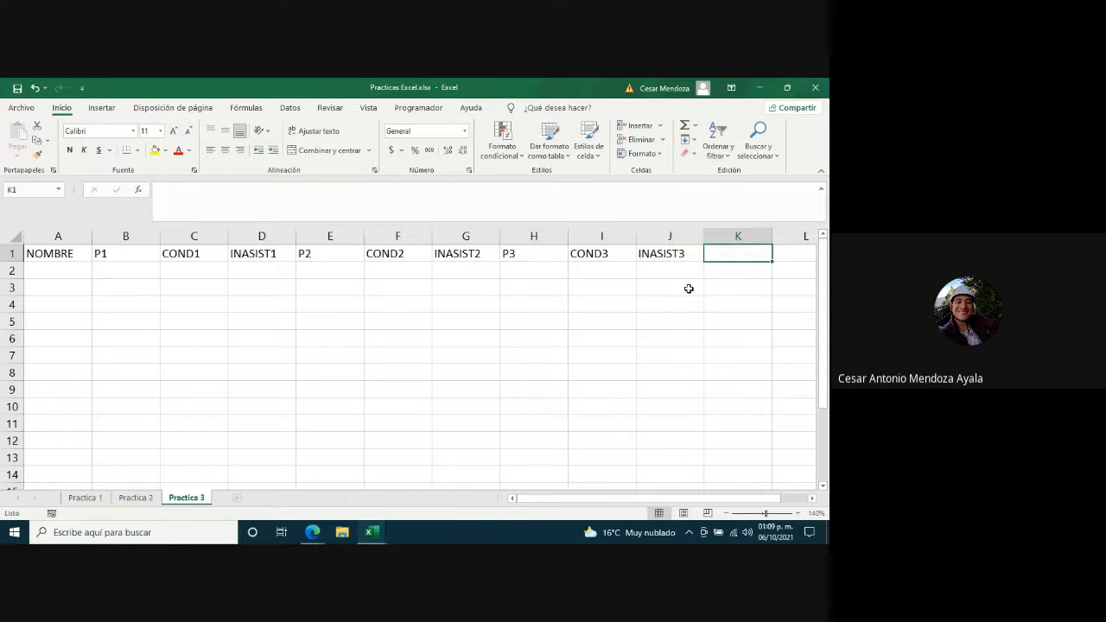
Enter the headers PUNTOS in K1 and DECISIÓN in L1
{"action": "left_click", "coordinate": [725, 514]}
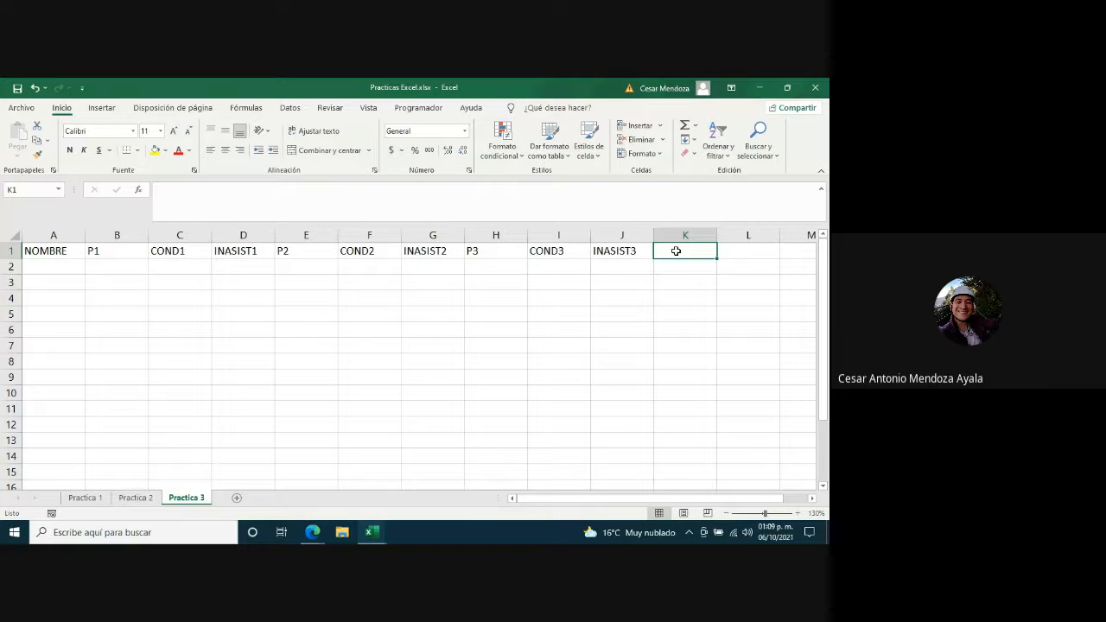
{"action": "type", "text": "PUNTOS"}
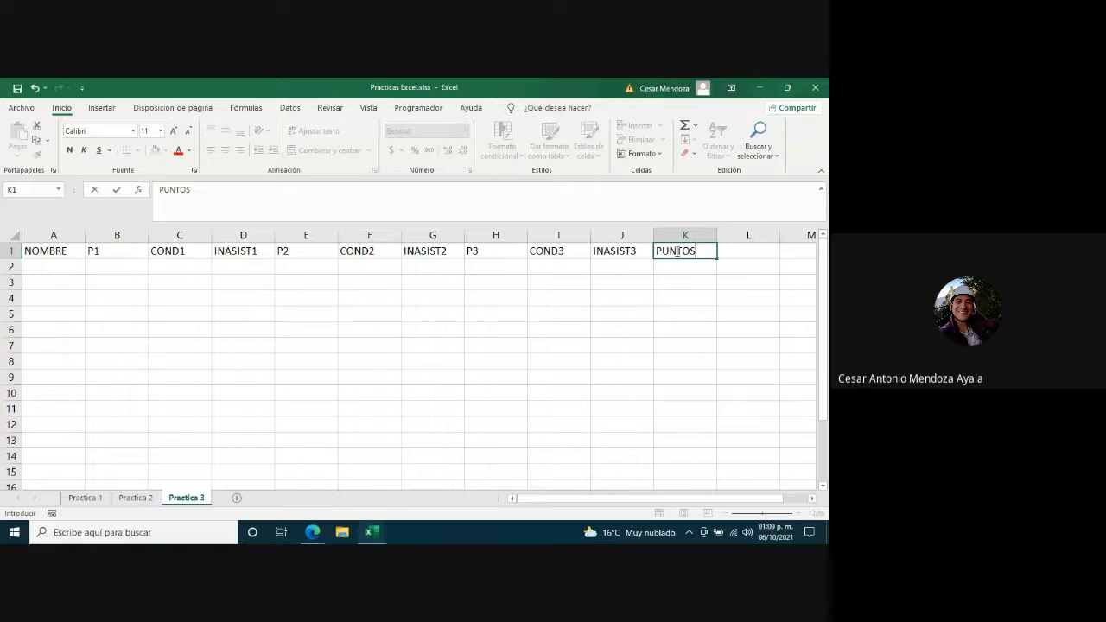
{"action": "key", "text": "Tab"}
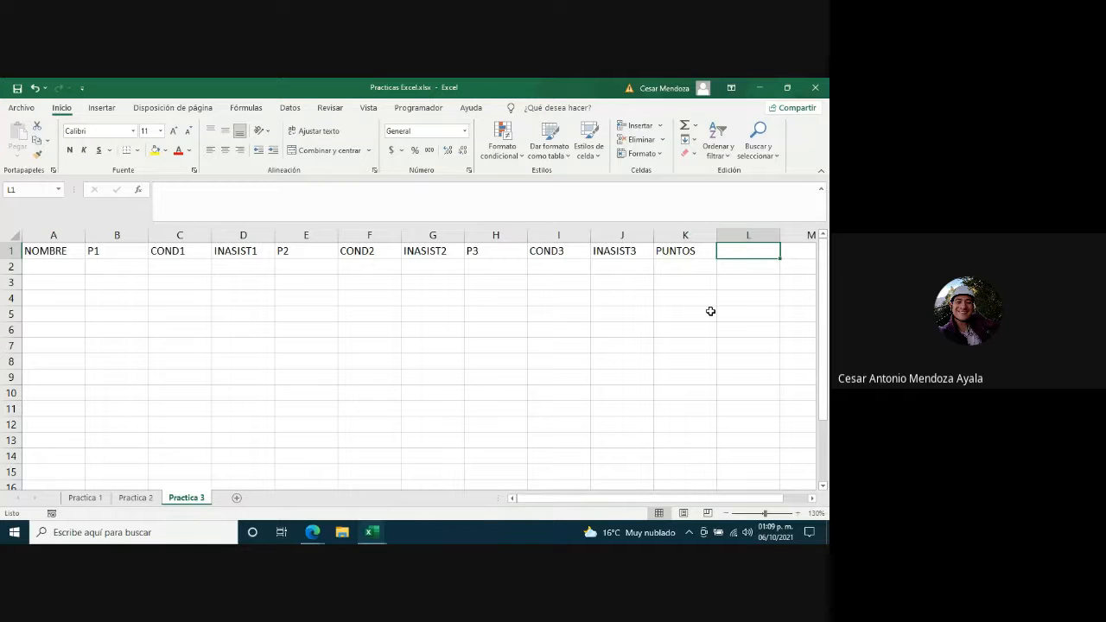
{"action": "type", "text": "DECISI"}
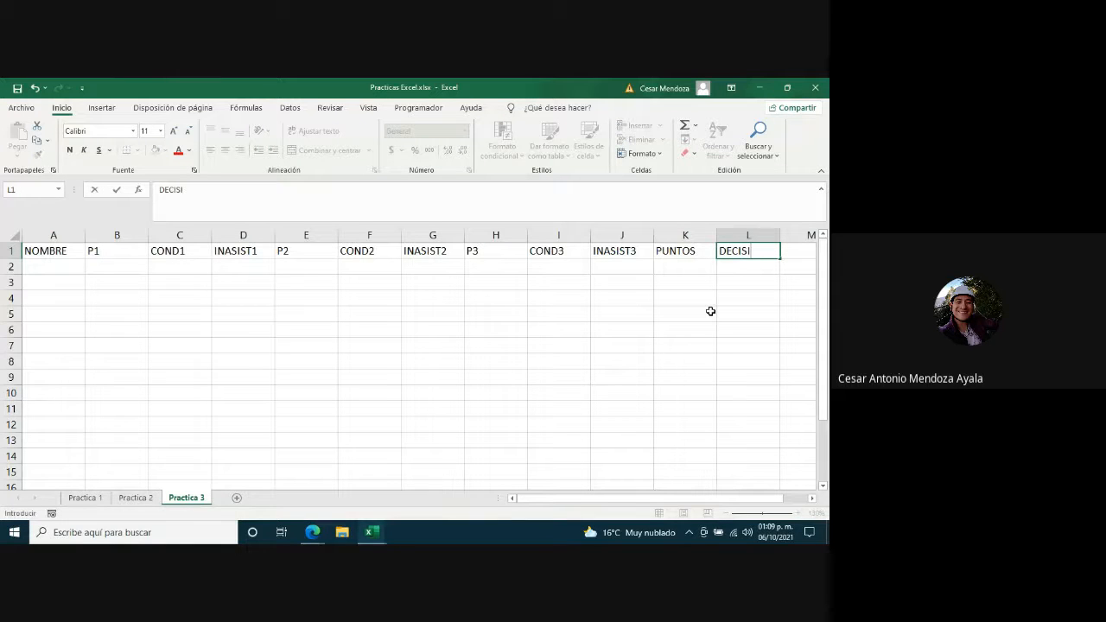
{"action": "type", "text": "ÓN"}
{"action": "left_click", "coordinate": [674, 251]}
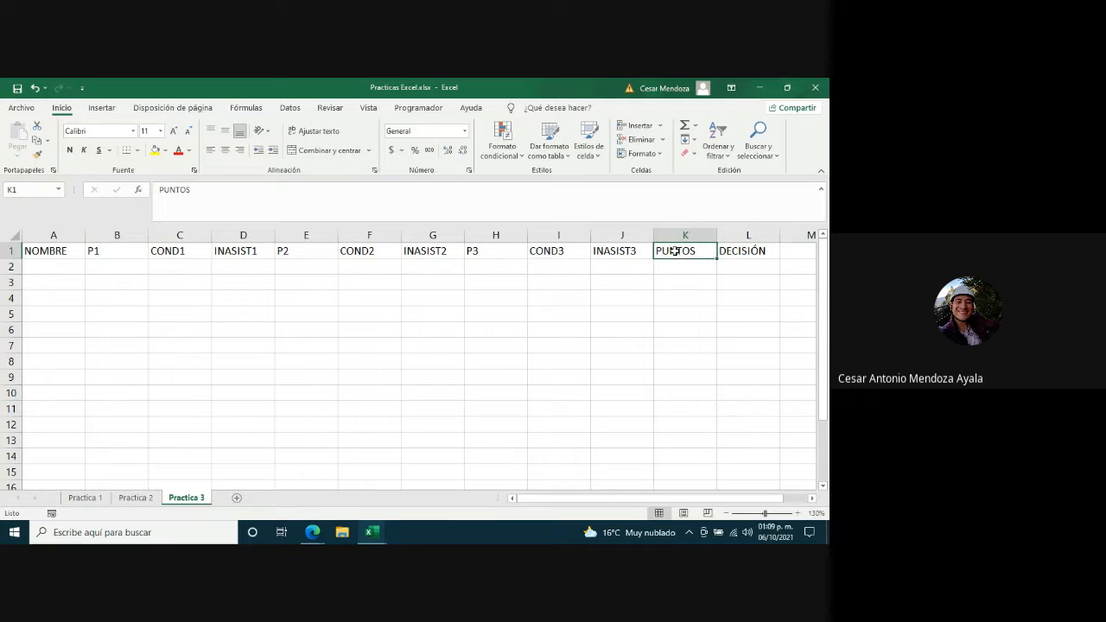
Set the header in L1 to PUNTOS and the header in K1 to PROMEDIO
{"action": "left_click", "coordinate": [733, 251]}
{"action": "type", "text": "PUNTOS"}
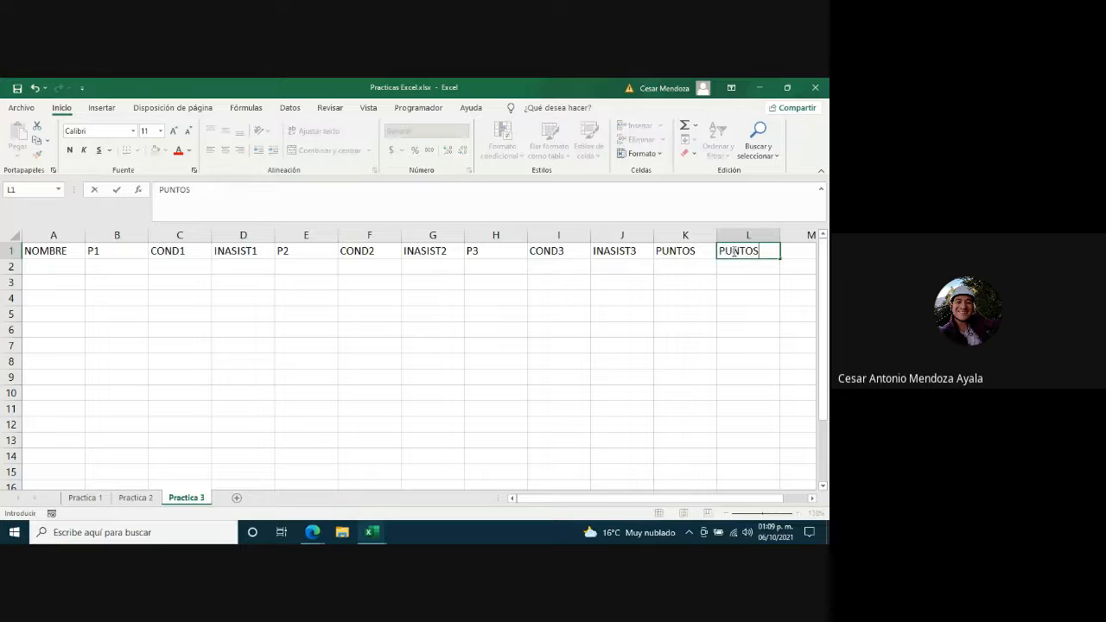
{"action": "key", "text": "Left"}
{"action": "key", "text": "Left"}
{"action": "key", "text": "Left"}
{"action": "key", "text": "Right"}
{"action": "key", "text": "Right"}
{"action": "type", "text": "PROMEDIO"}
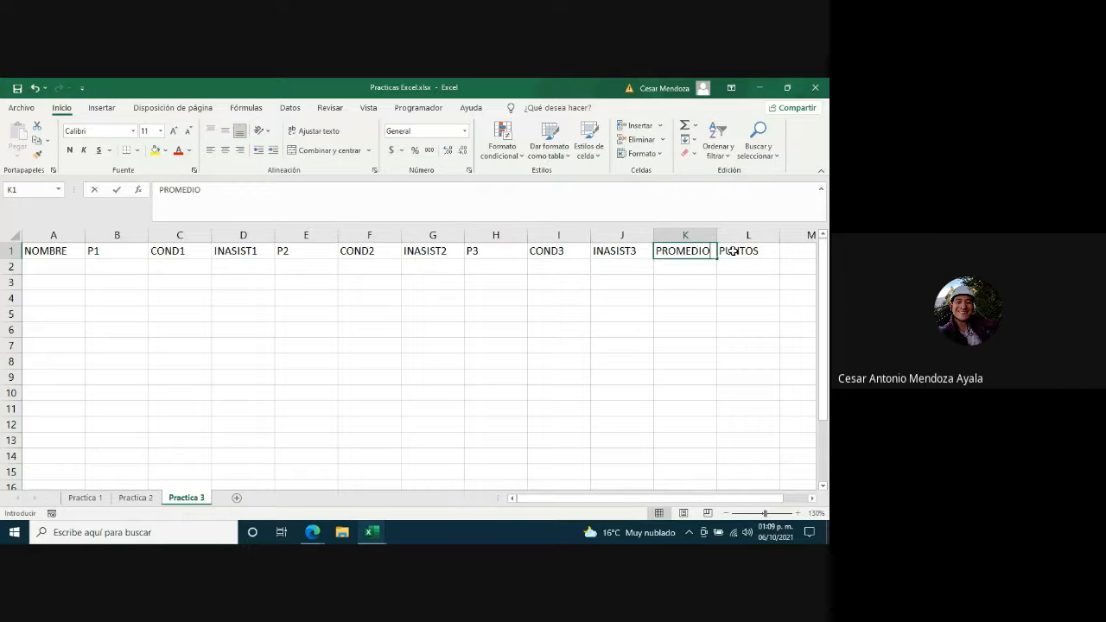
{"action": "key", "text": "Right"}
{"action": "key", "text": "Right"}
Make the header row from A1 to L1 bold
{"action": "key", "text": "Left"}
{"action": "key", "text": "Left"}
{"action": "key", "text": "Left"}
{"action": "key", "text": "Left"}
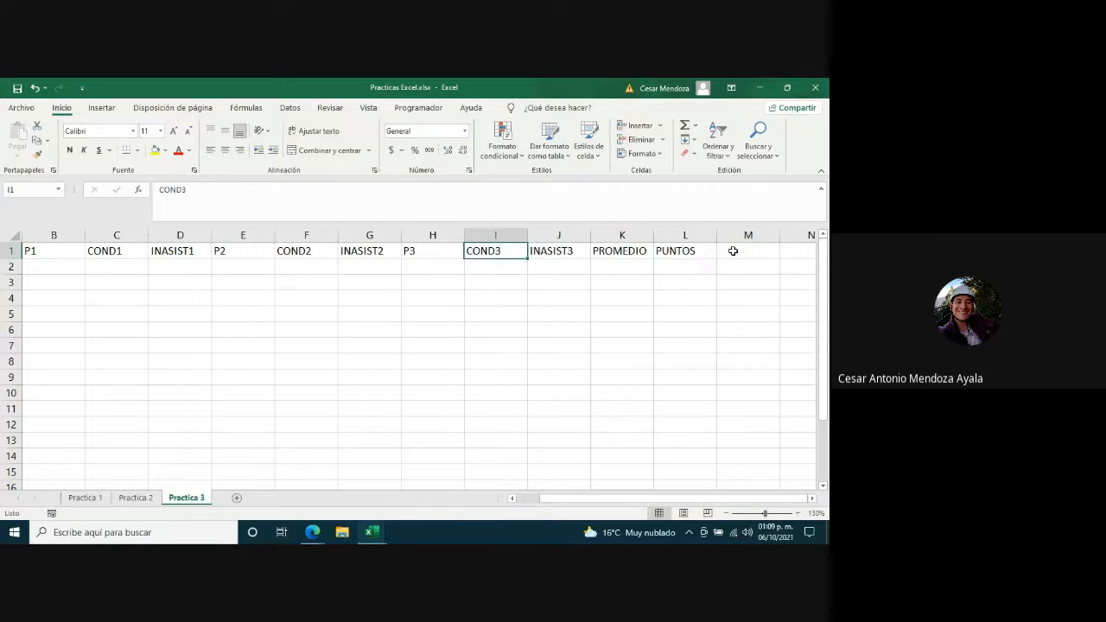
{"action": "key", "text": "Left"}
{"action": "key", "text": "Left"}
{"action": "key", "text": "Left"}
{"action": "key", "text": "Left"}
{"action": "key", "text": "Left"}
{"action": "key", "text": "Left"}
{"action": "key", "text": "Left"}
{"action": "key", "text": "Left"}
{"action": "key", "text": "shift+Right"}
{"action": "key", "text": "shift+Right"}
{"action": "key", "text": "shift+Right"}
{"action": "key", "text": "shift+Right"}
{"action": "key", "text": "shift+Right"}
{"action": "key", "text": "shift+Right"}
{"action": "key", "text": "shift+Right"}
{"action": "key", "text": "shift+Right"}
{"action": "key", "text": "shift+Right"}
{"action": "key", "text": "shift+Right"}
{"action": "key", "text": "shift+Right"}
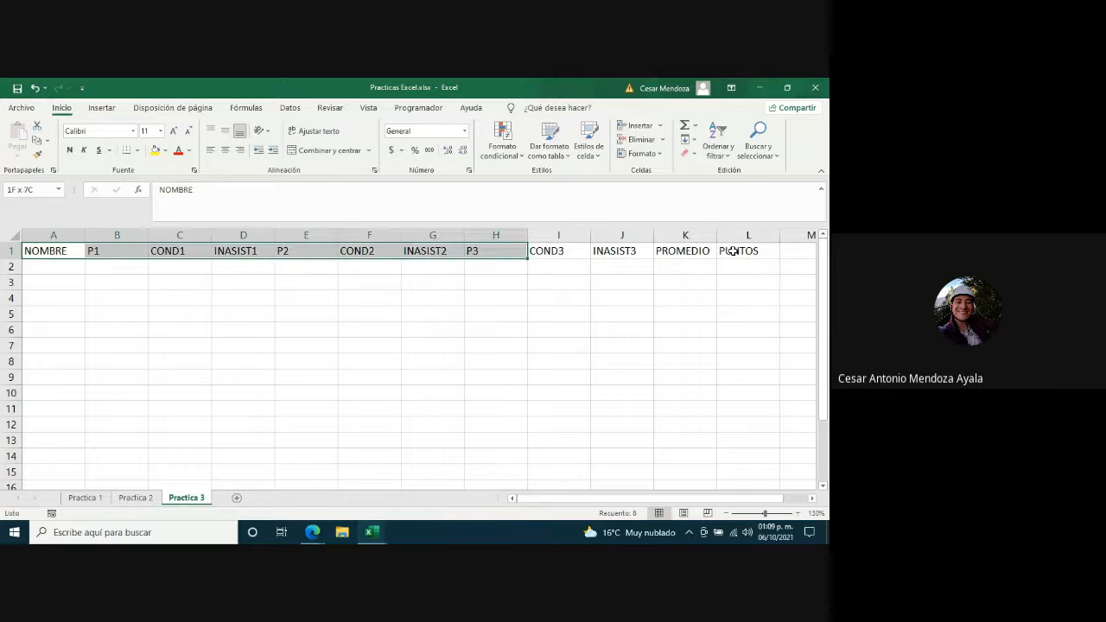
{"action": "key", "text": "ctrl+n"}
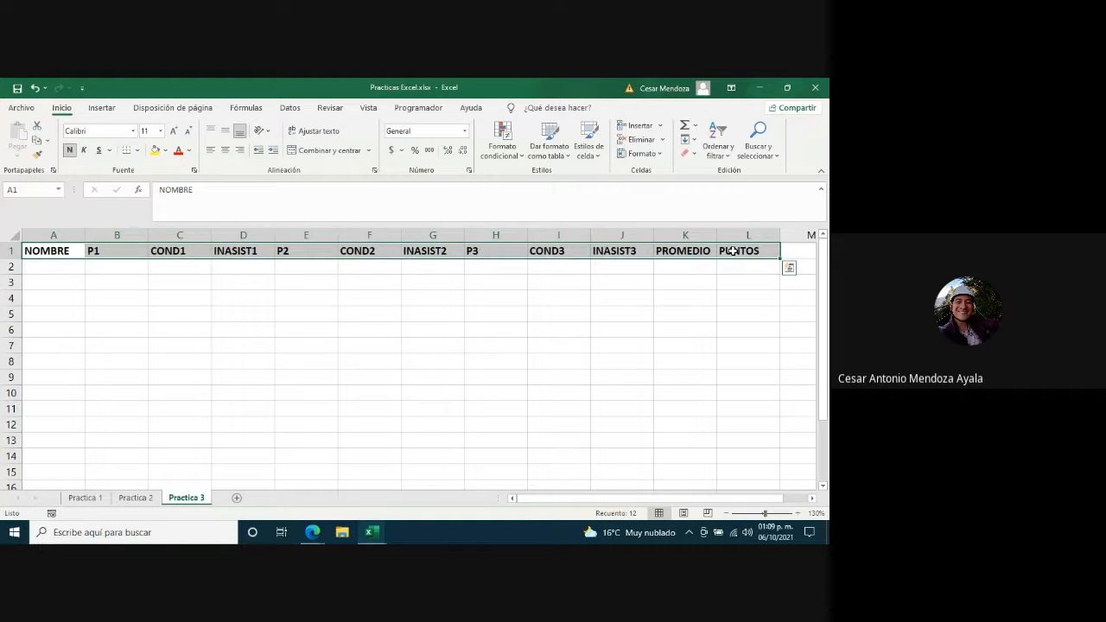
Enter alumno 1, alumno 2 and alumno 3 under the NOMBRE header in cells A2 to A4
{"action": "key", "text": "Down"}
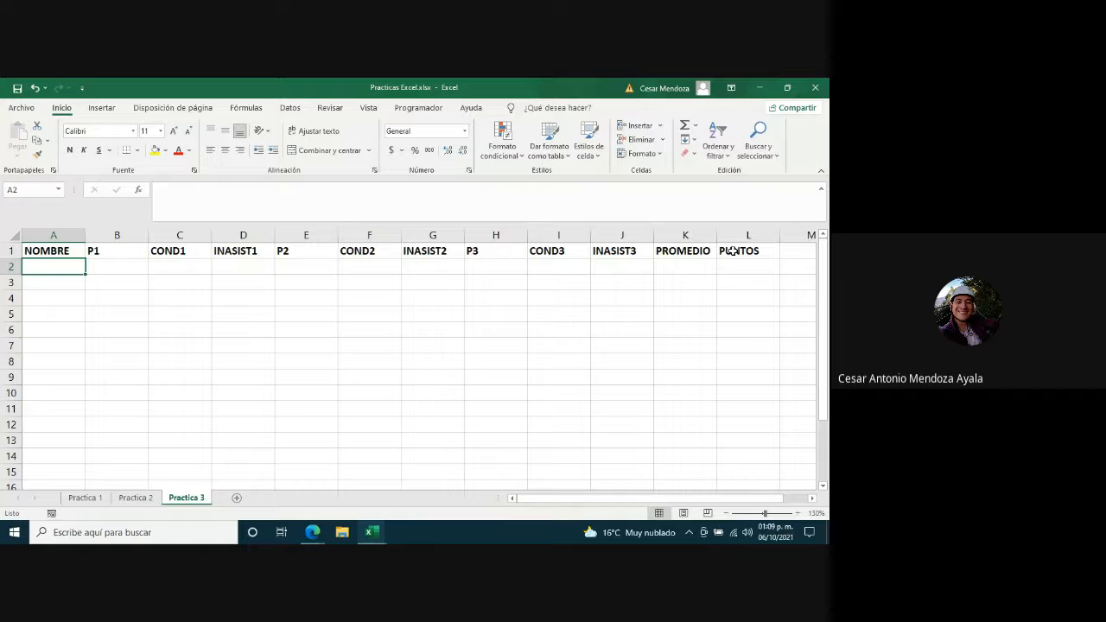
{"action": "type", "text": "alun"}
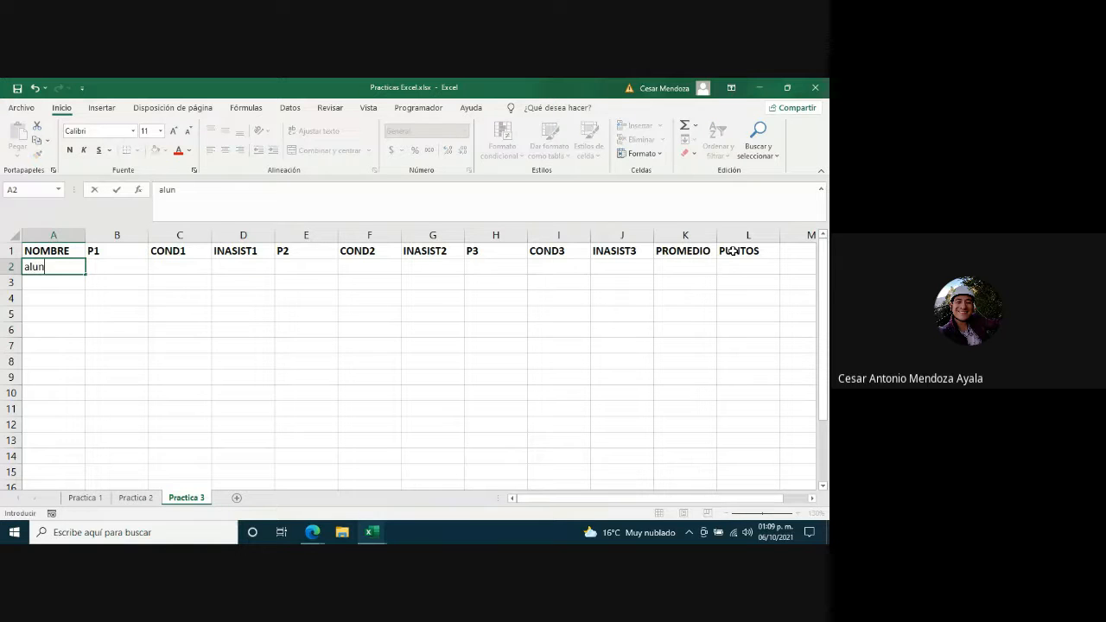
{"action": "type", "text": "mnos"}
{"action": "key", "text": "BackSpace"}
{"action": "type", "text": "1"}
{"action": "key", "text": "Return"}
{"action": "type", "text": "alumno "}
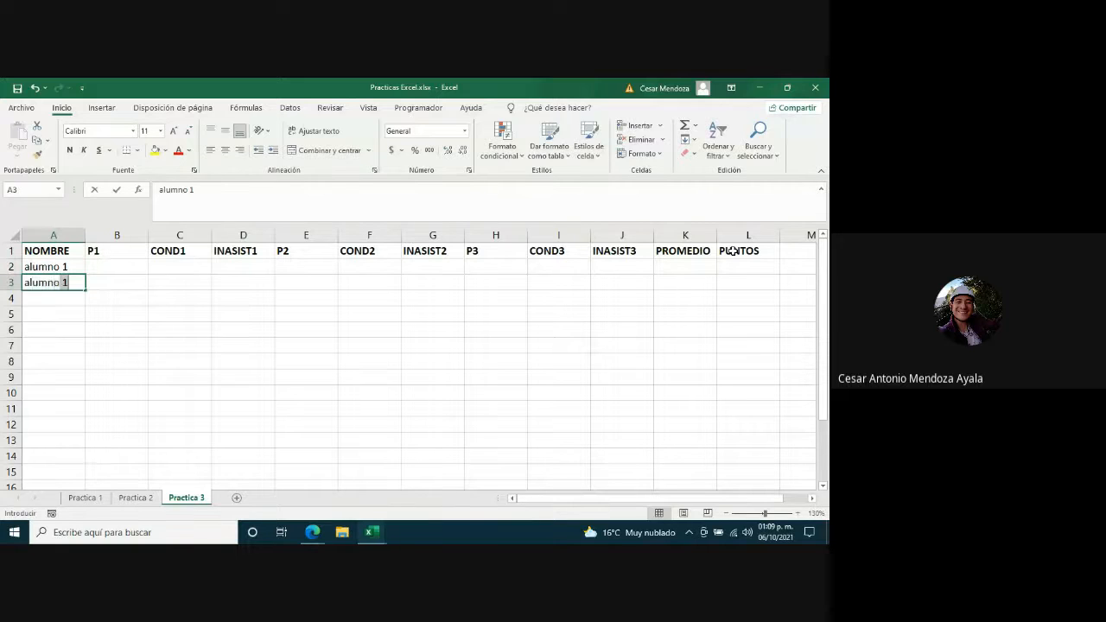
{"action": "type", "text": "2"}
{"action": "key", "text": "Return"}
{"action": "type", "text": "alumno"}
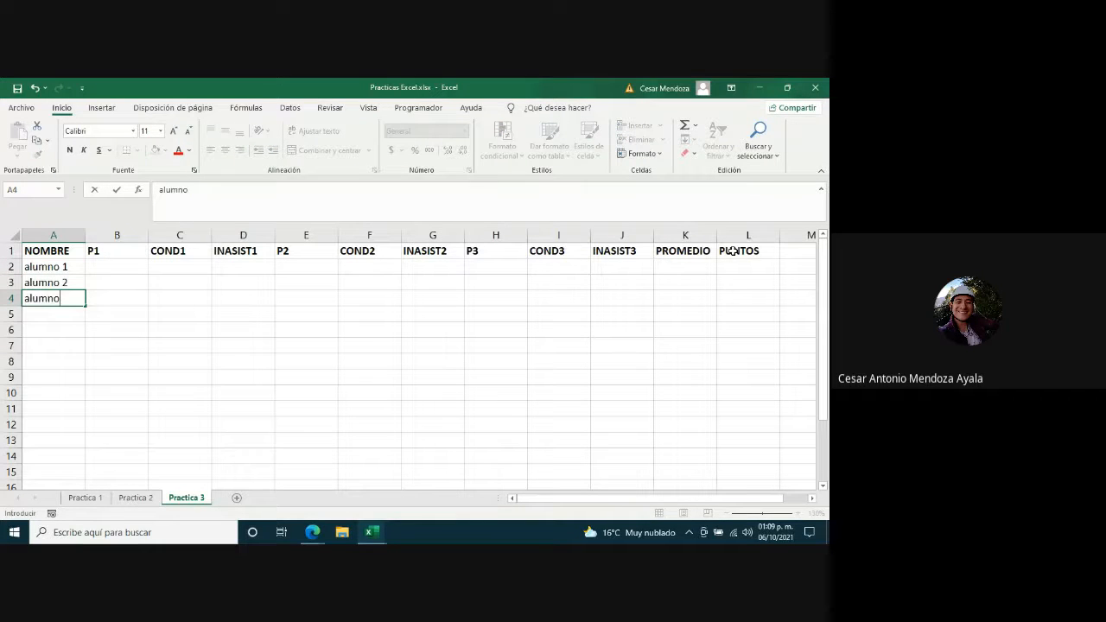
{"action": "type", "text": " 3"}
Extend the student series from A2:A4 down to alumno 10 in A11
{"action": "left_click_drag", "start_coordinate": [52, 267], "coordinate": [52, 298]}
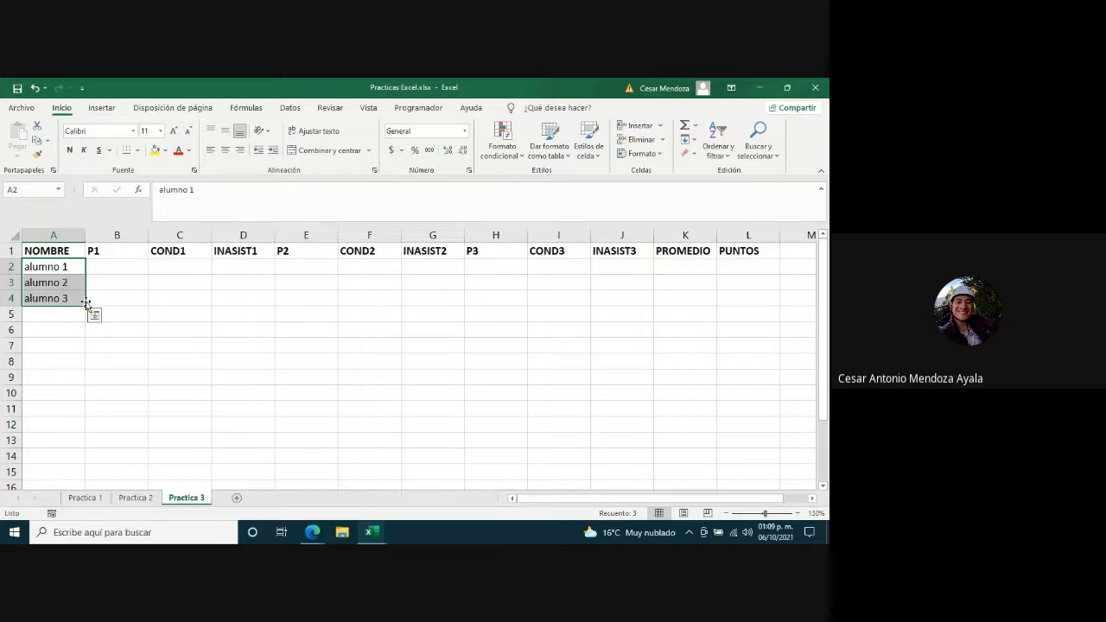
{"action": "left_click_drag", "start_coordinate": [86, 306], "coordinate": [89, 417]}
{"action": "left_click", "coordinate": [270, 363]}
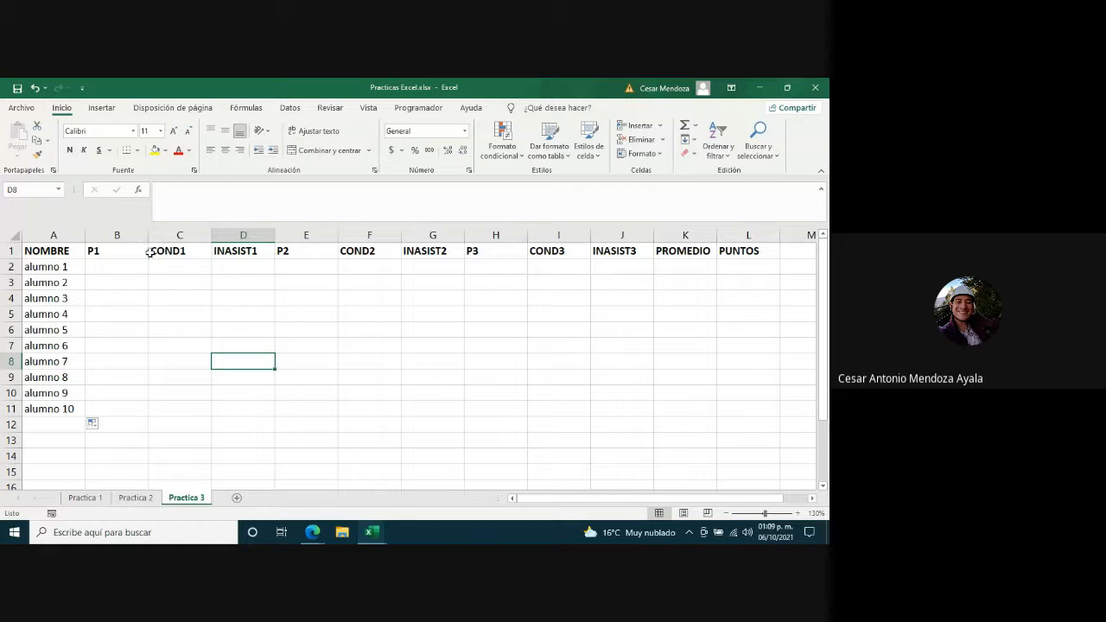
Autofit the widths of columns B through K to their header text
{"action": "left_click", "coordinate": [151, 252]}
{"action": "left_click_drag", "start_coordinate": [151, 241], "coordinate": [302, 234]}
{"action": "left_click", "coordinate": [201, 235]}
{"action": "left_click", "coordinate": [311, 233]}
{"action": "left_click", "coordinate": [357, 233]}
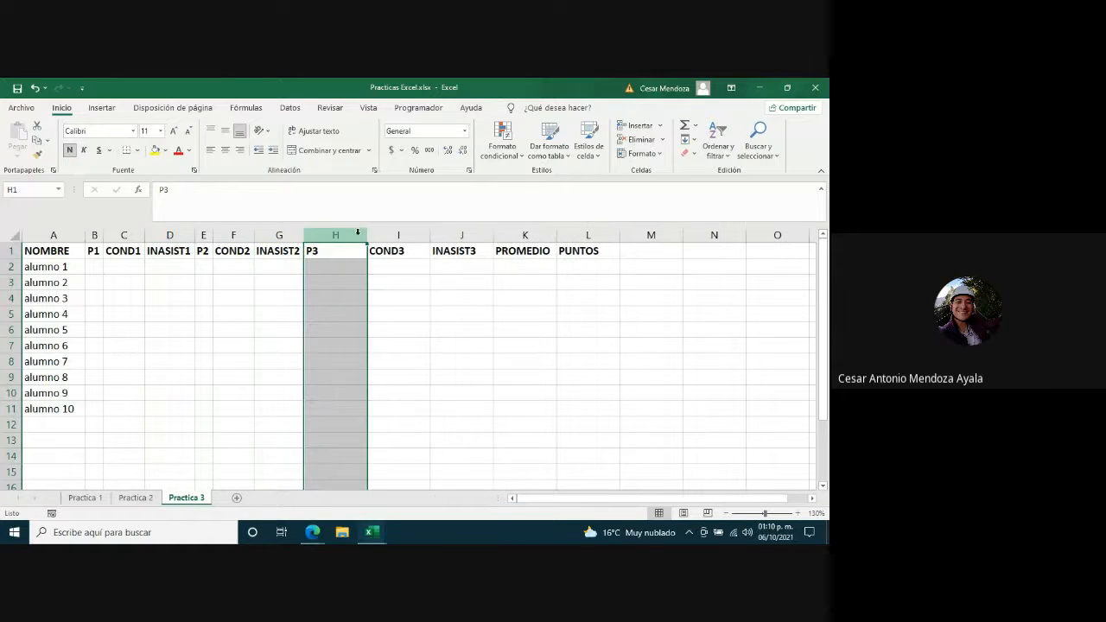
{"action": "double_click", "coordinate": [367, 234]}
{"action": "double_click", "coordinate": [383, 234]}
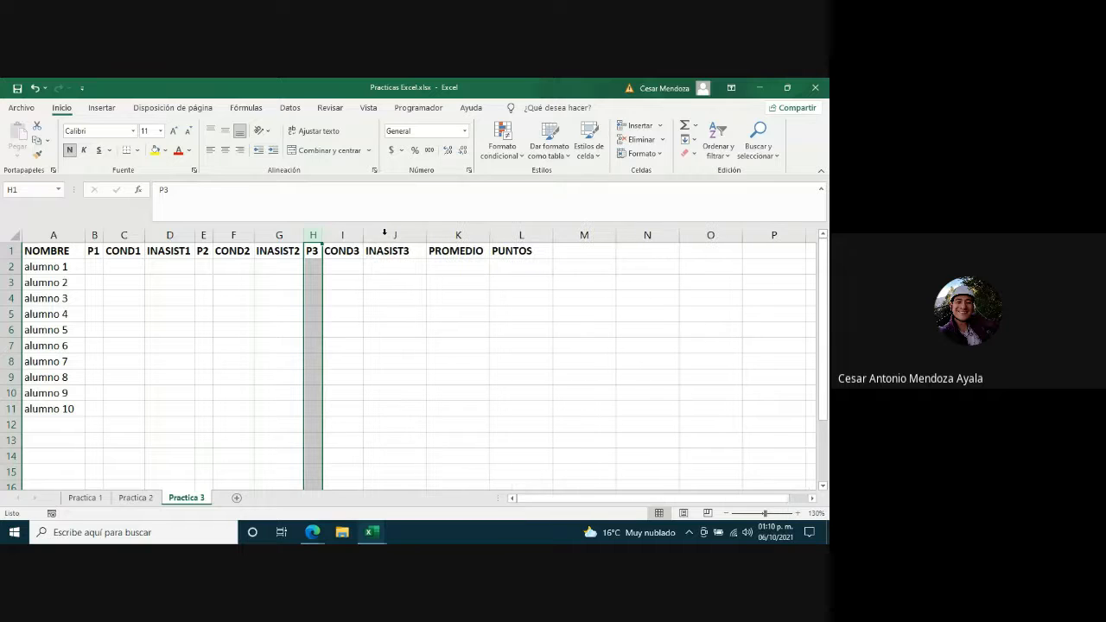
{"action": "left_click", "coordinate": [386, 234]}
{"action": "double_click", "coordinate": [427, 234]}
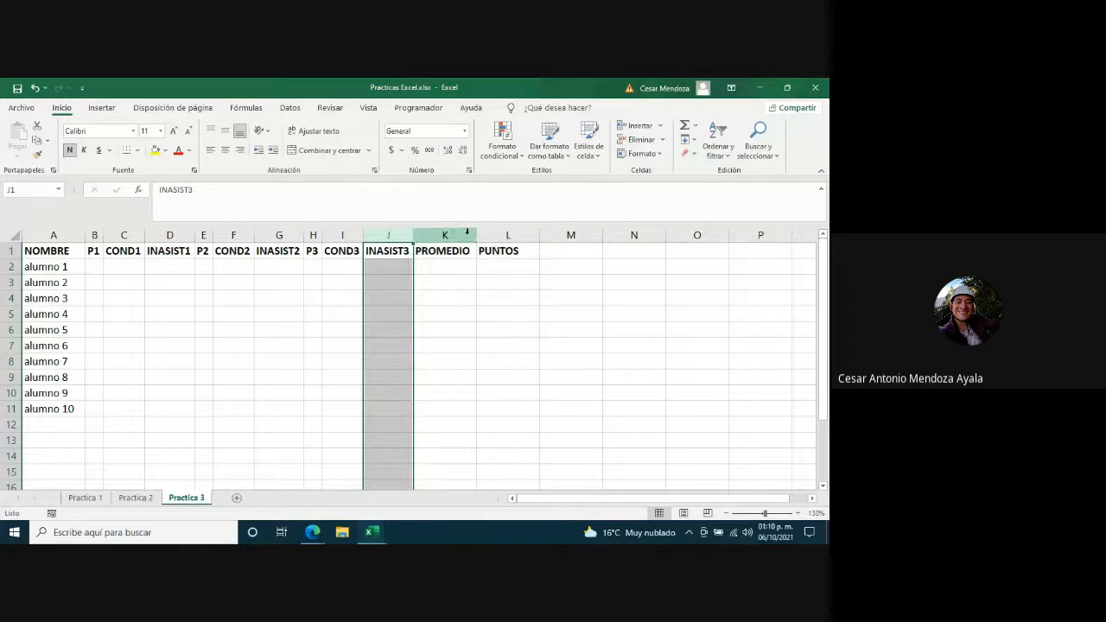
{"action": "double_click", "coordinate": [476, 233]}
Enter =ALEATORIO.ENTRE(5,10) in B2 as the P1 grade of alumno 1
{"action": "left_click", "coordinate": [92, 267]}
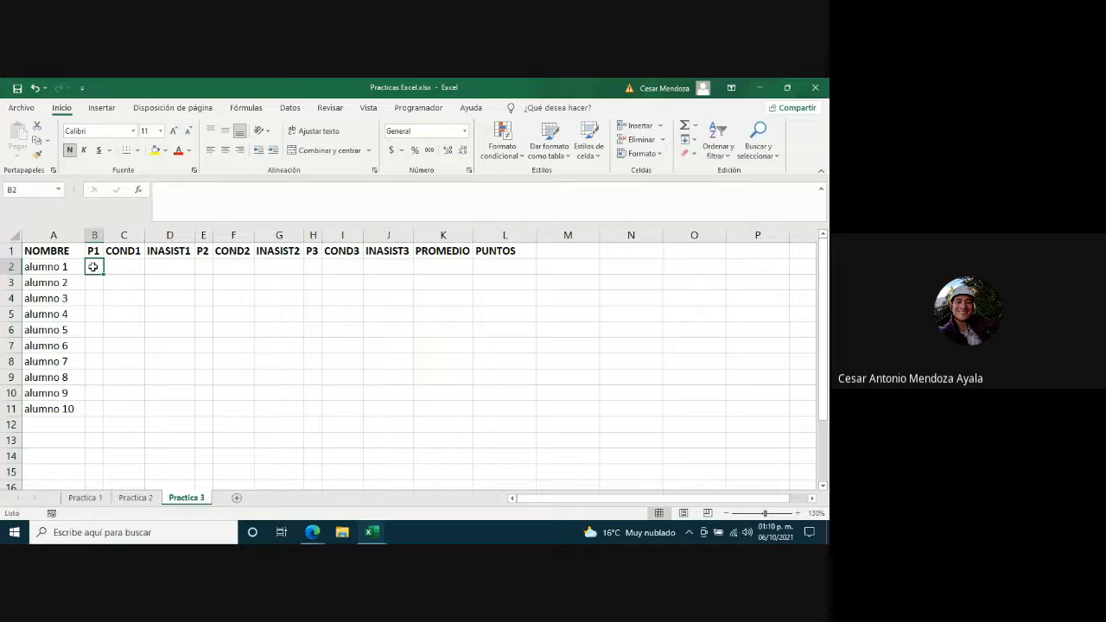
{"action": "type", "text": "=ae"}
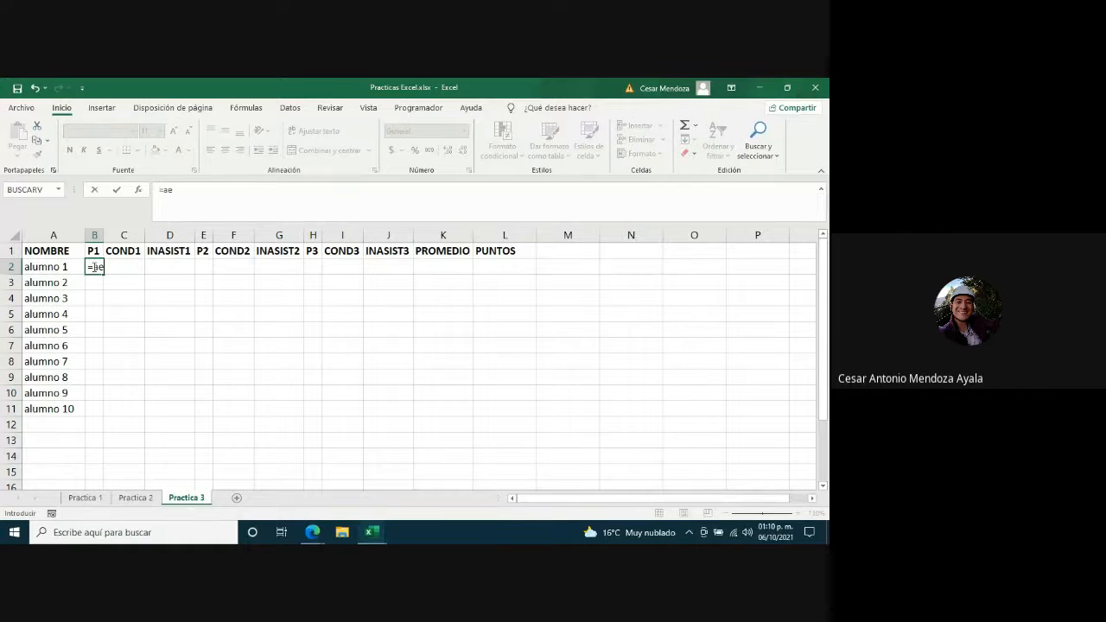
{"action": "key", "text": "BackSpace"}
{"action": "type", "text": "leatorio"}
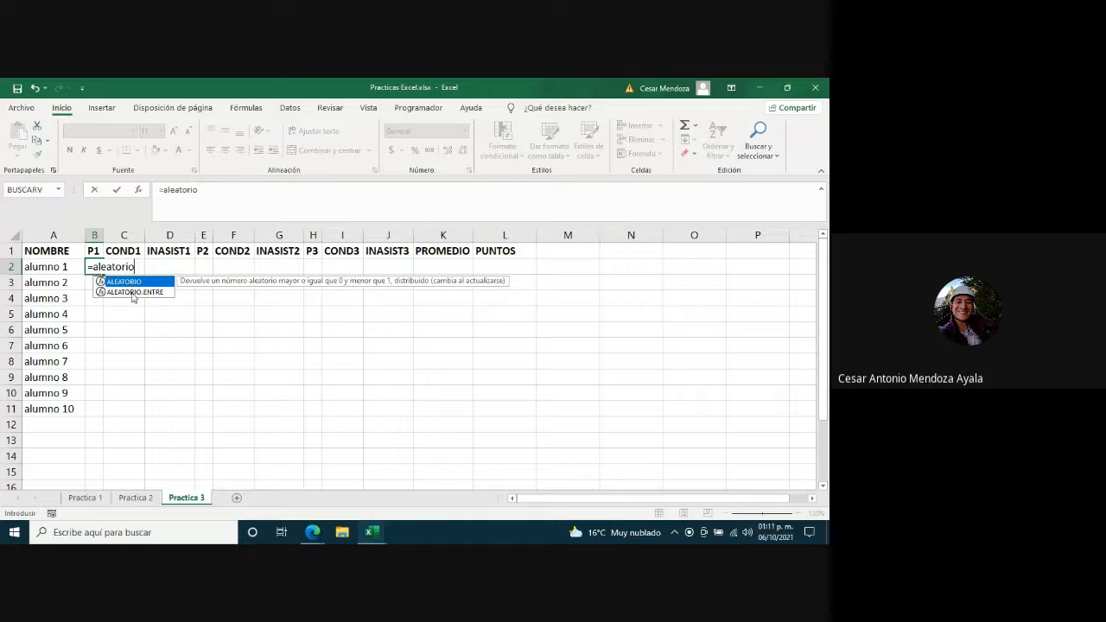
{"action": "left_click", "coordinate": [120, 294]}
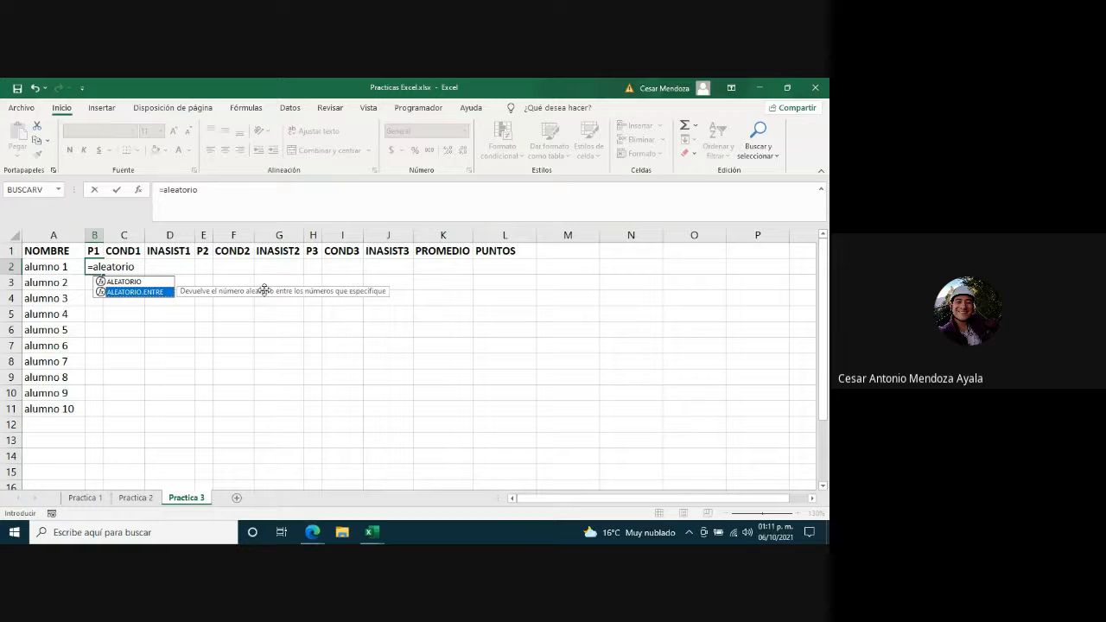
{"action": "key", "text": "Up"}
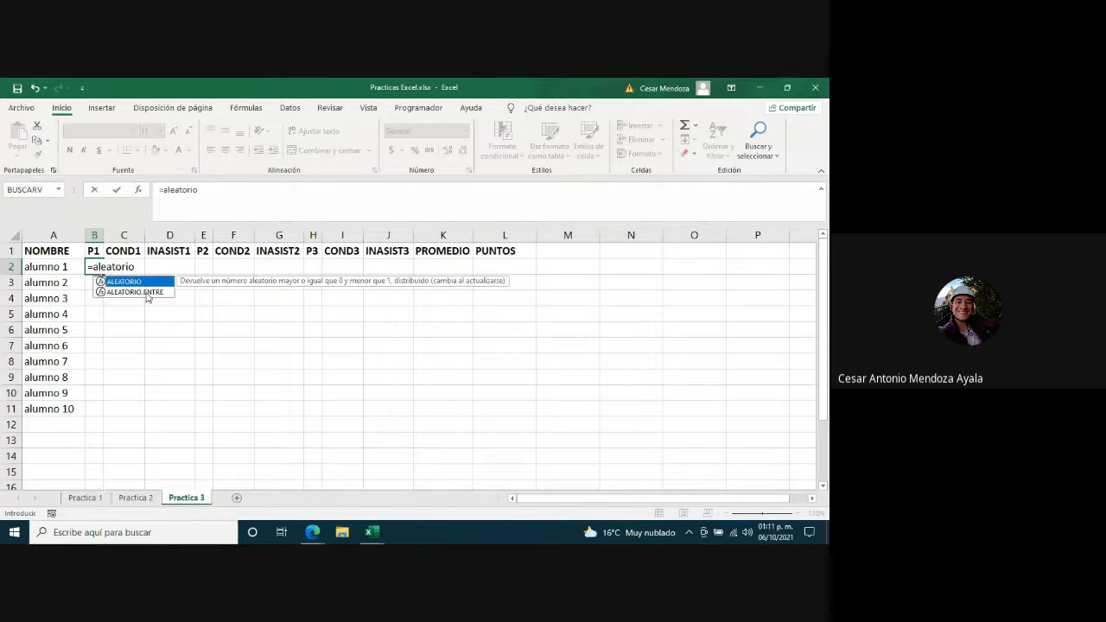
{"action": "left_click", "coordinate": [147, 294]}
{"action": "left_click", "coordinate": [147, 285]}
{"action": "left_click", "coordinate": [149, 292]}
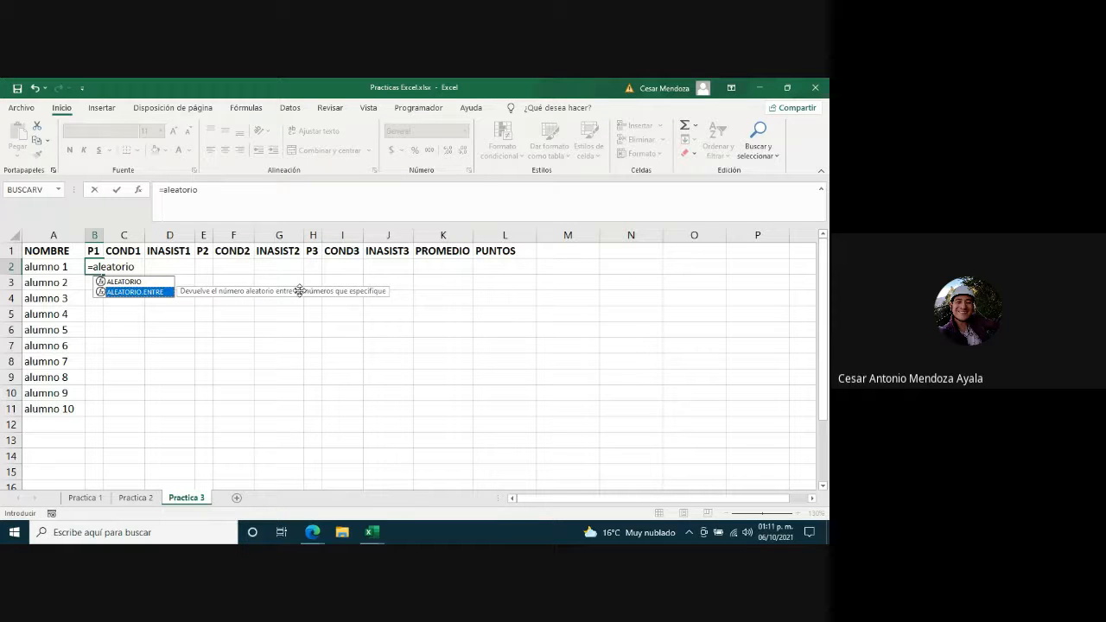
{"action": "double_click", "coordinate": [124, 292]}
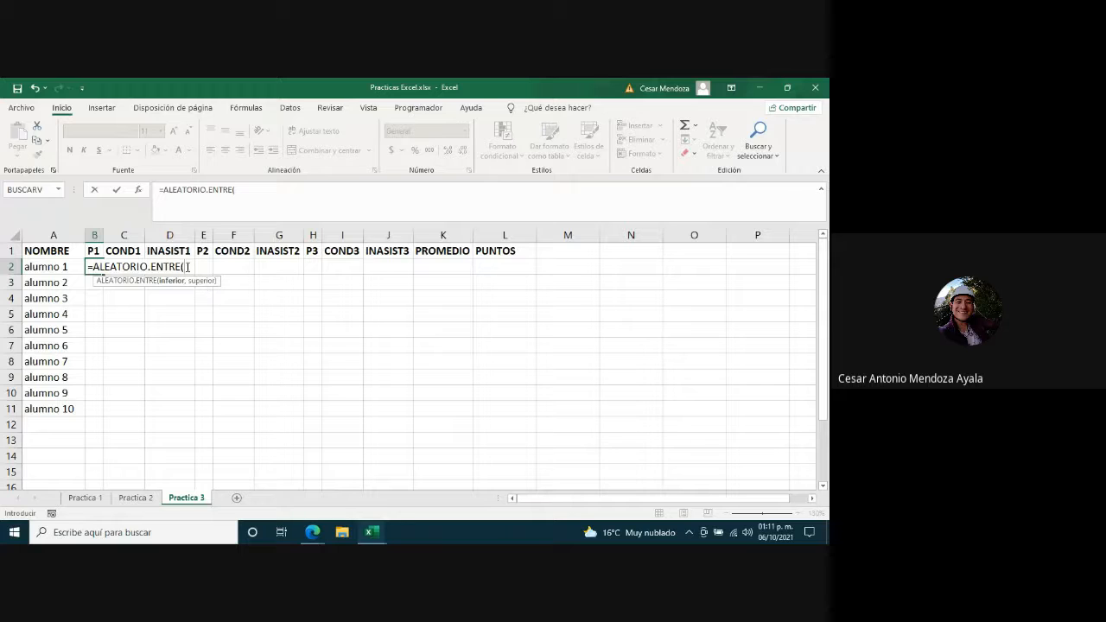
{"action": "type", "text": "5"}
{"action": "type", "text": ",10)"}
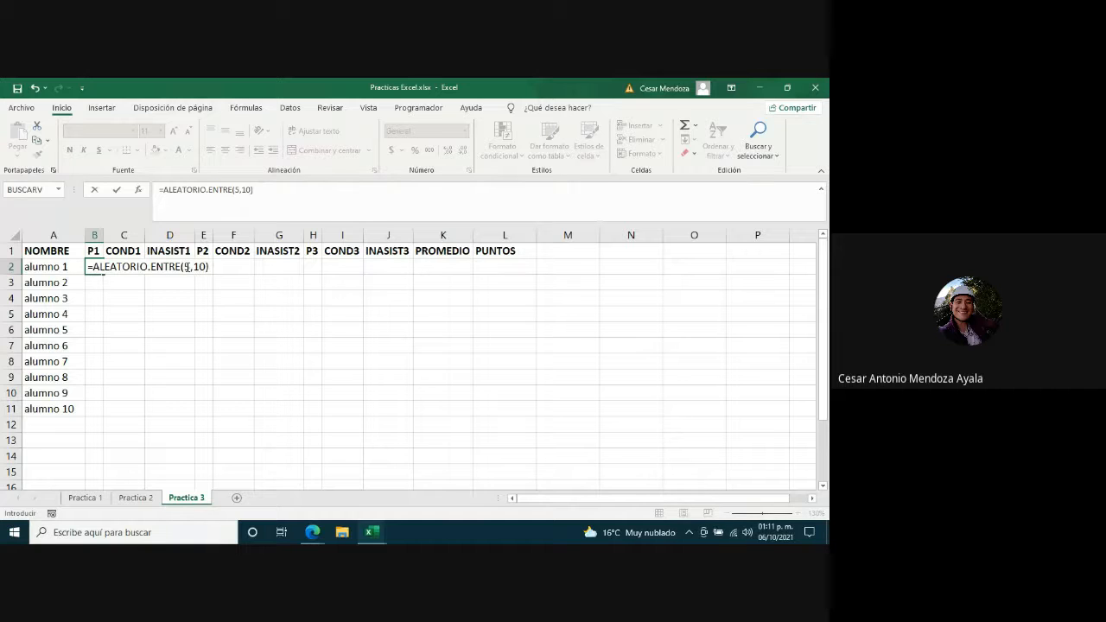
{"action": "key", "text": "Return"}
{"action": "left_click", "coordinate": [97, 267]}
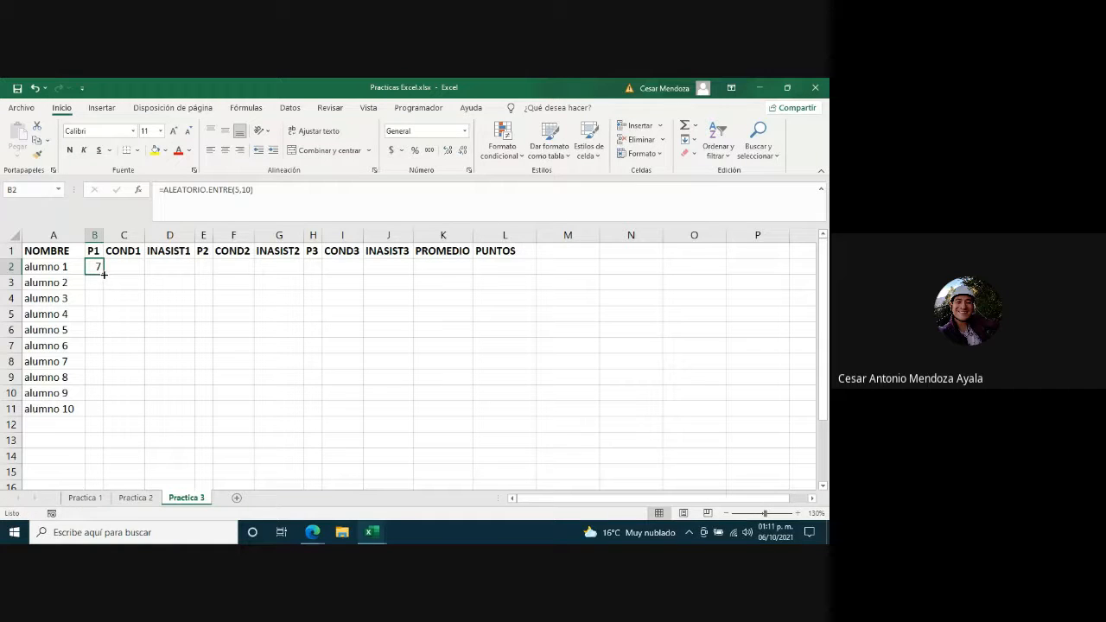
{"action": "mouse_move", "coordinate": [103, 274]}
{"action": "left_mouse_down"}
{"action": "mouse_move", "coordinate": [104, 384]}
{"action": "mouse_move", "coordinate": [96, 267]}
{"action": "left_mouse_up"}
Enter =aleatorio.entre(5,10) in B3 as the P1 grade of alumno 2
{"action": "left_click", "coordinate": [94, 286]}
{"action": "type", "text": "=a"}
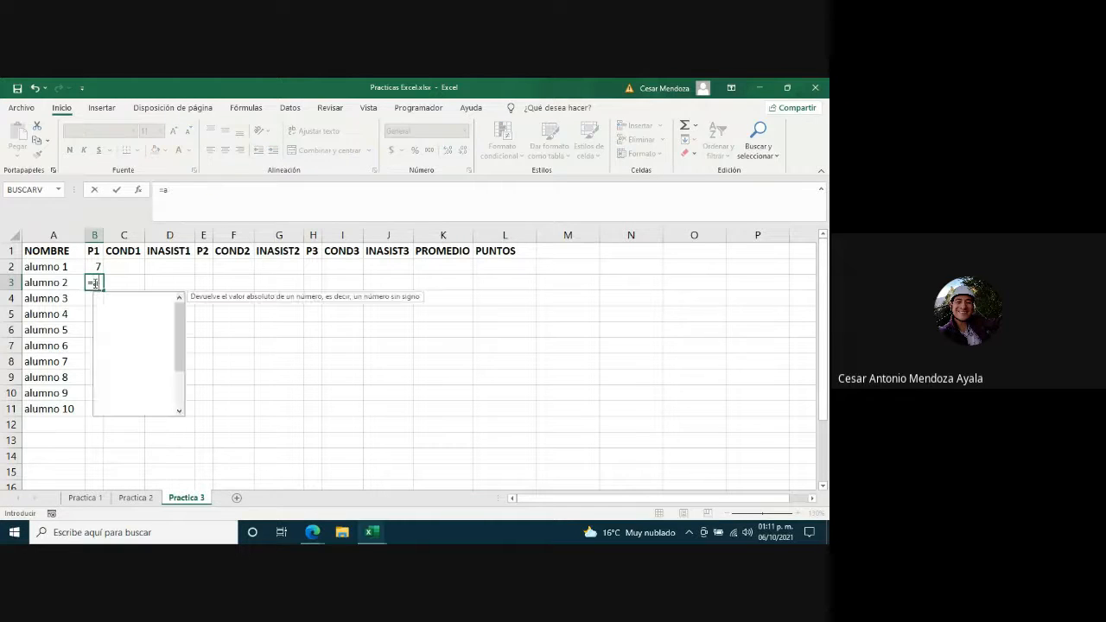
{"action": "type", "text": "leatorio.extre"}
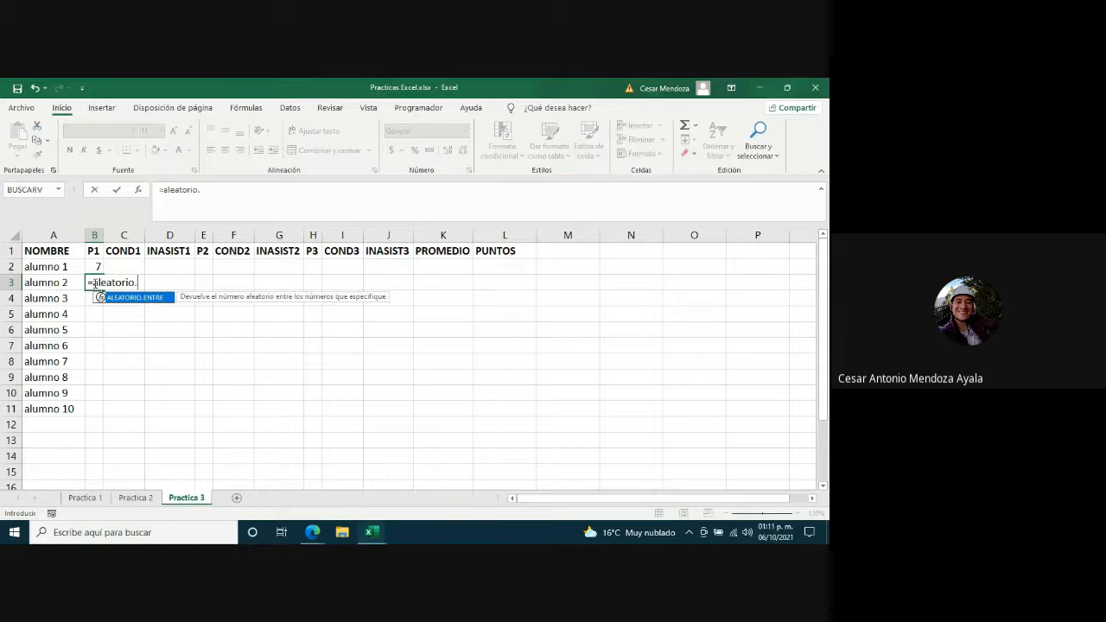
{"action": "key", "text": "BackSpace"}
{"action": "key", "text": "BackSpace"}
{"action": "key", "text": "BackSpace"}
{"action": "key", "text": "BackSpace"}
{"action": "type", "text": "mntre"}
{"action": "key", "text": "BackSpace"}
{"action": "key", "text": "BackSpace"}
{"action": "key", "text": "BackSpace"}
{"action": "key", "text": "BackSpace"}
{"action": "key", "text": "BackSpace"}
{"action": "type", "text": "ntre(5"}
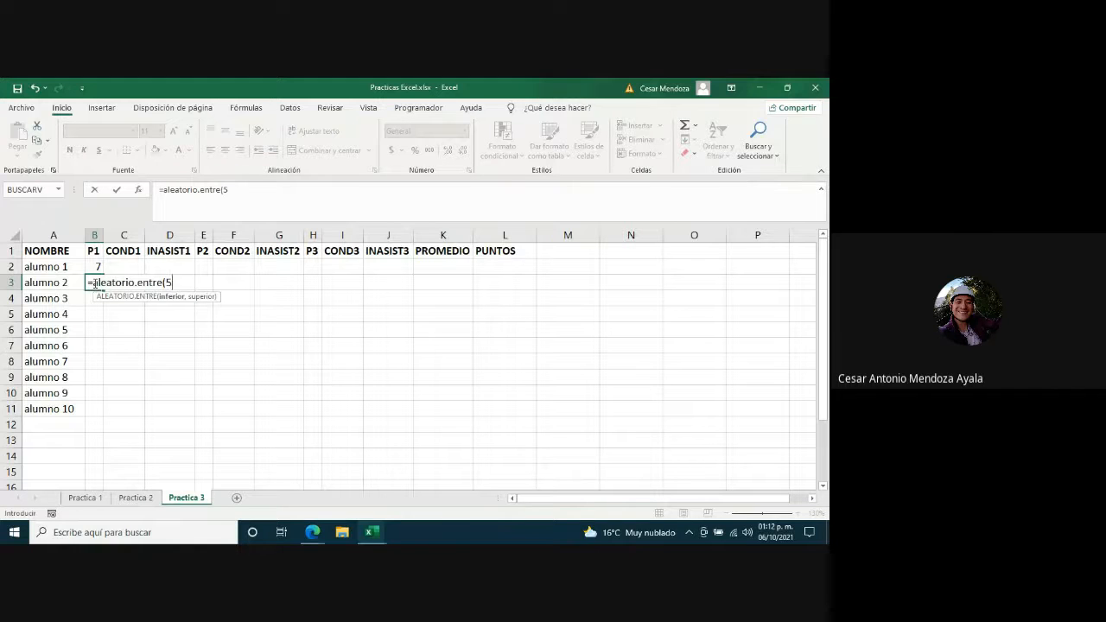
{"action": "type", "text": ",10)"}
{"action": "key", "text": "Return"}
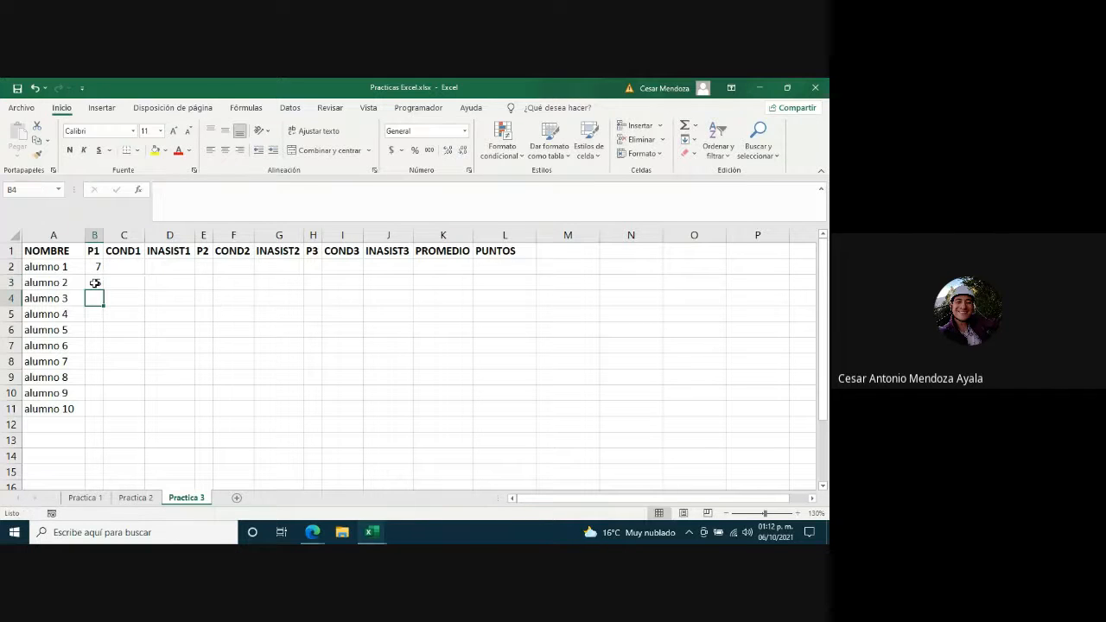
Enter =ALEATORIO.ENTRE(5,10) in B4 as the P1 grade of alumno 3
{"action": "type", "text": "=al"}
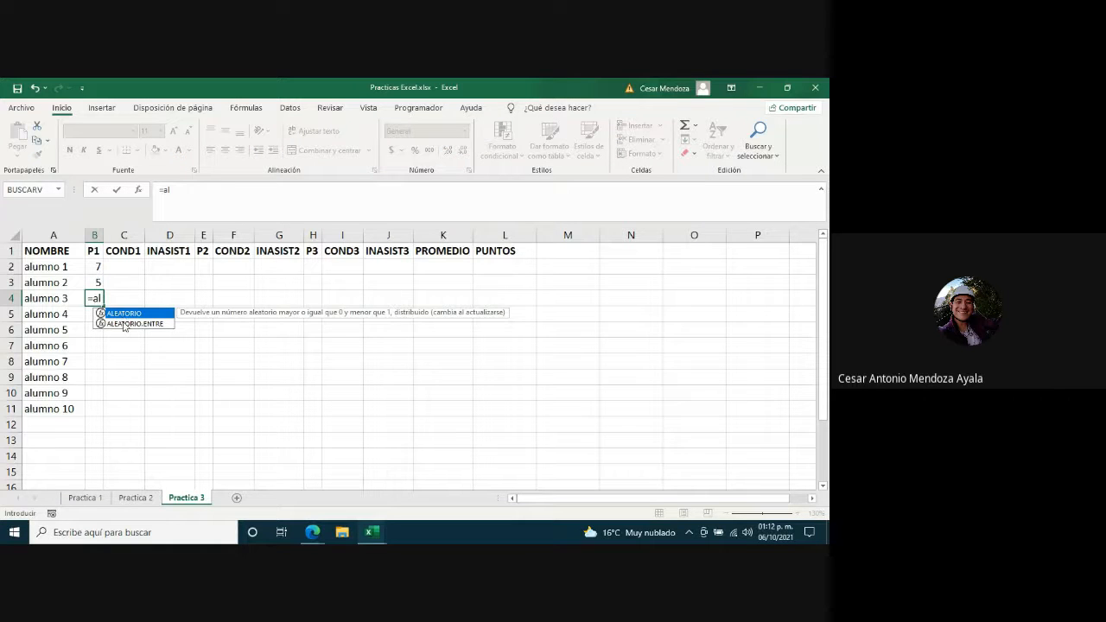
{"action": "double_click", "coordinate": [130, 323]}
{"action": "type", "text": "5,10)"}
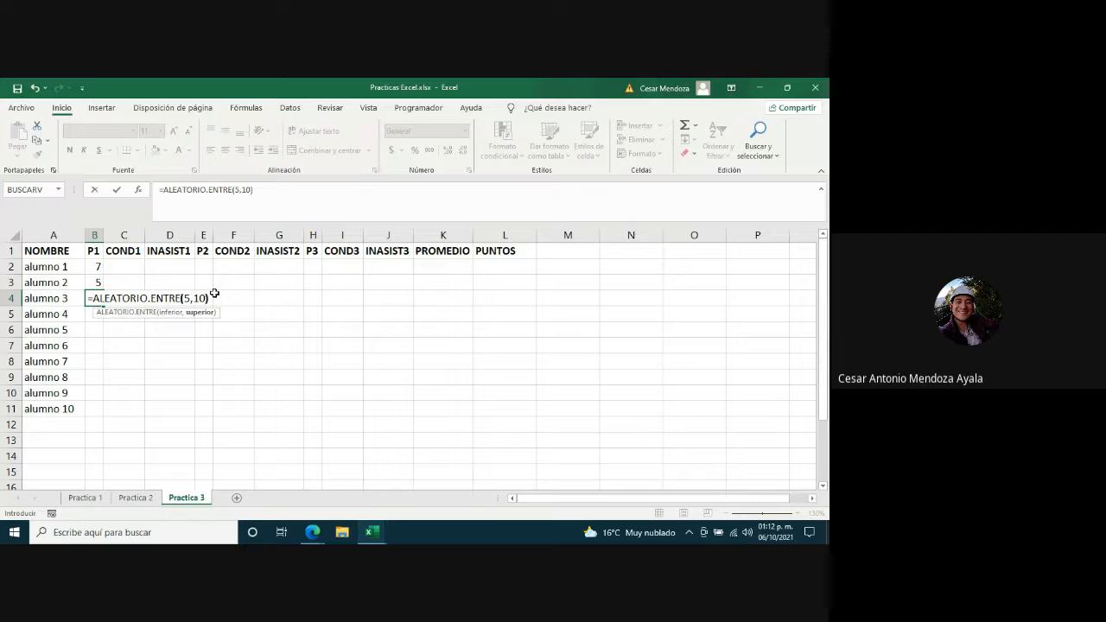
{"action": "key", "text": "Return"}
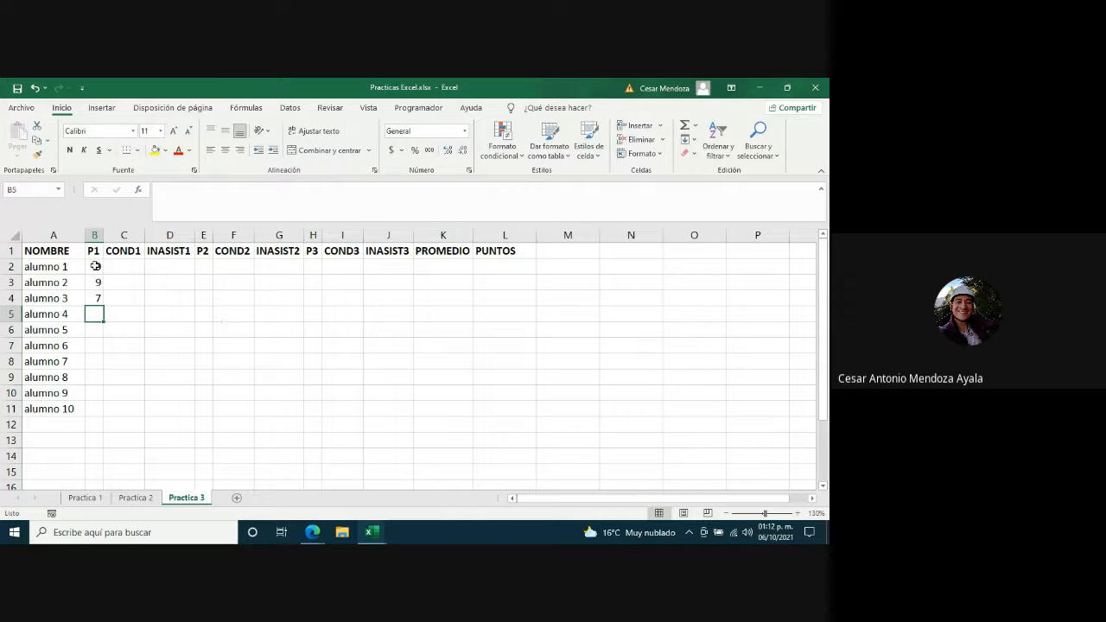
Fill the random grade formula from B4 down to B11 for the remaining students
{"action": "left_click_drag", "start_coordinate": [94, 266], "coordinate": [95, 298]}
{"action": "left_click", "coordinate": [116, 299]}
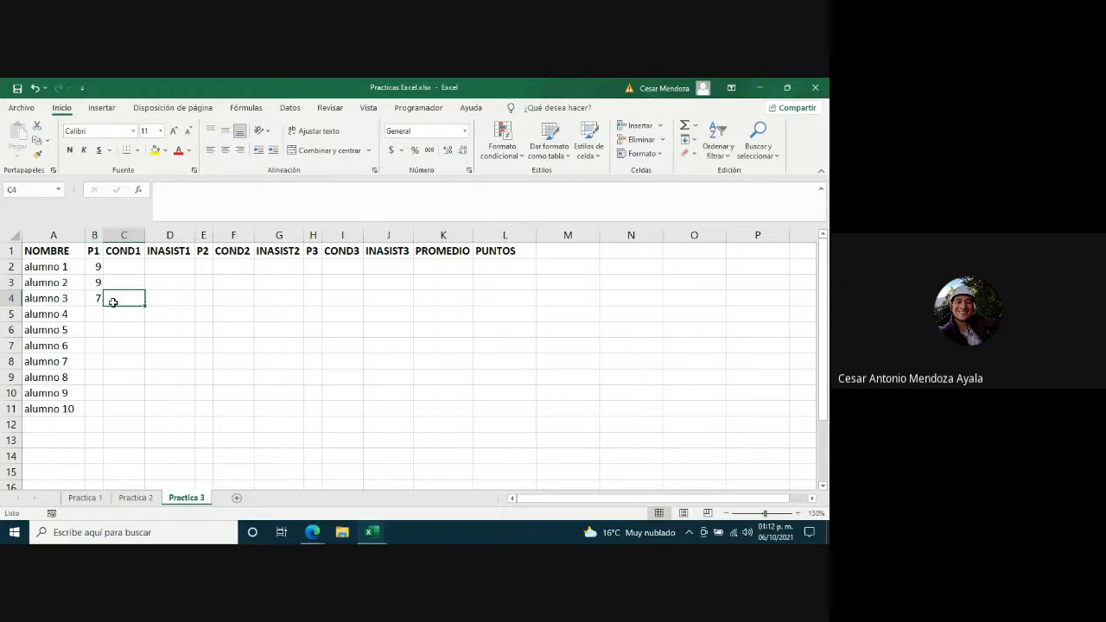
{"action": "left_click", "coordinate": [99, 297]}
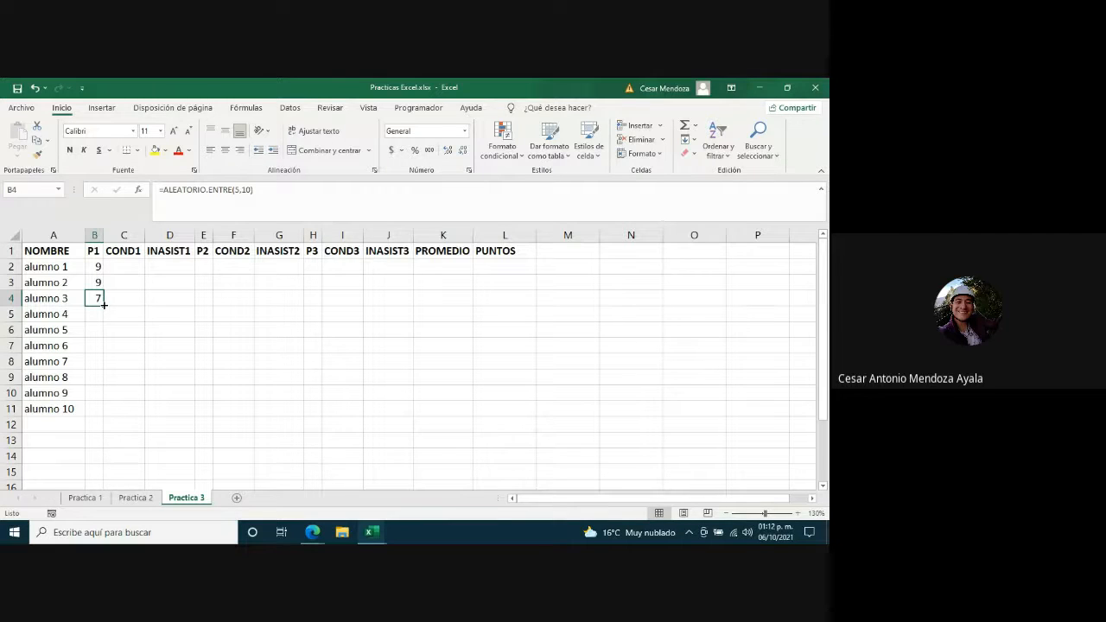
{"action": "left_click_drag", "start_coordinate": [103, 304], "coordinate": [109, 412]}
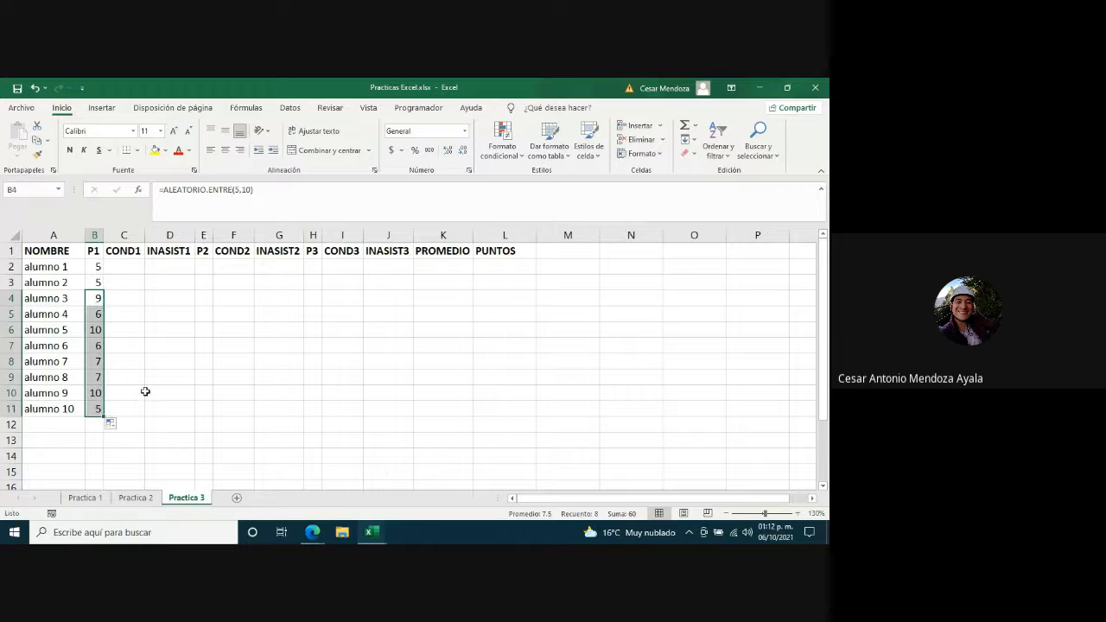
{"action": "left_click", "coordinate": [167, 380]}
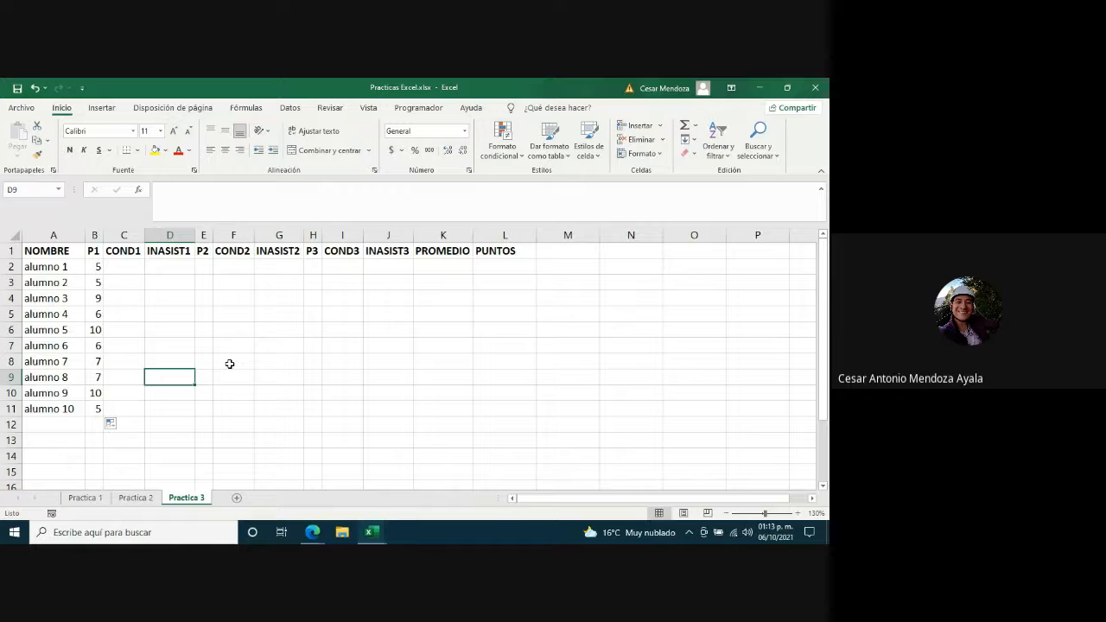
Examine the formulas of the P1 grades cell by cell from B2 to B11
{"action": "left_click", "coordinate": [96, 267]}
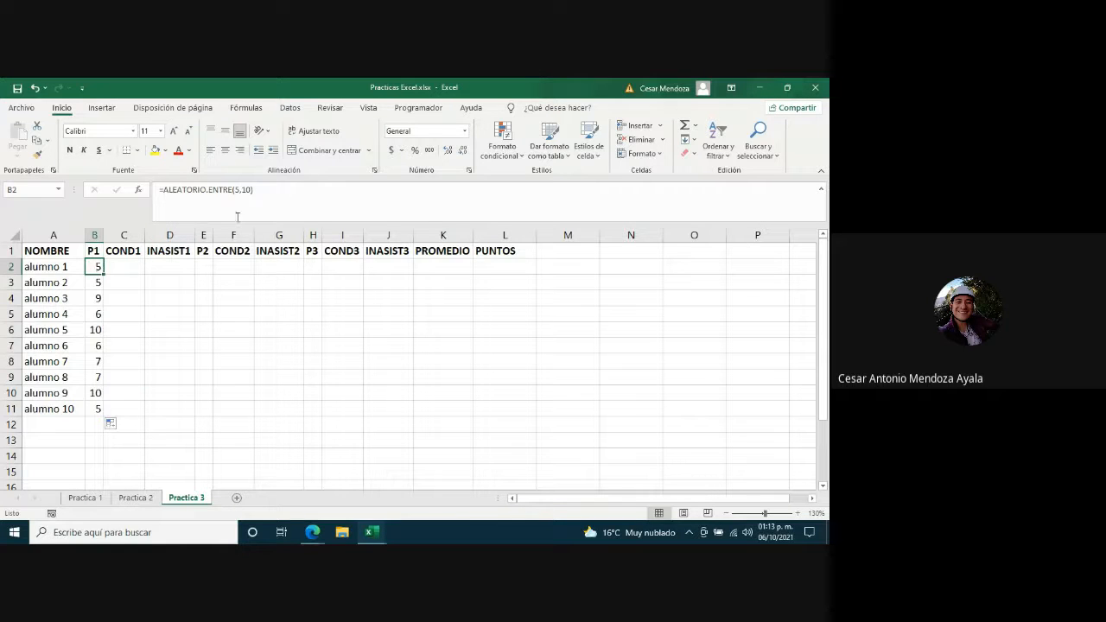
{"action": "left_click_drag", "start_coordinate": [290, 186], "coordinate": [159, 189]}
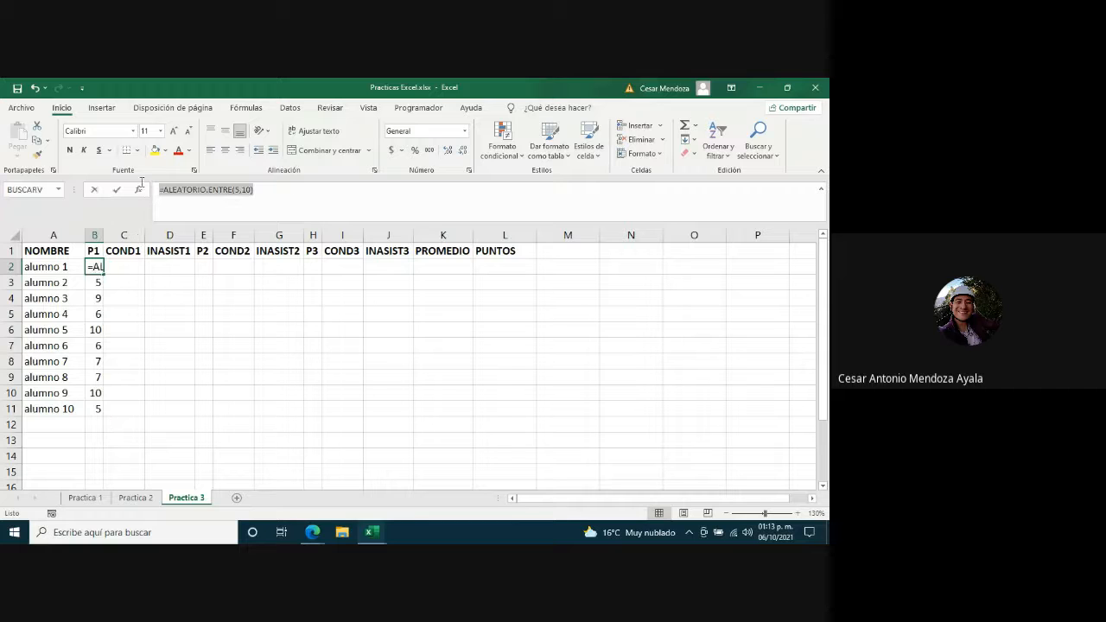
{"action": "key", "text": "Return"}
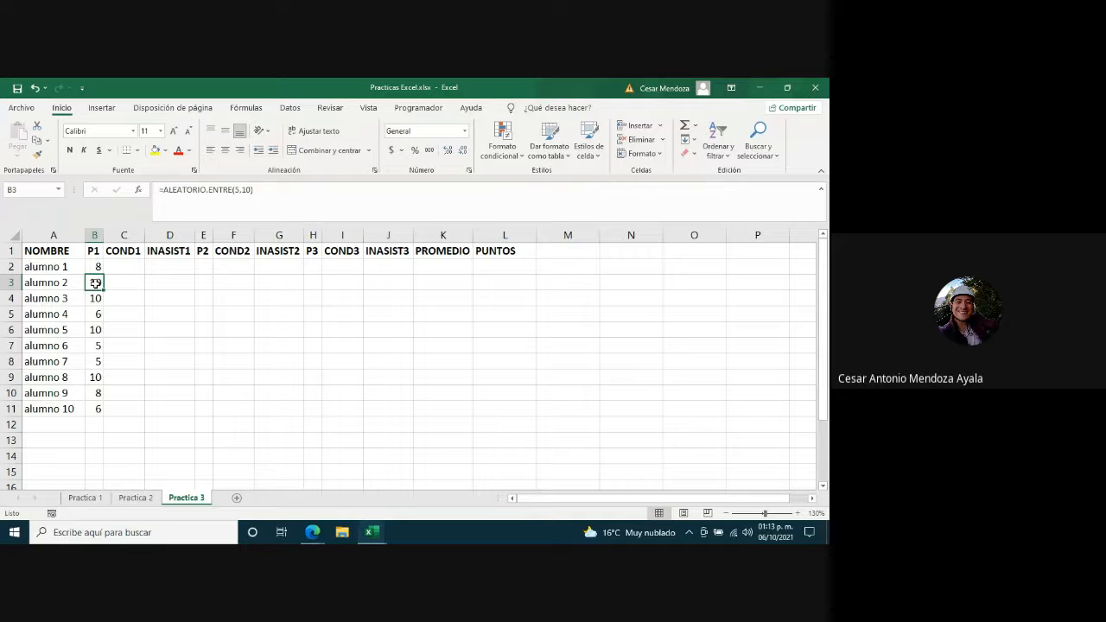
{"action": "key", "text": "Down"}
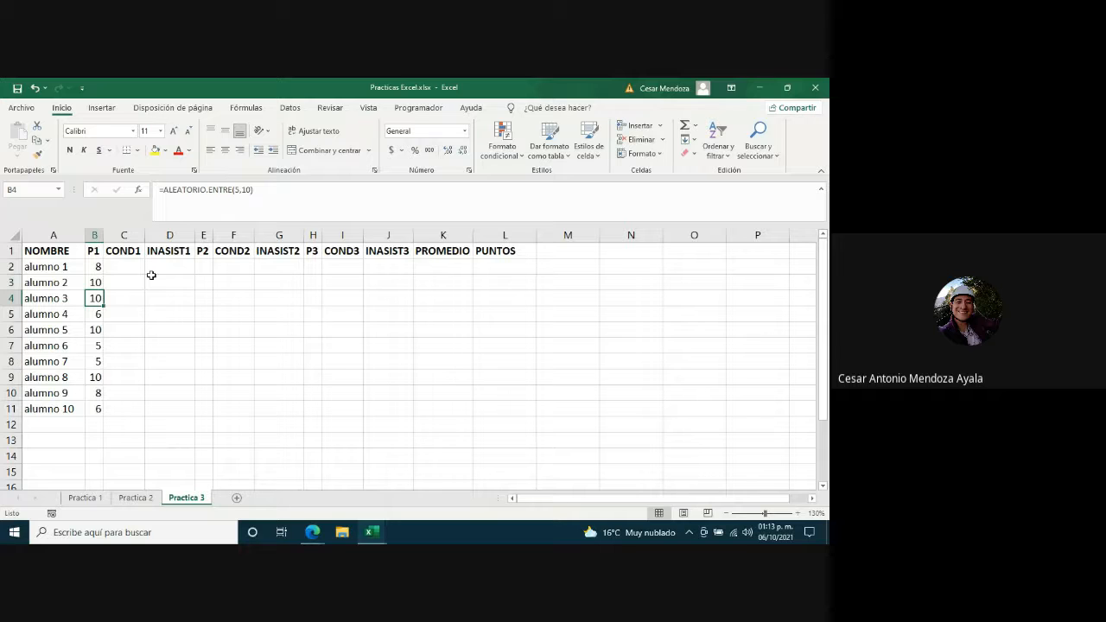
{"action": "key", "text": "Down"}
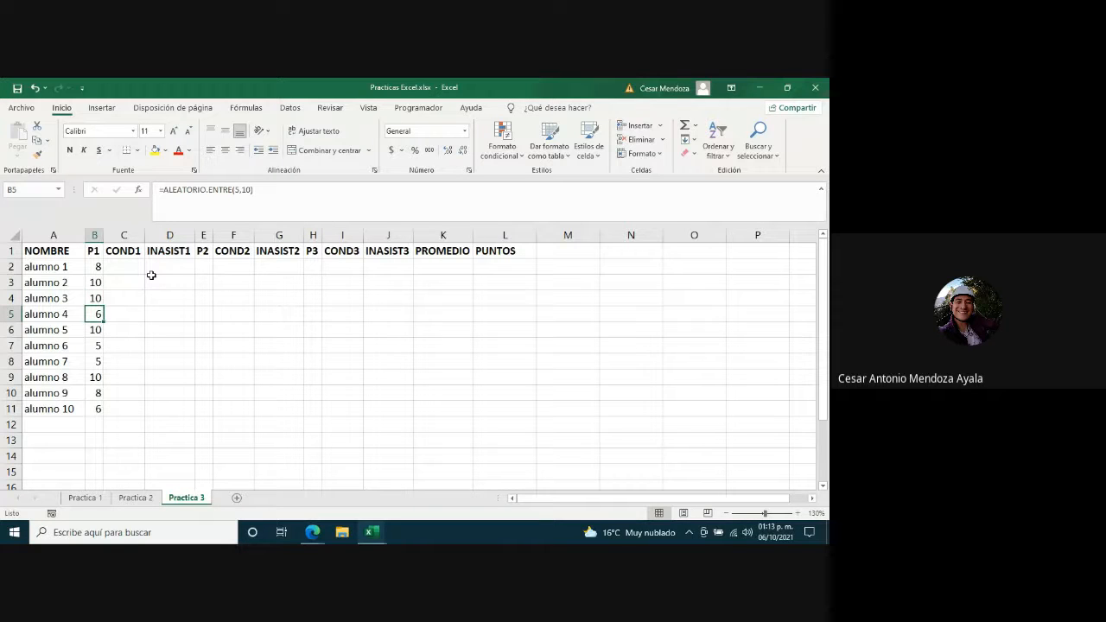
{"action": "key", "text": "Down"}
{"action": "key", "text": "Down"}
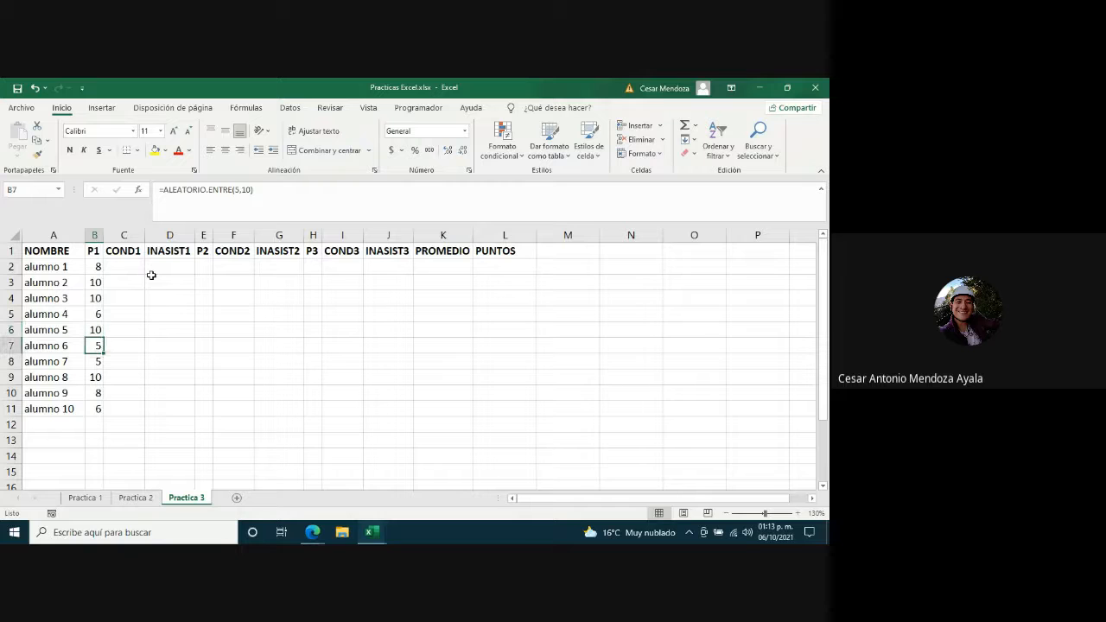
{"action": "key", "text": "Down"}
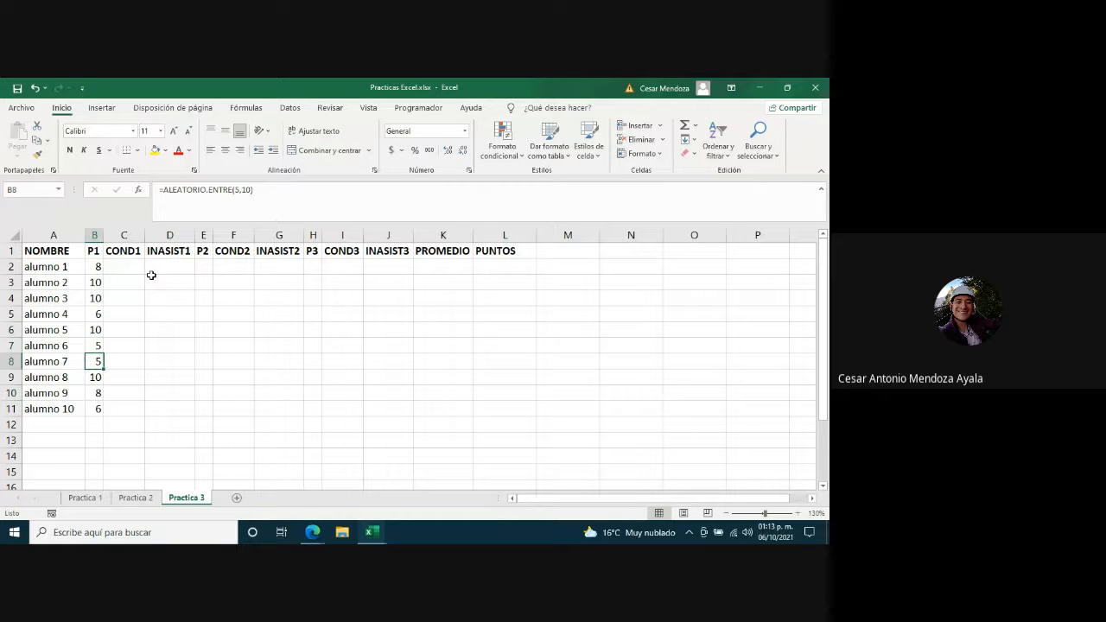
{"action": "key", "text": "Down"}
{"action": "key", "text": "Down"}
{"action": "key", "text": "Down"}
{"action": "key", "text": "Up"}
{"action": "key", "text": "Up"}
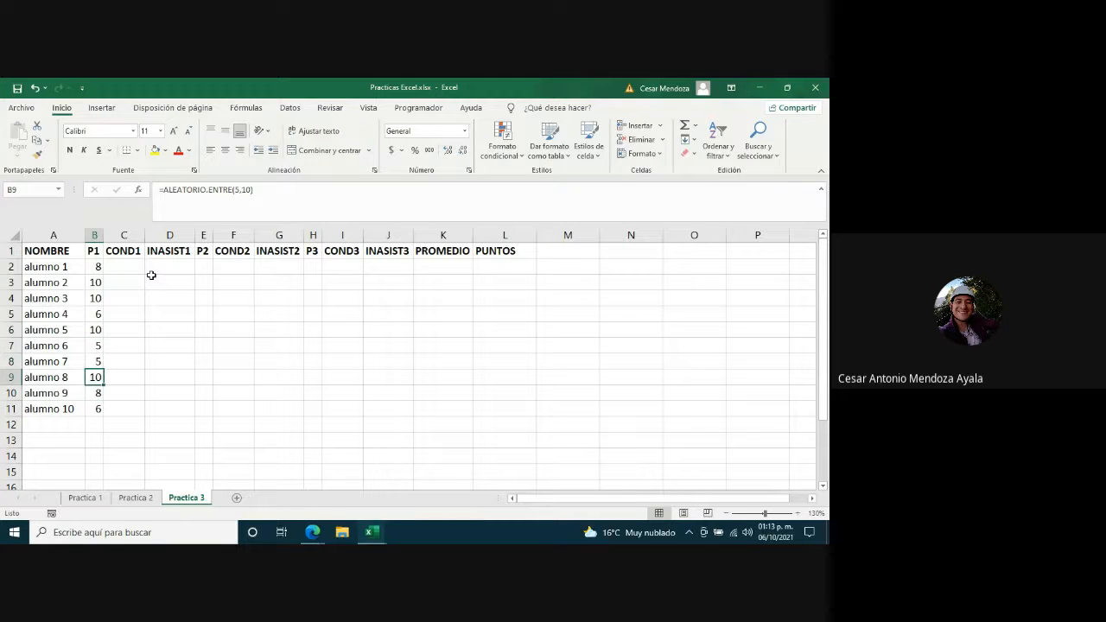
{"action": "key", "text": "Up"}
{"action": "key", "text": "Up"}
{"action": "key", "text": "Up"}
{"action": "key", "text": "Up"}
{"action": "key", "text": "Up"}
{"action": "key", "text": "Up"}
{"action": "key", "text": "Up"}
{"action": "key", "text": "Down"}
{"action": "key", "text": "Down"}
{"action": "key", "text": "Down"}
{"action": "key", "text": "Down"}
{"action": "key", "text": "Down"}
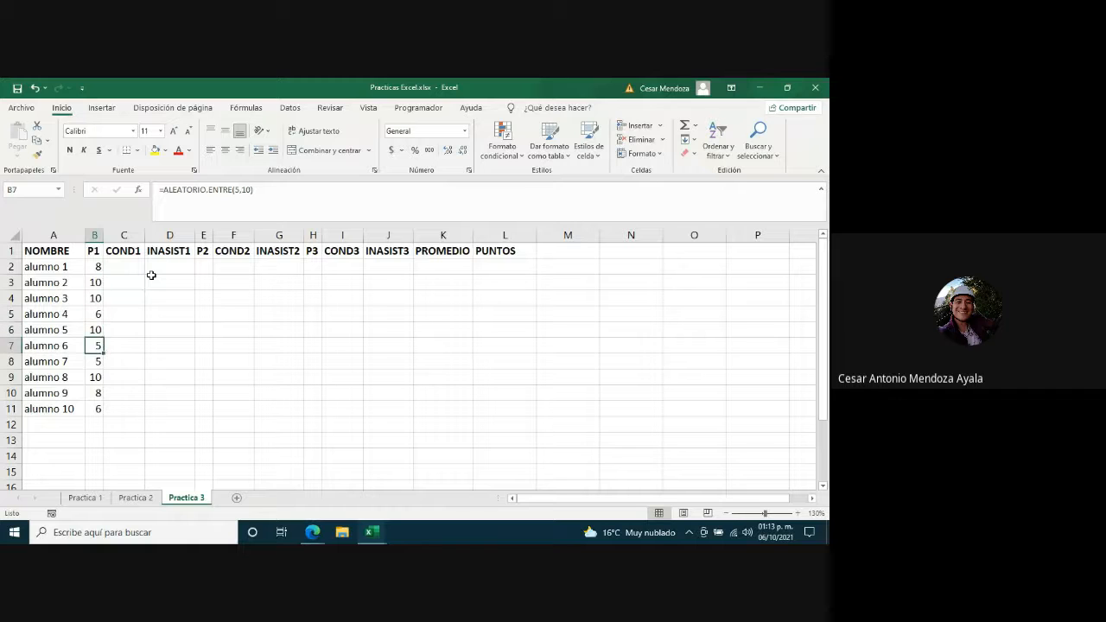
{"action": "key", "text": "Down"}
{"action": "key", "text": "Down"}
{"action": "key", "text": "Down"}
{"action": "key", "text": "Down"}
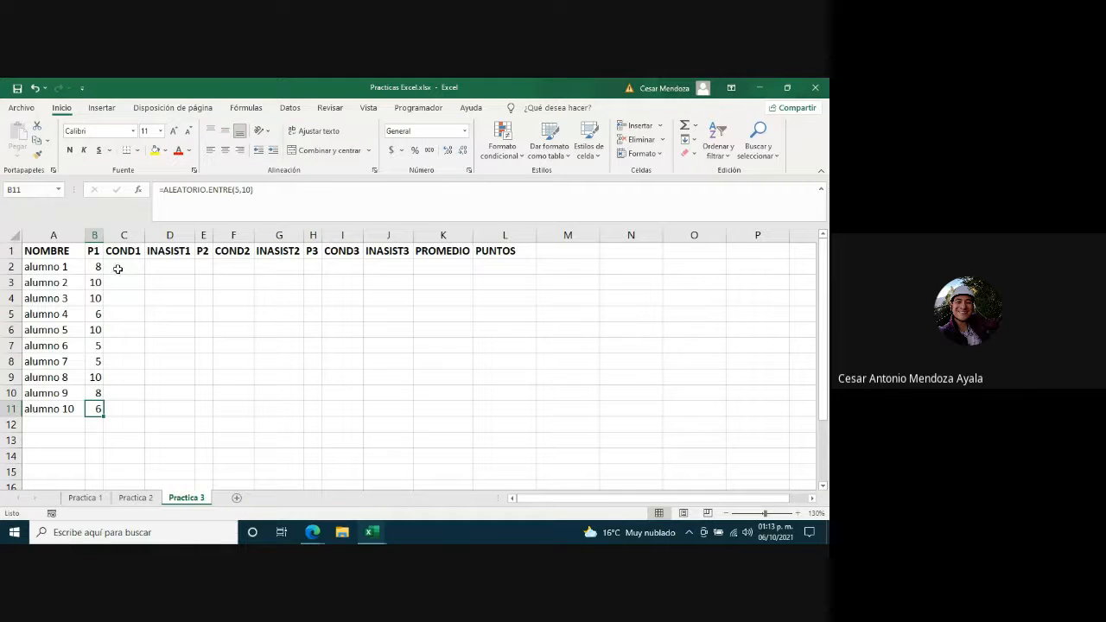
{"action": "left_click_drag", "start_coordinate": [95, 267], "coordinate": [98, 408]}
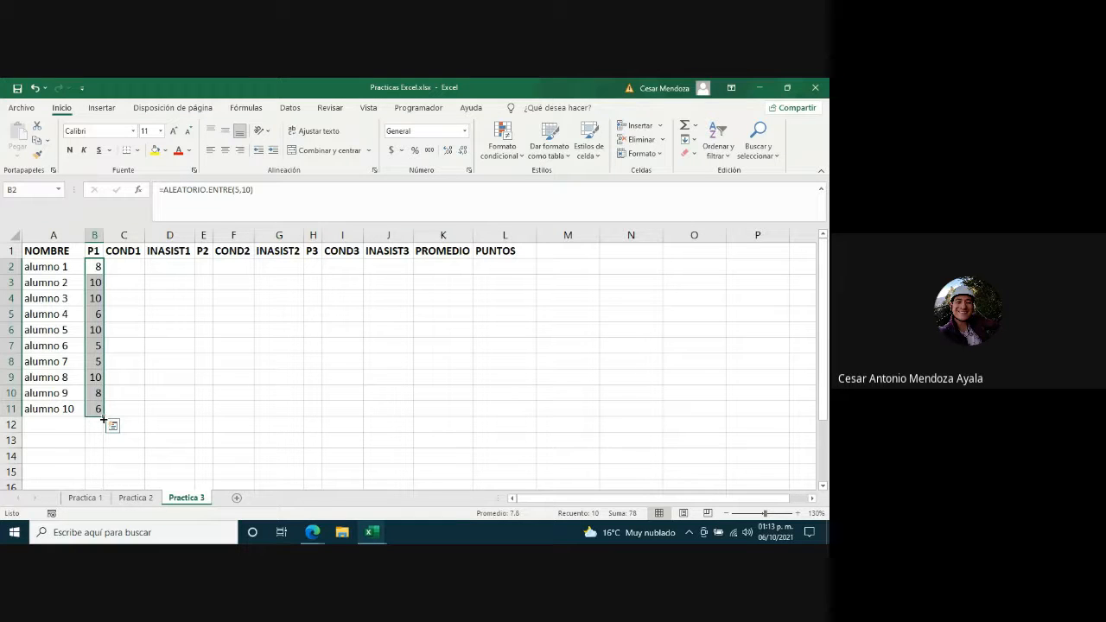
{"action": "left_click", "coordinate": [128, 269]}
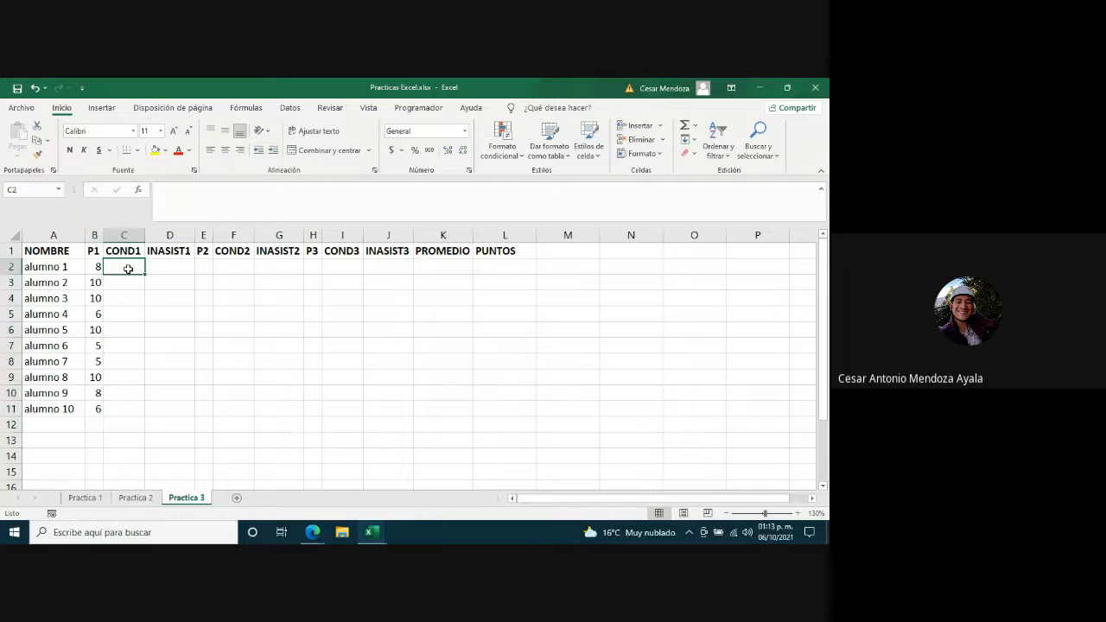
Enter =ALEATORIO.ENTRE(8,10) in C2 for the COND1 column and fill the formula down to C11
{"action": "type", "text": "=aleatoria."}
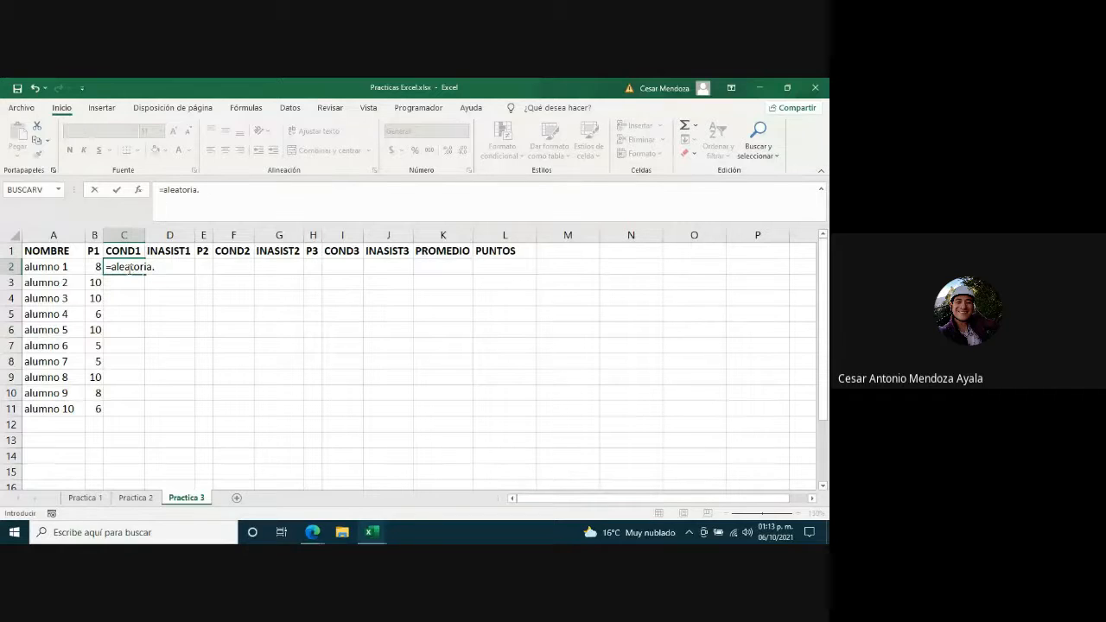
{"action": "type", "text": "entre"}
{"action": "left_click", "coordinate": [149, 269]}
{"action": "key", "text": "BackSpace"}
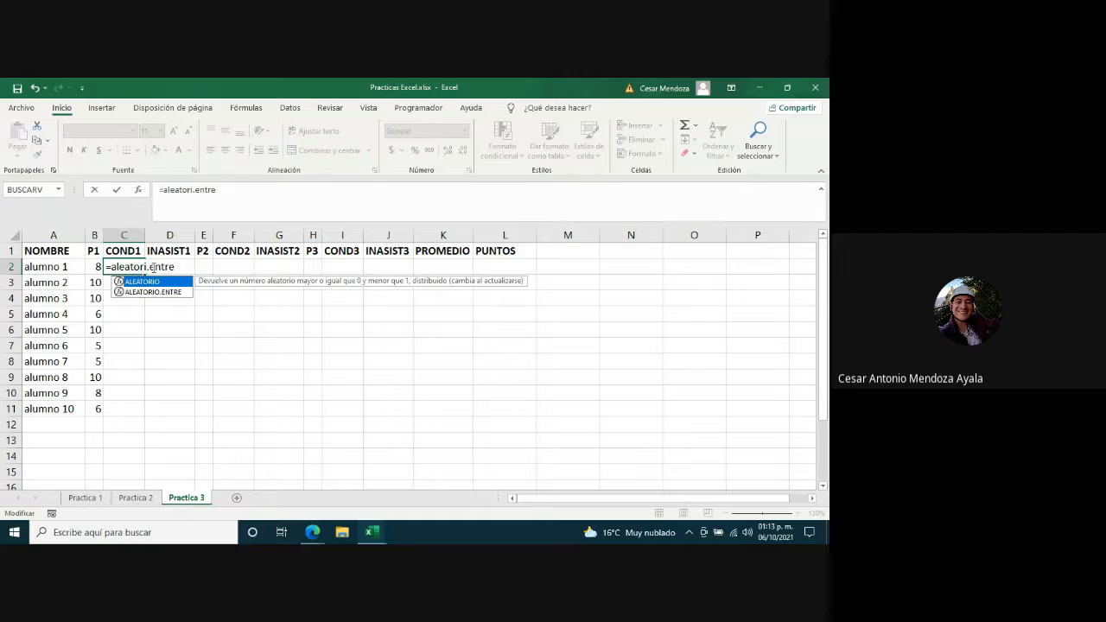
{"action": "type", "text": "o"}
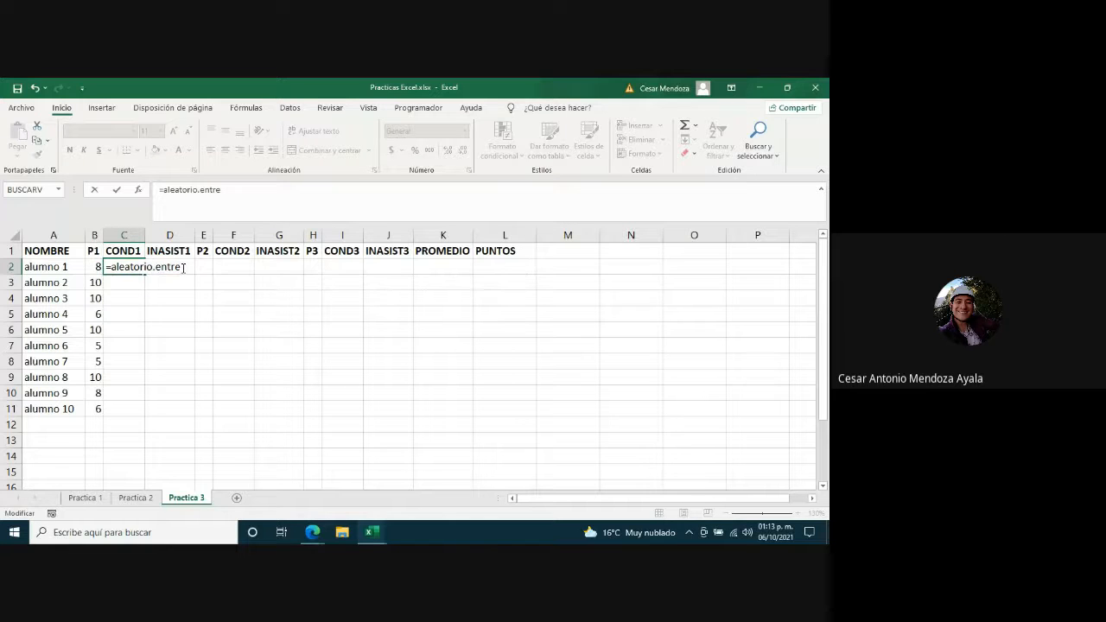
{"action": "left_click", "coordinate": [183, 267]}
{"action": "type", "text": "("}
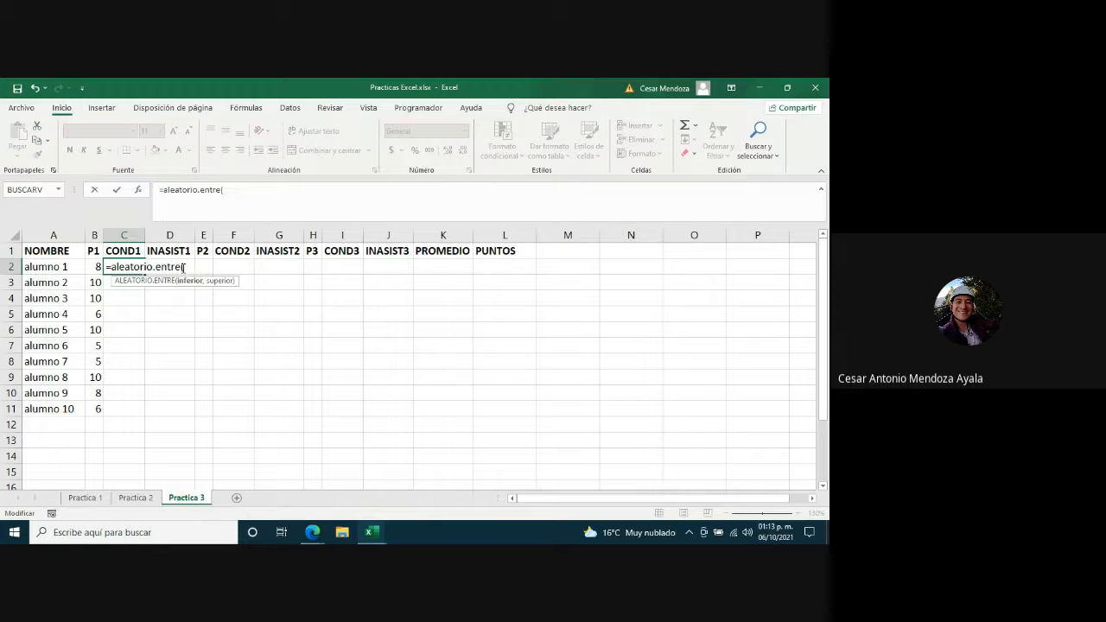
{"action": "type", "text": "1,10"}
{"action": "key", "text": "Return"}
{"action": "left_click", "coordinate": [138, 264]}
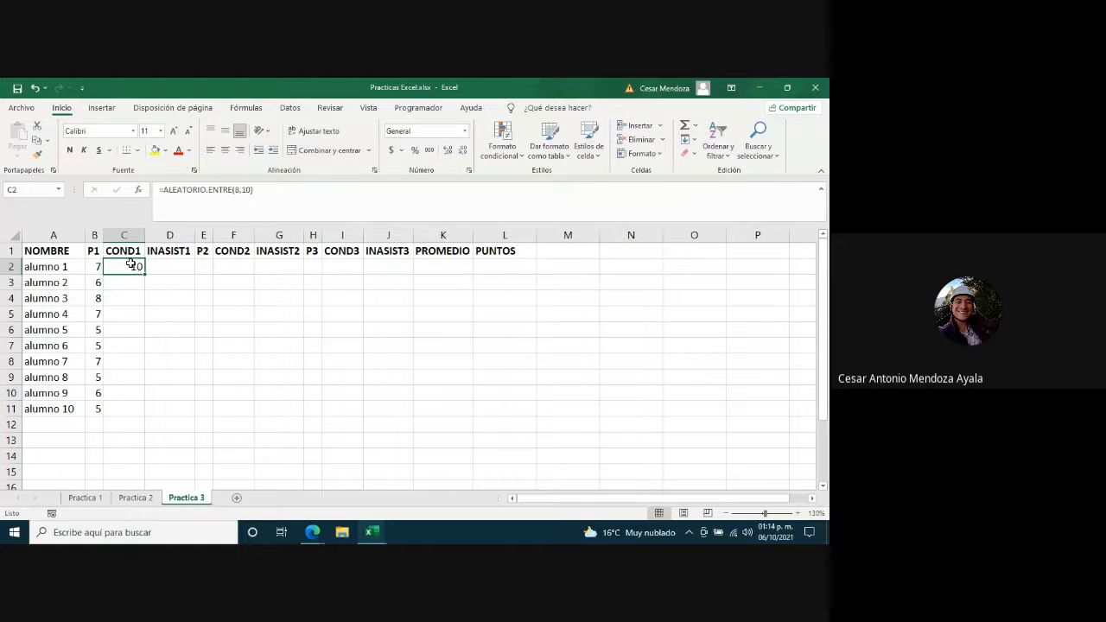
{"action": "left_click_drag", "start_coordinate": [145, 275], "coordinate": [147, 416]}
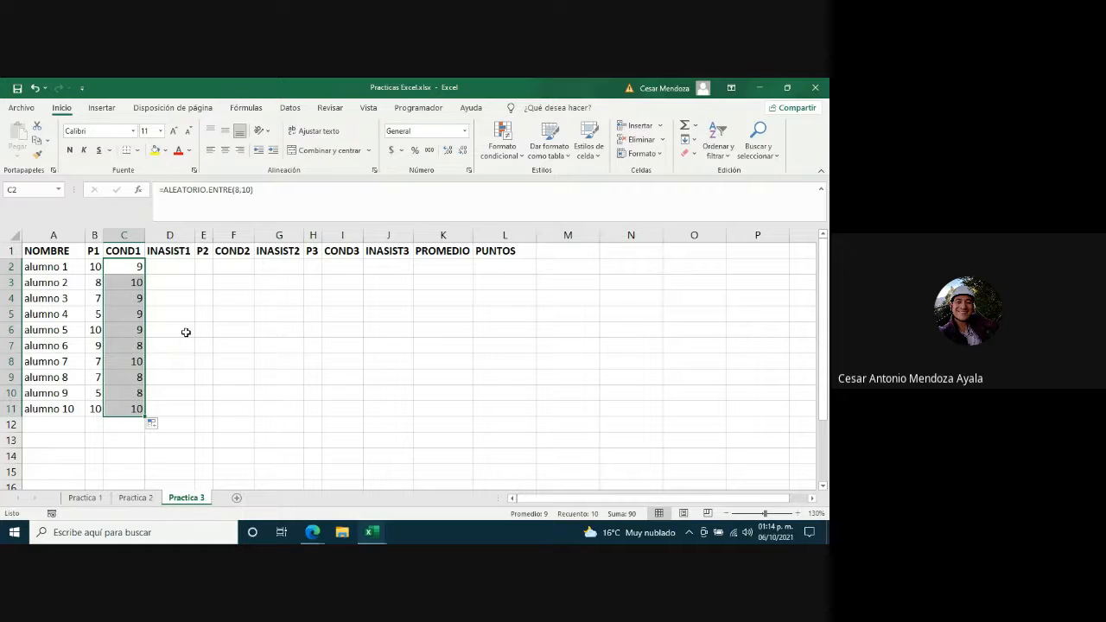
Enter =ALEATORIO.ENTRE(0,5) in D2 for the INASIST1 column and fill the formula down to D11
{"action": "left_click", "coordinate": [180, 267]}
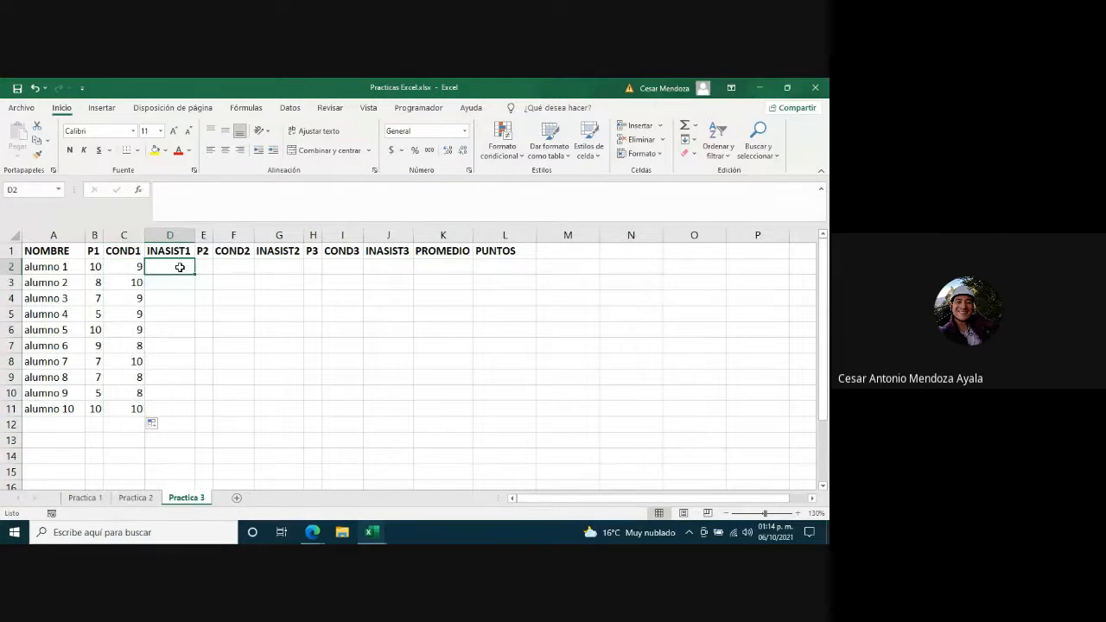
{"action": "type", "text": "=alea"}
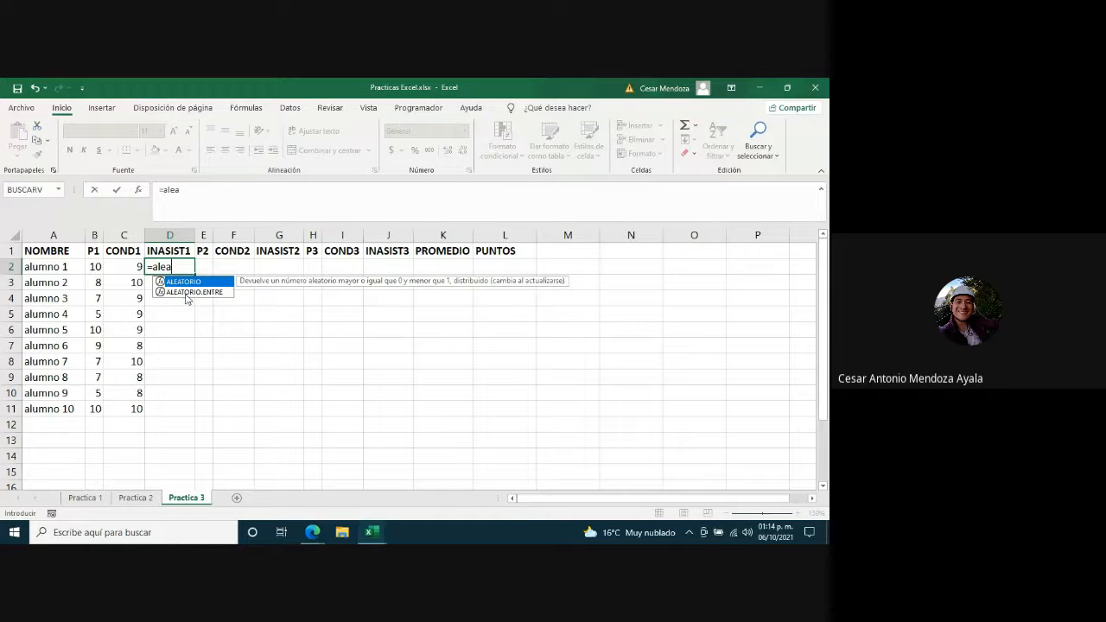
{"action": "double_click", "coordinate": [188, 292]}
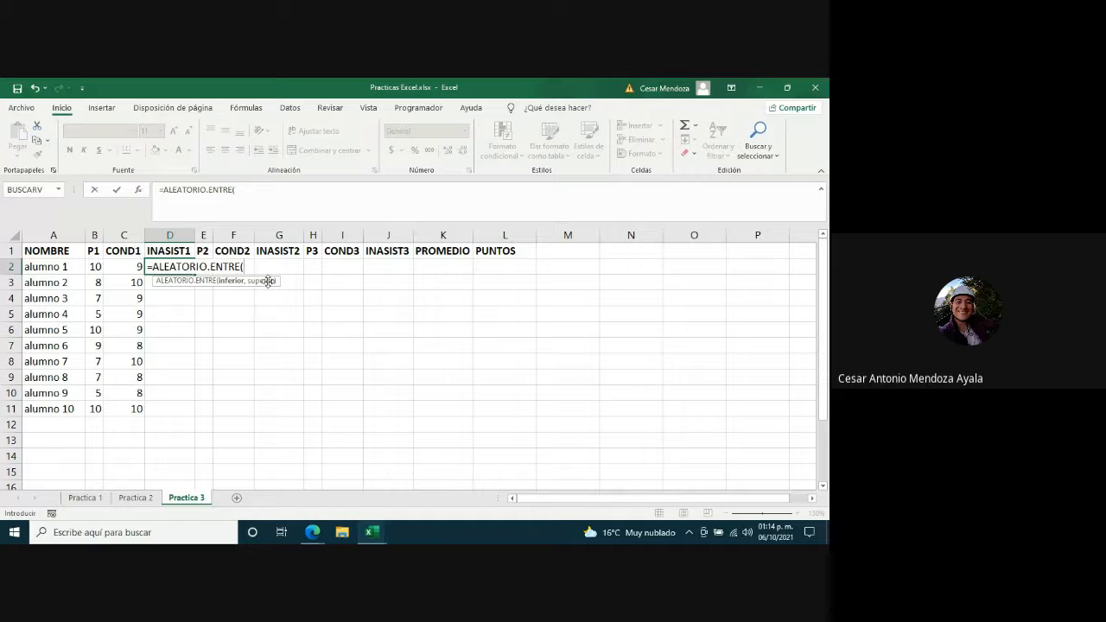
{"action": "type", "text": "0,5)"}
{"action": "key", "text": "Return"}
{"action": "left_click", "coordinate": [187, 268]}
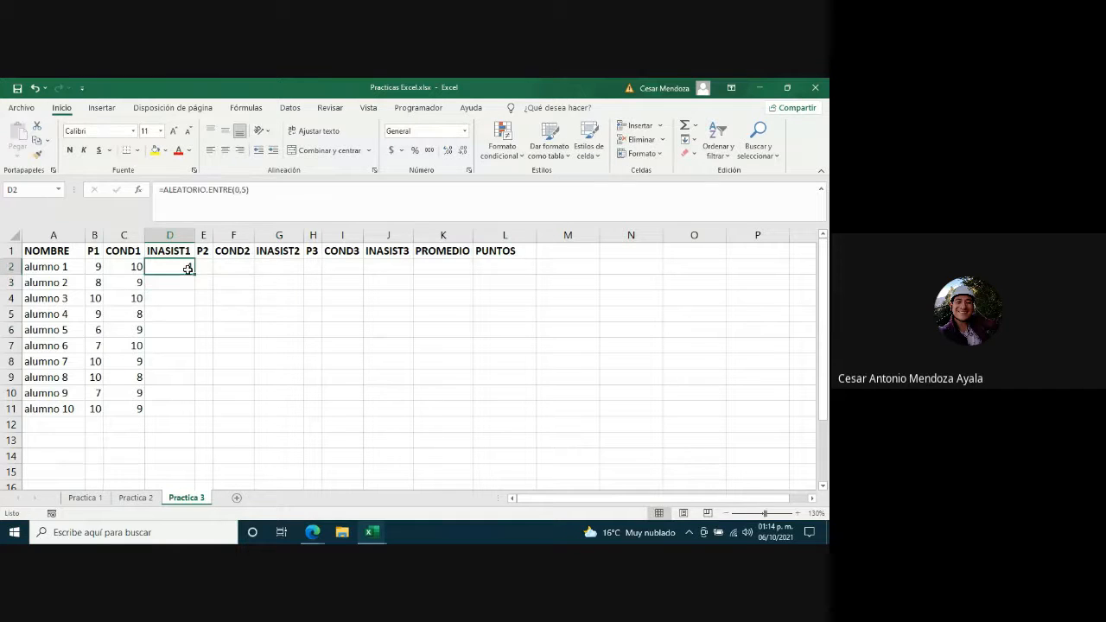
{"action": "left_click_drag", "start_coordinate": [195, 275], "coordinate": [195, 418]}
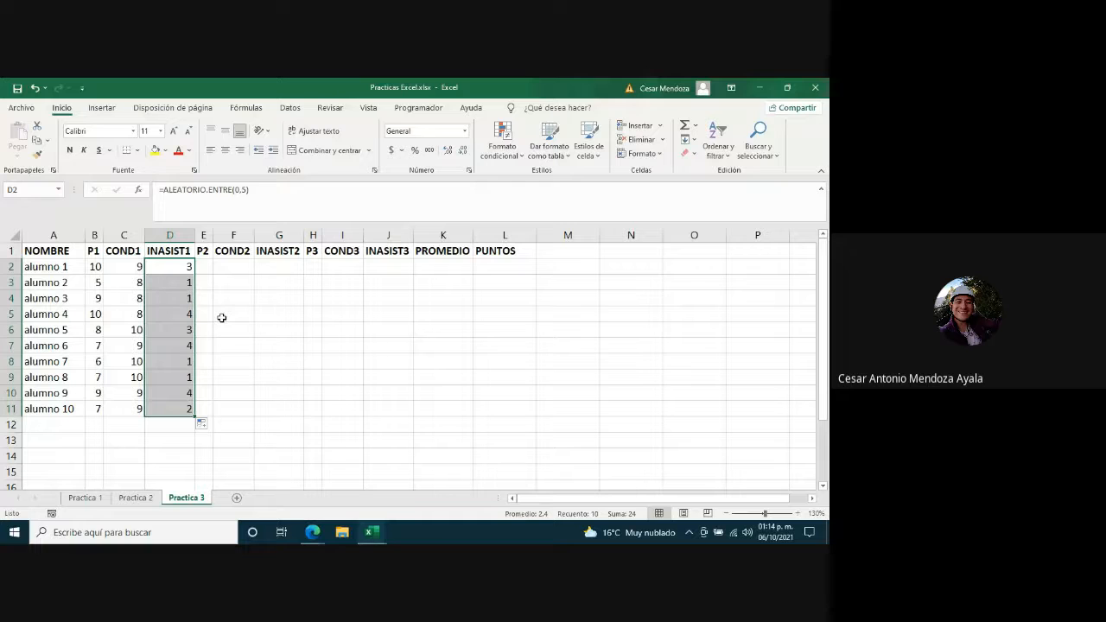
{"action": "left_click", "coordinate": [222, 363]}
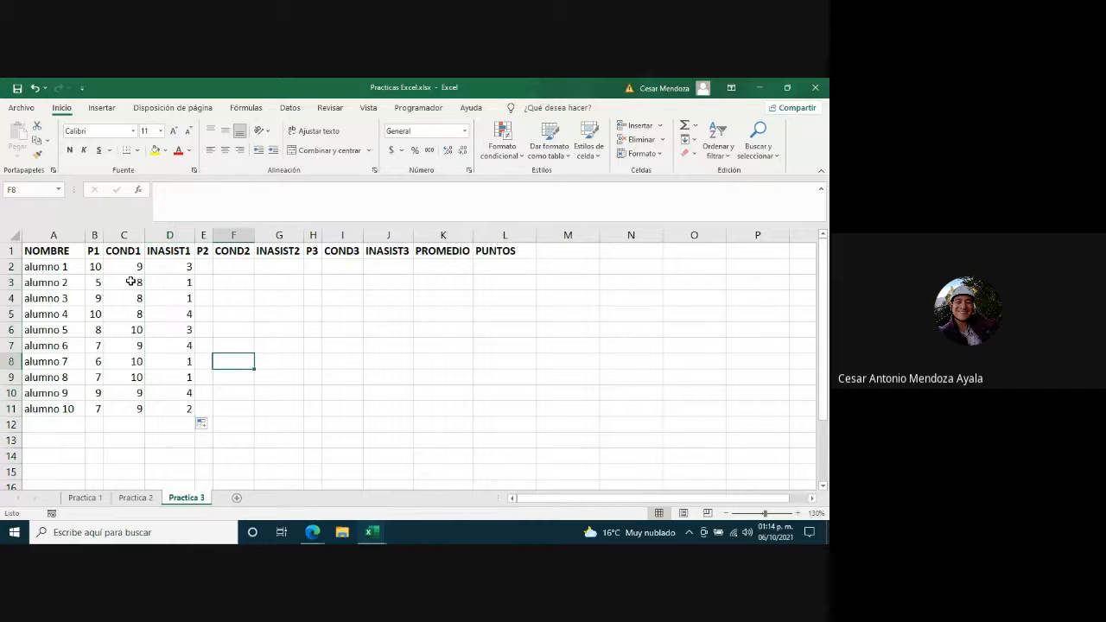
Fill the formulas of B2:D11 across to column J in one go and undo the fill
{"action": "left_click", "coordinate": [101, 267]}
{"action": "left_click_drag", "start_coordinate": [106, 268], "coordinate": [179, 406]}
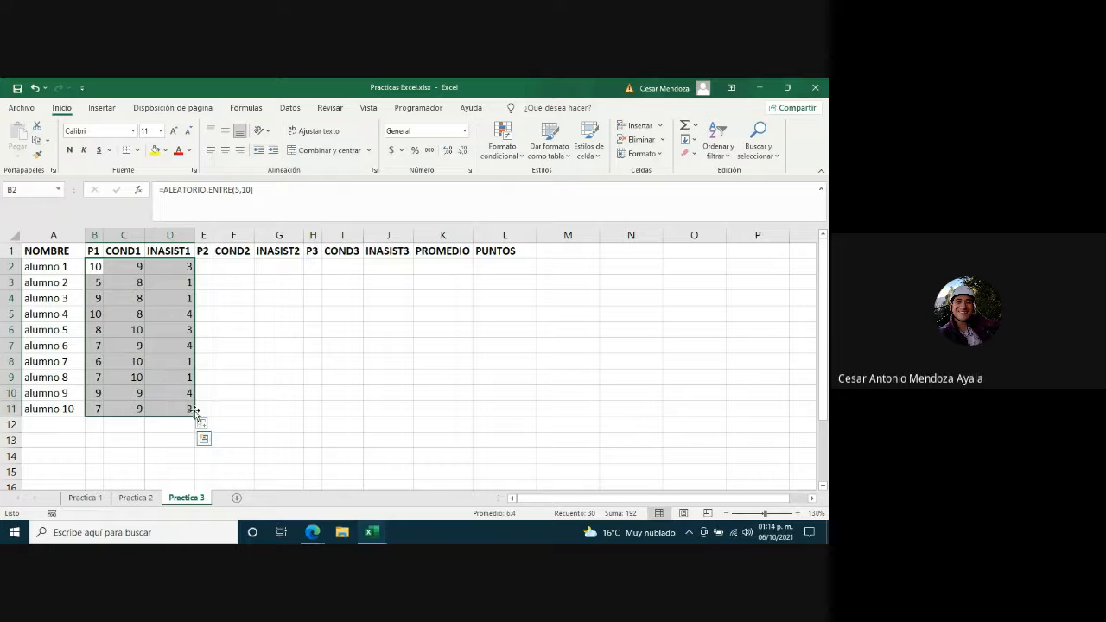
{"action": "left_click_drag", "start_coordinate": [196, 416], "coordinate": [405, 418]}
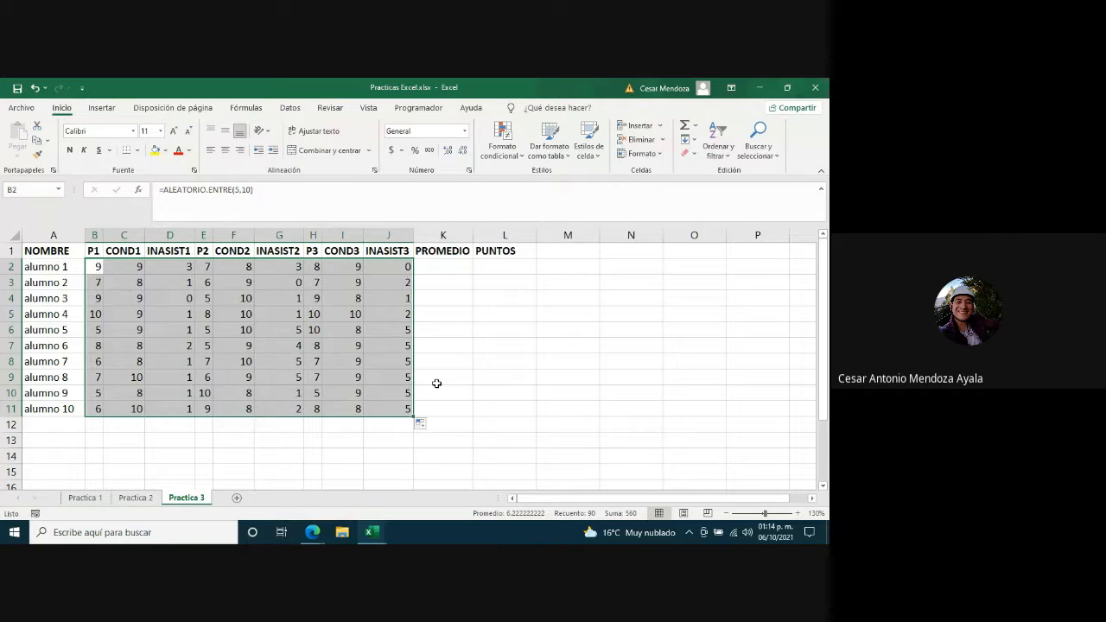
{"action": "key", "text": "ctrl+z"}
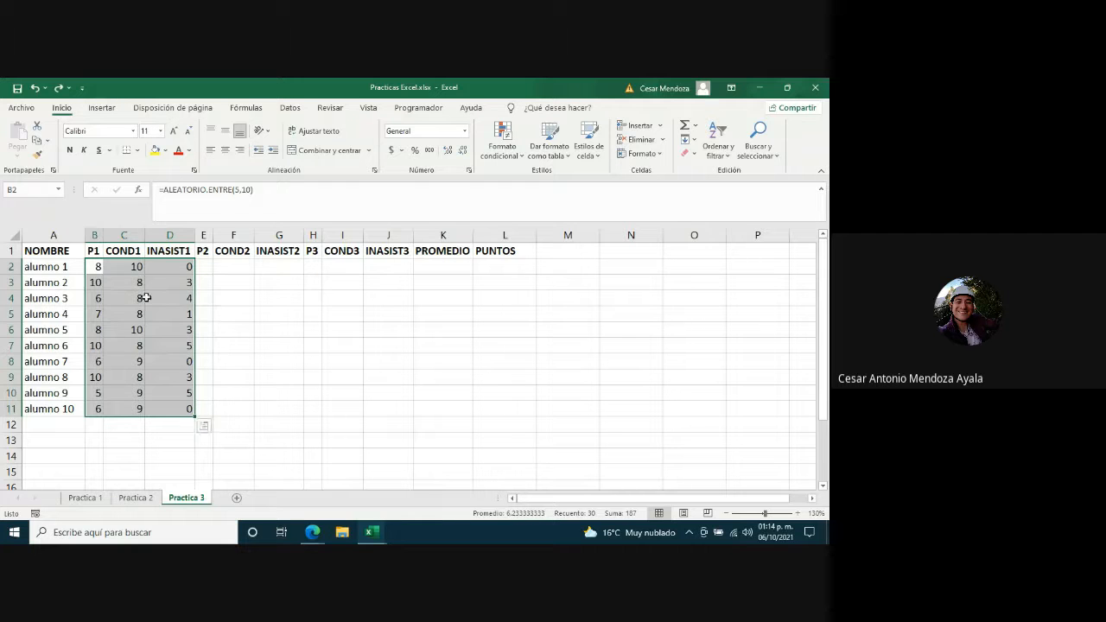
Fill the period 1 formulas in B2:D11 across to the P2, COND2 and INASIST2 columns, up to G11
{"action": "left_click", "coordinate": [278, 281]}
{"action": "left_click_drag", "start_coordinate": [95, 266], "coordinate": [185, 409]}
{"action": "left_click_drag", "start_coordinate": [196, 419], "coordinate": [302, 423]}
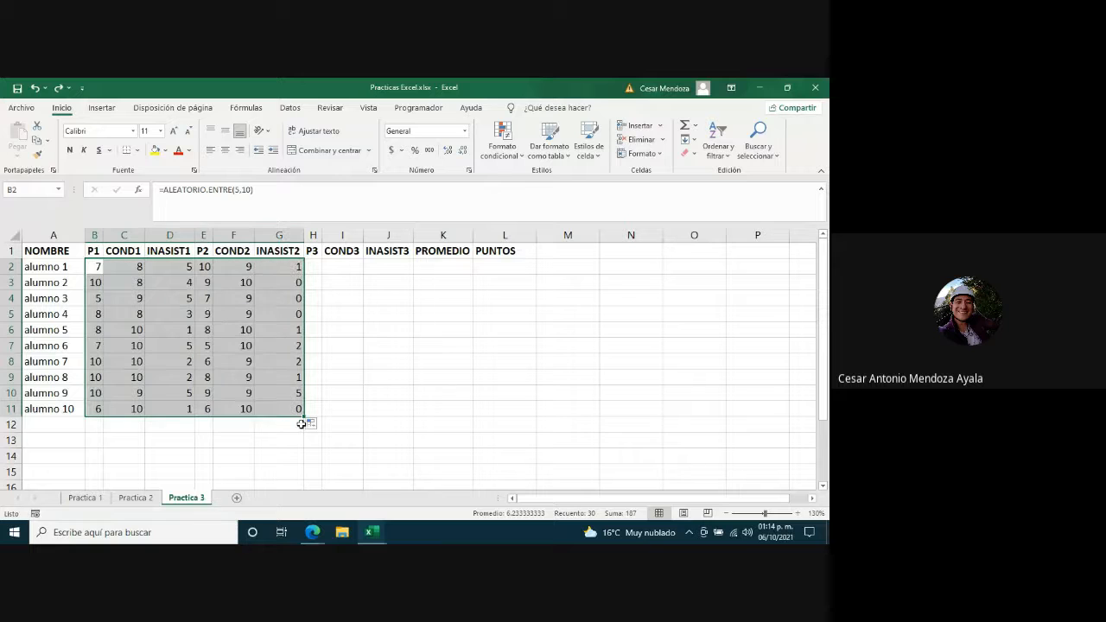
{"action": "left_click", "coordinate": [331, 294]}
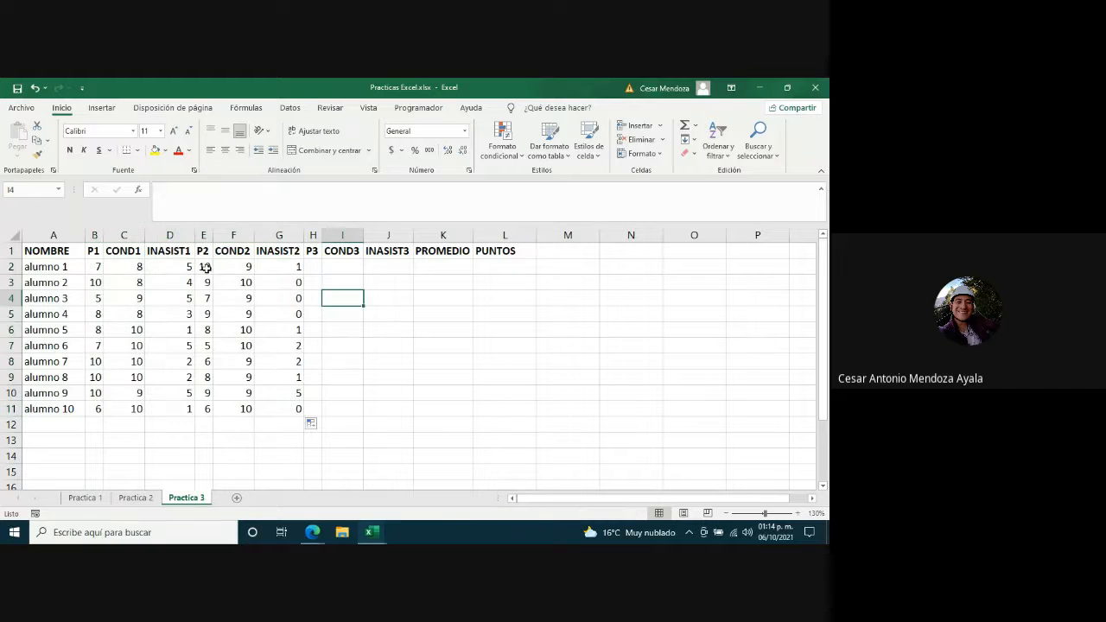
Fill the period 2 formulas in E2:G11 across to the P3, COND3 and INASIST3 columns, up to J11
{"action": "left_click", "coordinate": [205, 266]}
{"action": "left_click_drag", "start_coordinate": [208, 267], "coordinate": [395, 420]}
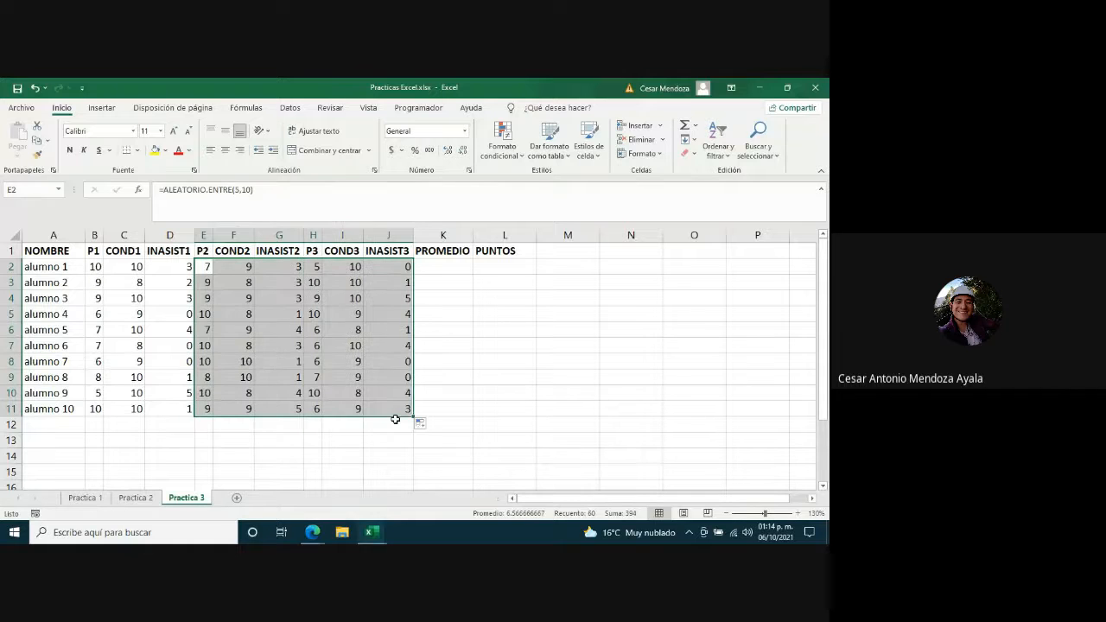
{"action": "left_click", "coordinate": [485, 399]}
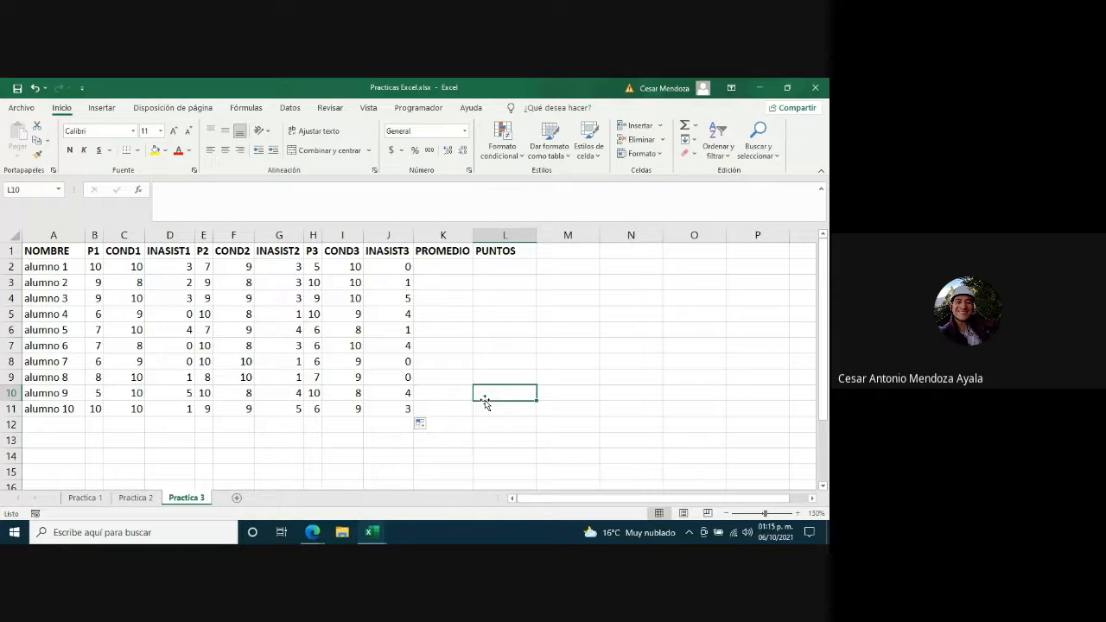
Make the student names in A2:A11 bold
{"action": "left_click_drag", "start_coordinate": [48, 267], "coordinate": [55, 406]}
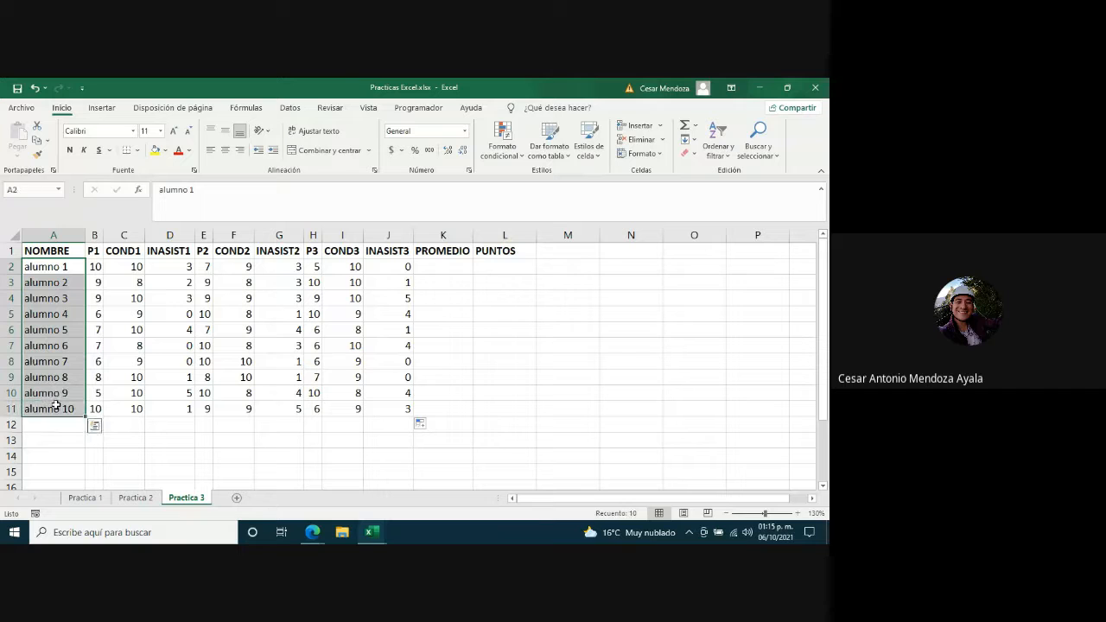
{"action": "left_click", "coordinate": [70, 150]}
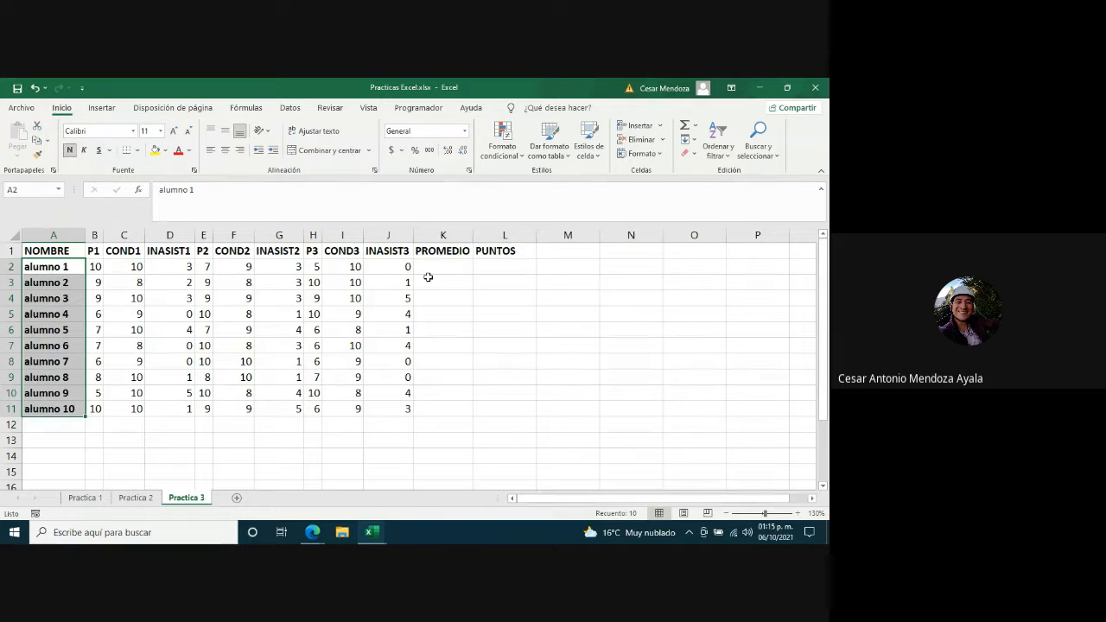
Enter =(B2+E2+H2)/3 in K2 as the PROMEDIO of alumno 1
{"action": "left_click", "coordinate": [450, 268]}
{"action": "type", "text": "="}
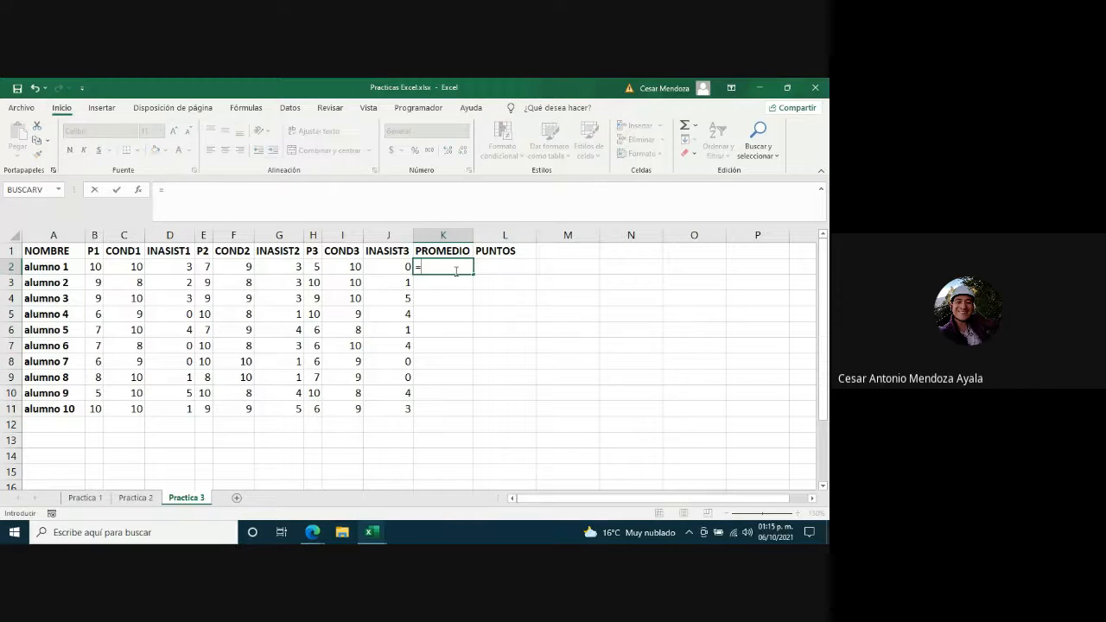
{"action": "type", "text": "("}
{"action": "left_click", "coordinate": [94, 267]}
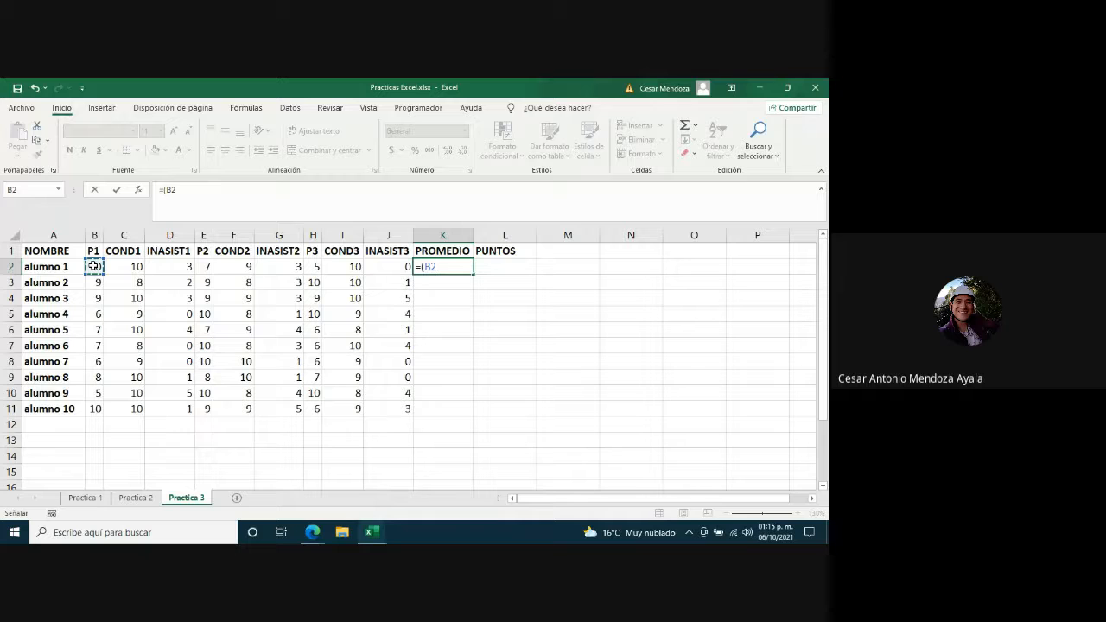
{"action": "type", "text": "+"}
{"action": "left_click", "coordinate": [205, 267]}
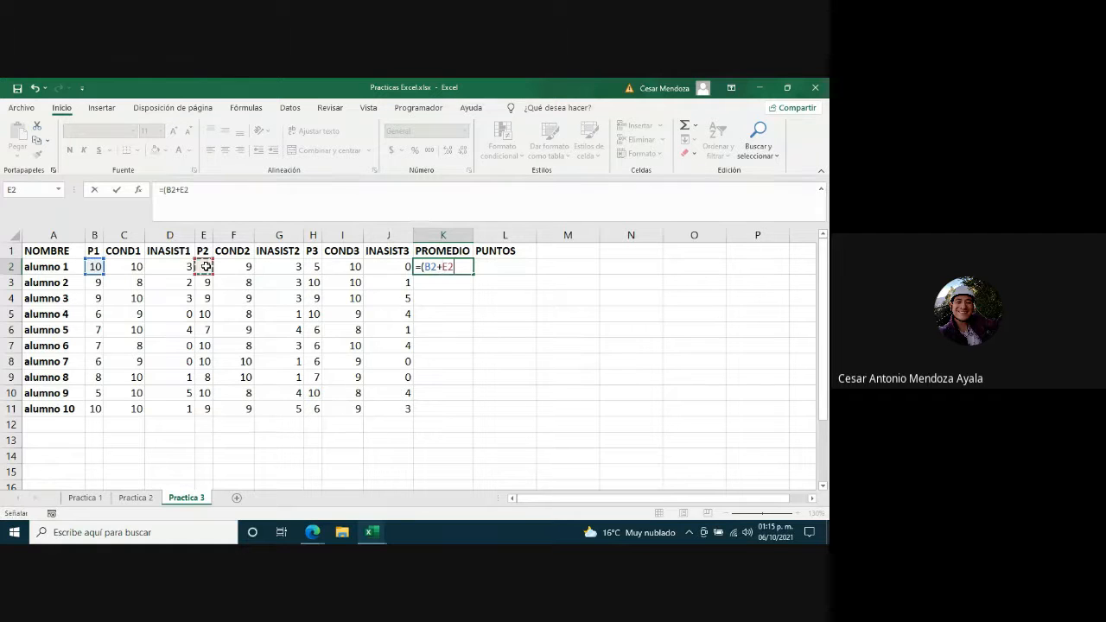
{"action": "type", "text": "+"}
{"action": "left_click", "coordinate": [313, 268]}
{"action": "type", "text": ")"}
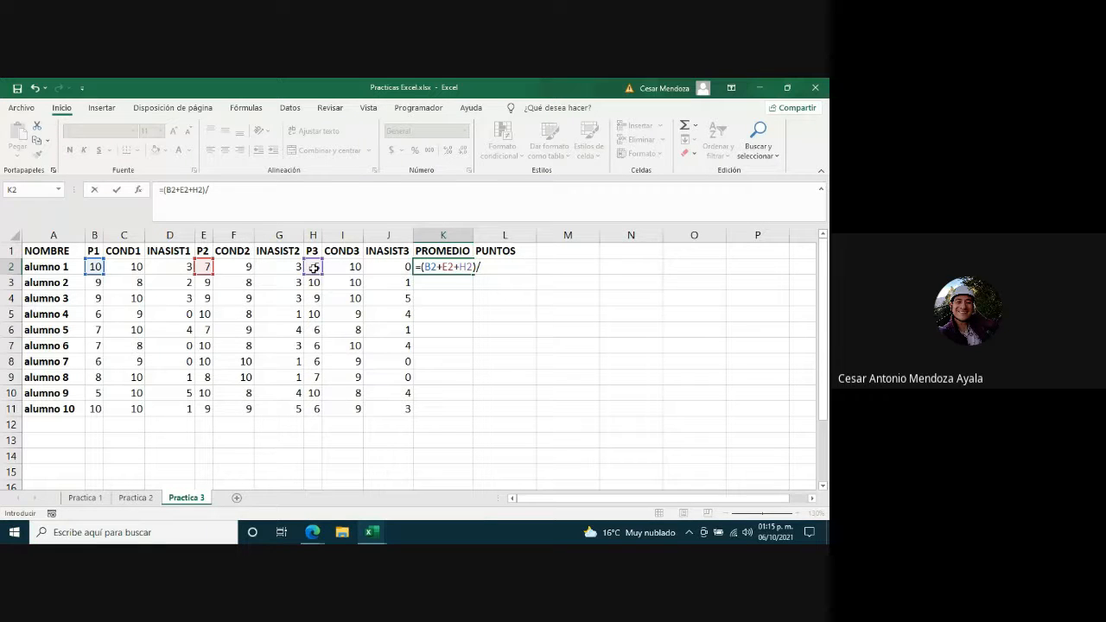
{"action": "type", "text": "/3"}
{"action": "key", "text": "Return"}
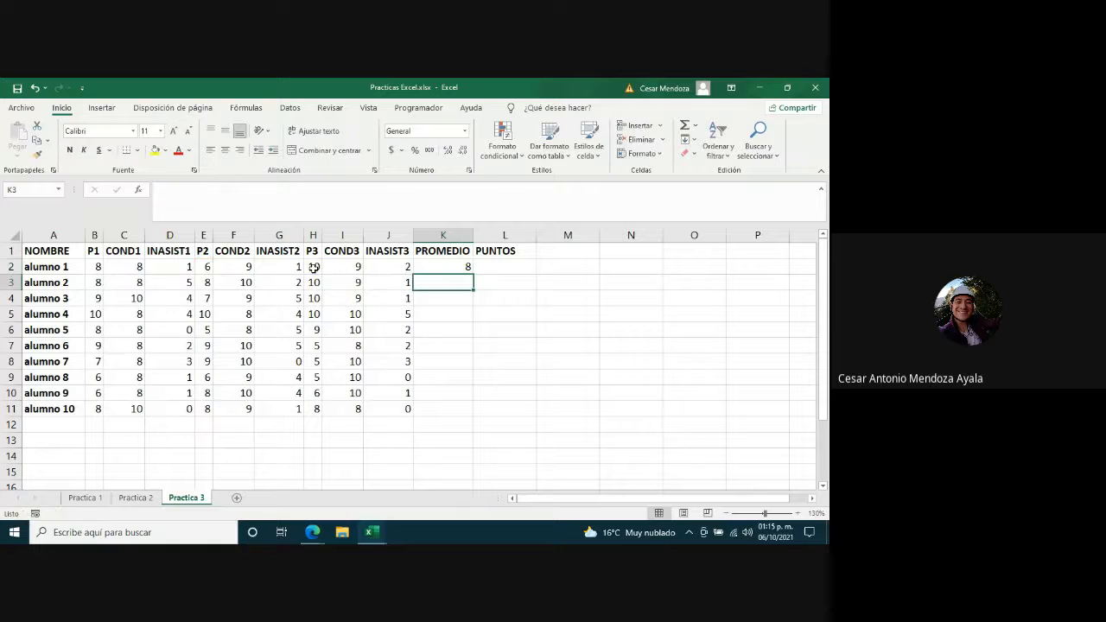
Fill the average formula from K2 down to K11 and clear the contents of K2:K11
{"action": "left_click", "coordinate": [460, 269]}
{"action": "left_click_drag", "start_coordinate": [472, 274], "coordinate": [469, 408]}
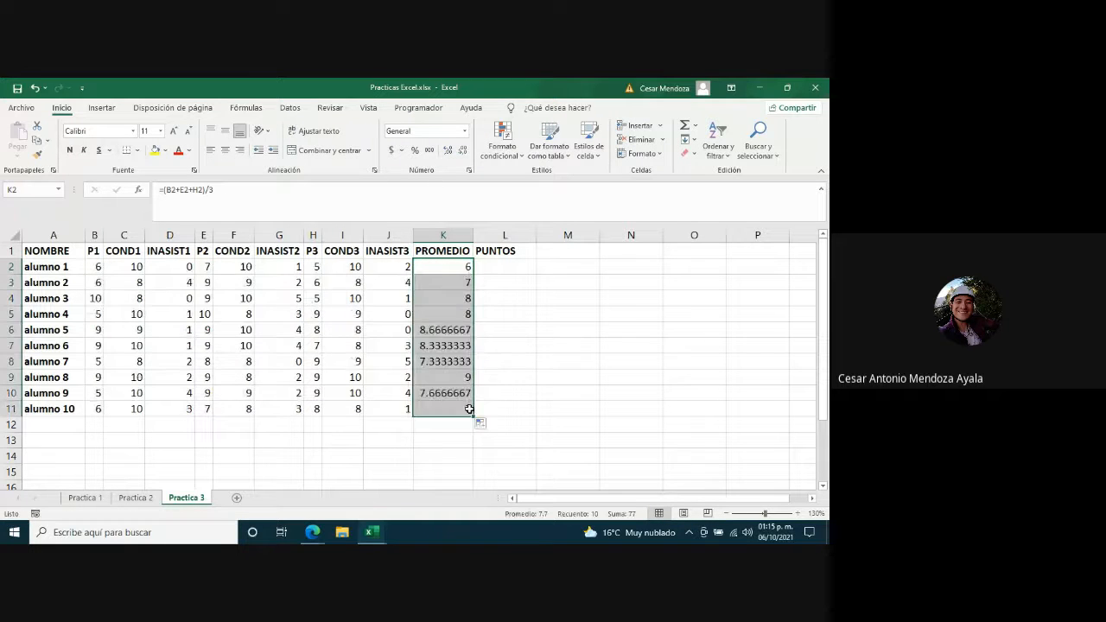
{"action": "key", "text": "Delete"}
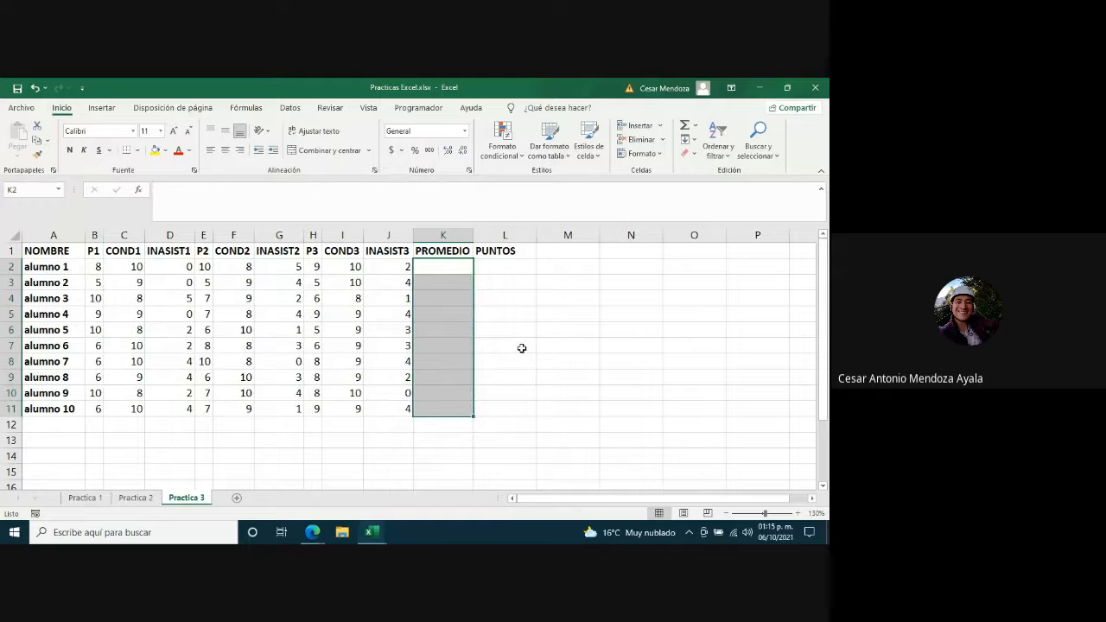
Start a formula with the PROMEDIO function in K2 for the average of alumno 1
{"action": "left_click", "coordinate": [443, 271]}
{"action": "type", "text": "="}
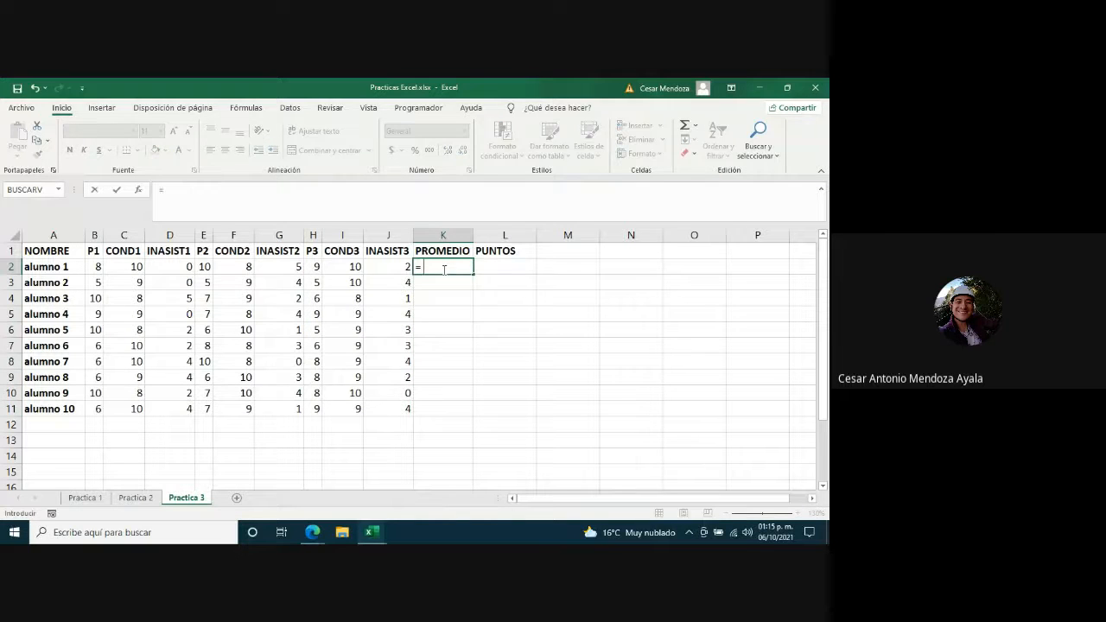
{"action": "type", "text": " promedio("}
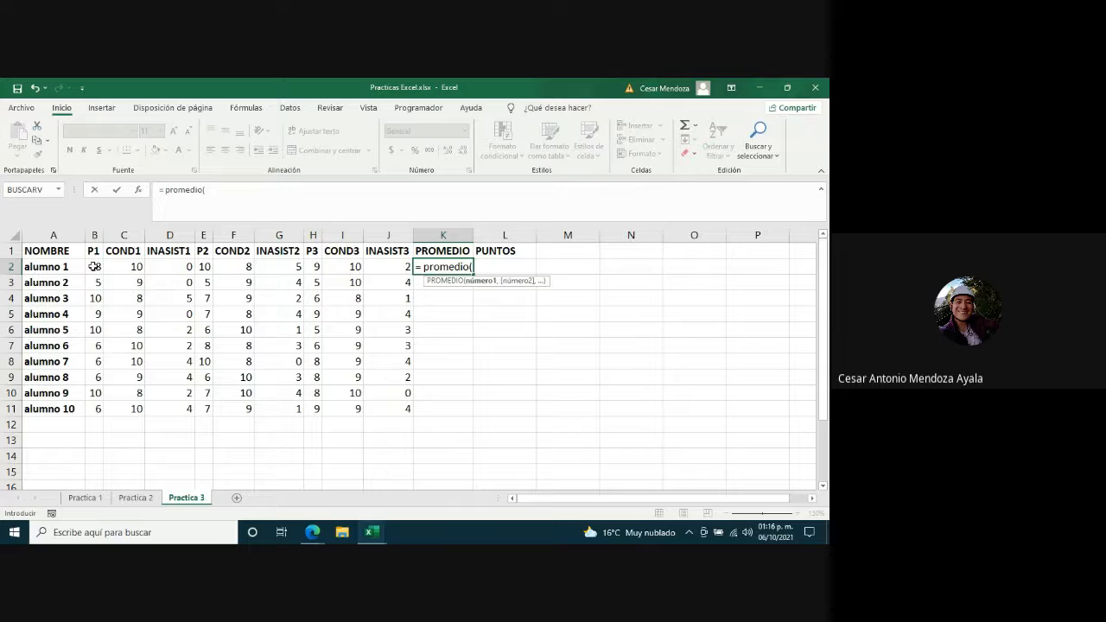
Try B2:J2 as the range of the PROMEDIO function in K2 and remove it from the formula
{"action": "left_click_drag", "start_coordinate": [95, 266], "coordinate": [393, 270]}
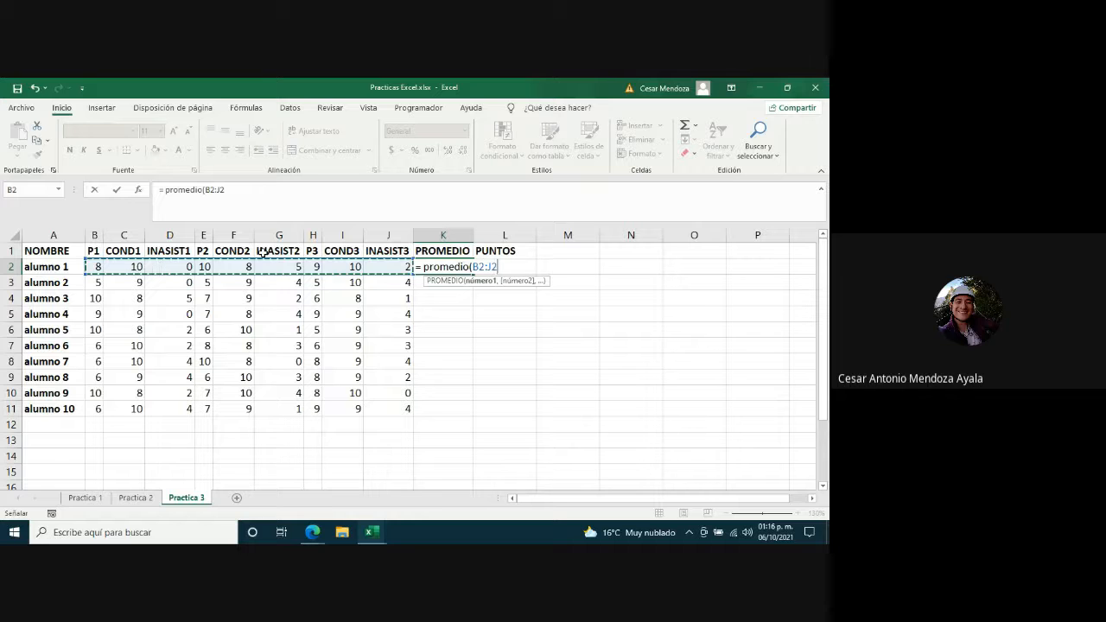
{"action": "key", "text": "BackSpace"}
{"action": "key", "text": "BackSpace"}
{"action": "key", "text": "BackSpace"}
{"action": "key", "text": "BackSpace"}
{"action": "key", "text": "BackSpace"}
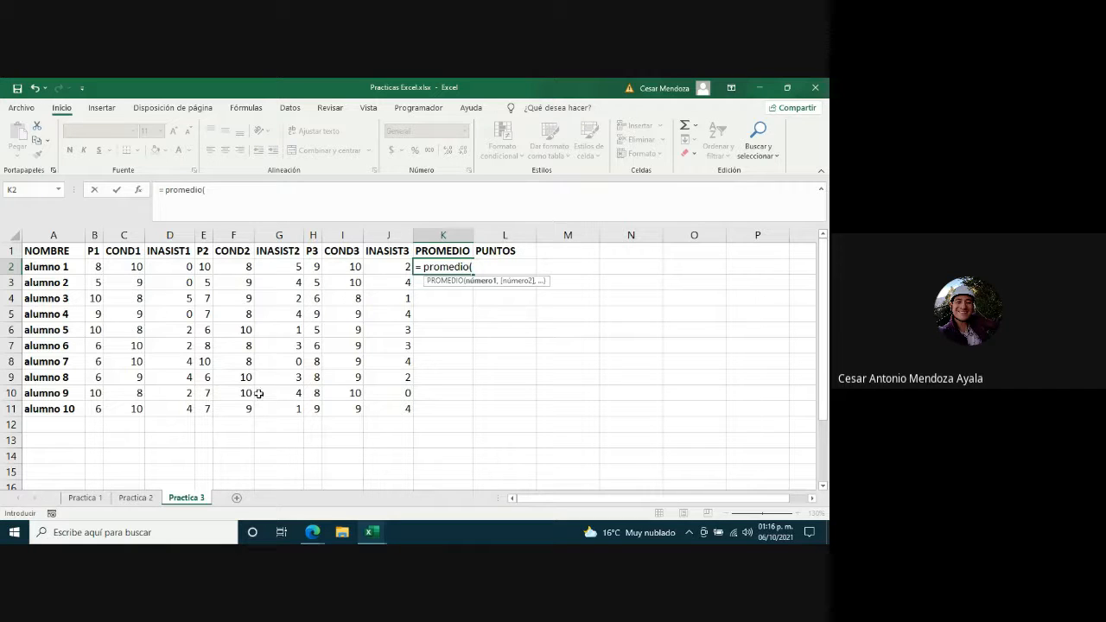
Complete the K2 formula as =PROMEDIO(B2,E2,H2) to average the three period grades of alumno 1
{"action": "left_click", "coordinate": [95, 267]}
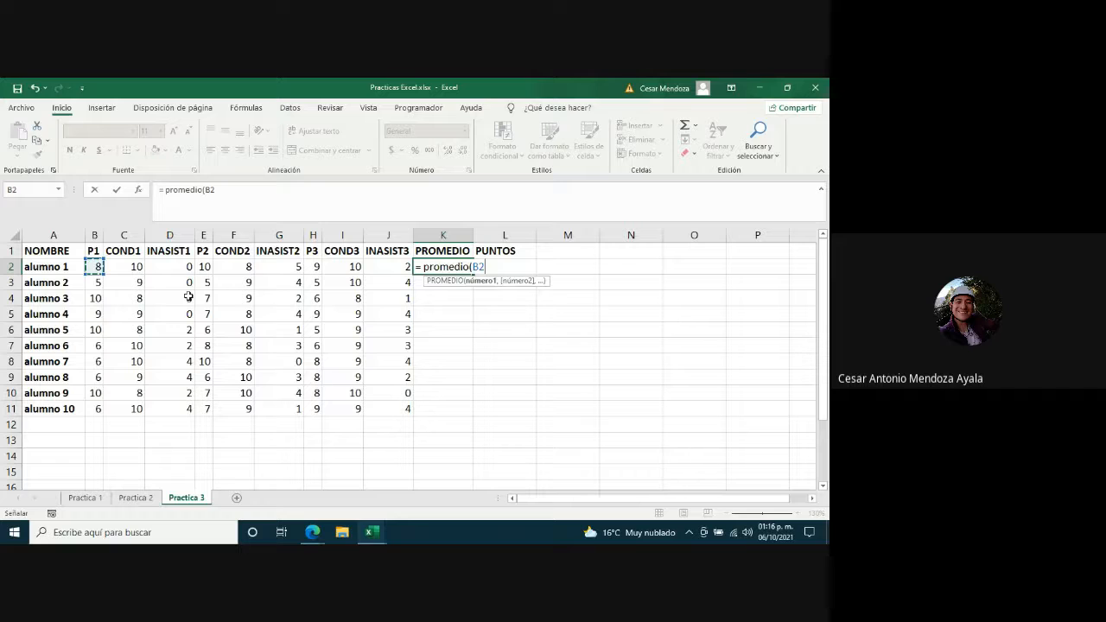
{"action": "type", "text": ","}
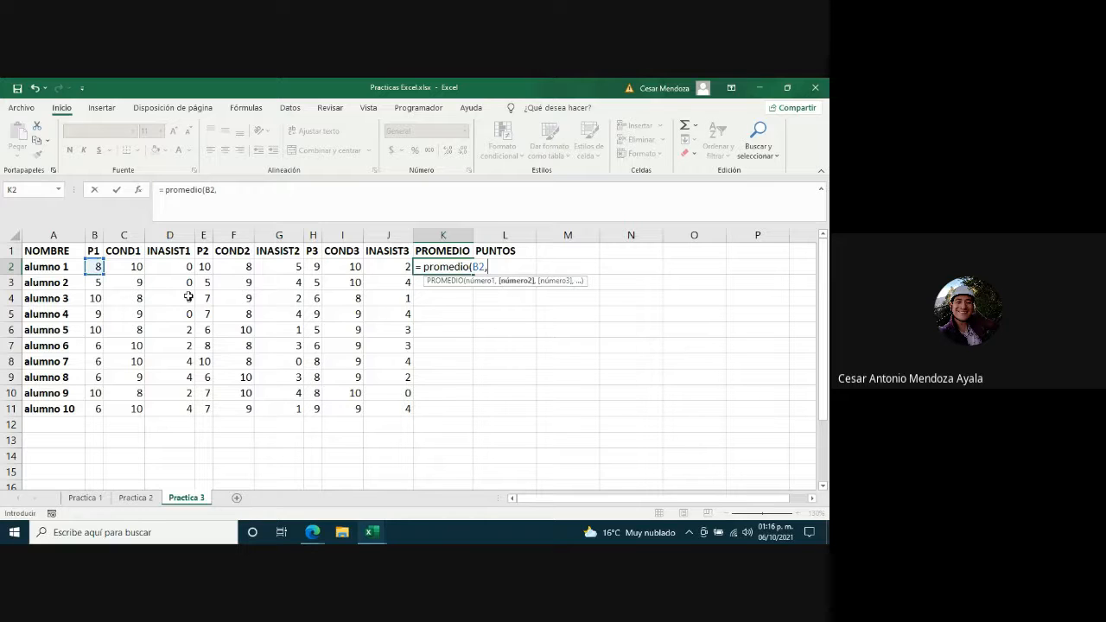
{"action": "left_click", "coordinate": [205, 267]}
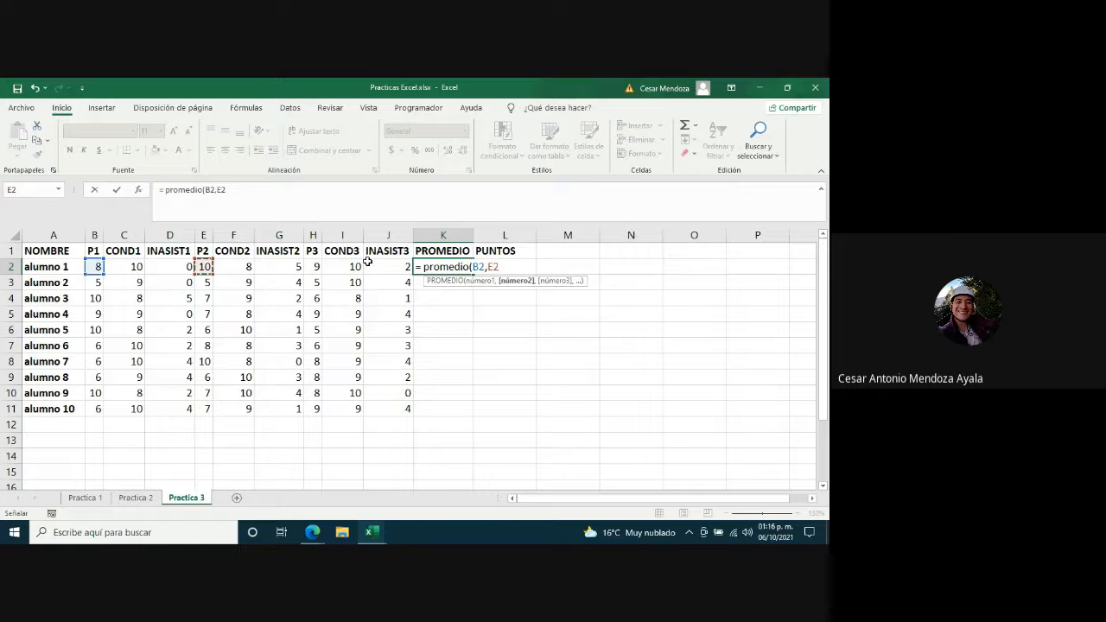
{"action": "type", "text": ","}
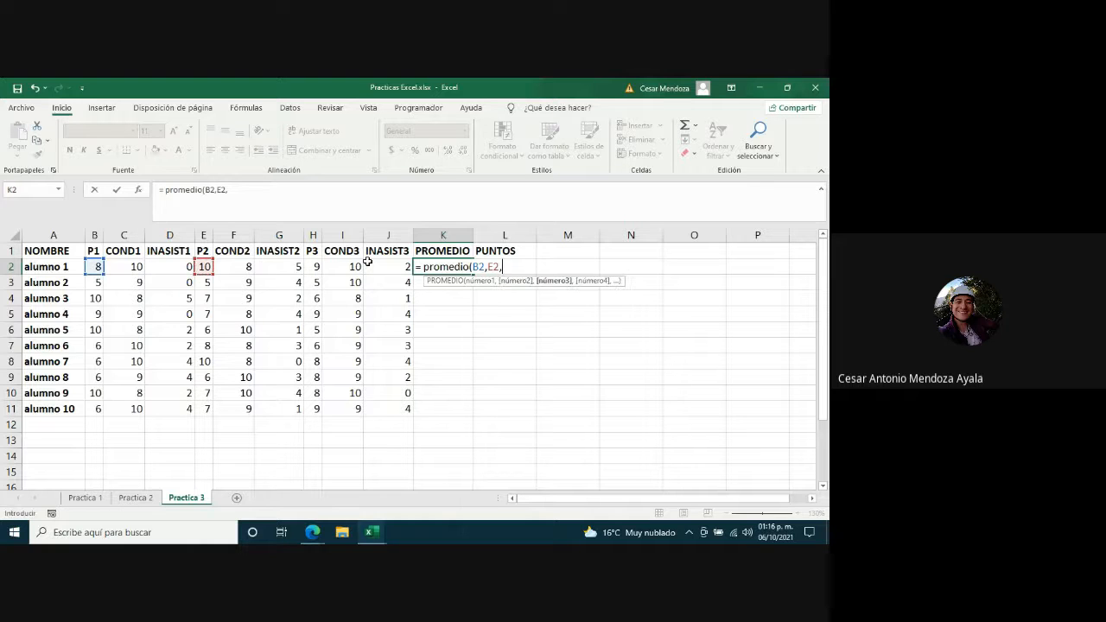
{"action": "left_click", "coordinate": [316, 266]}
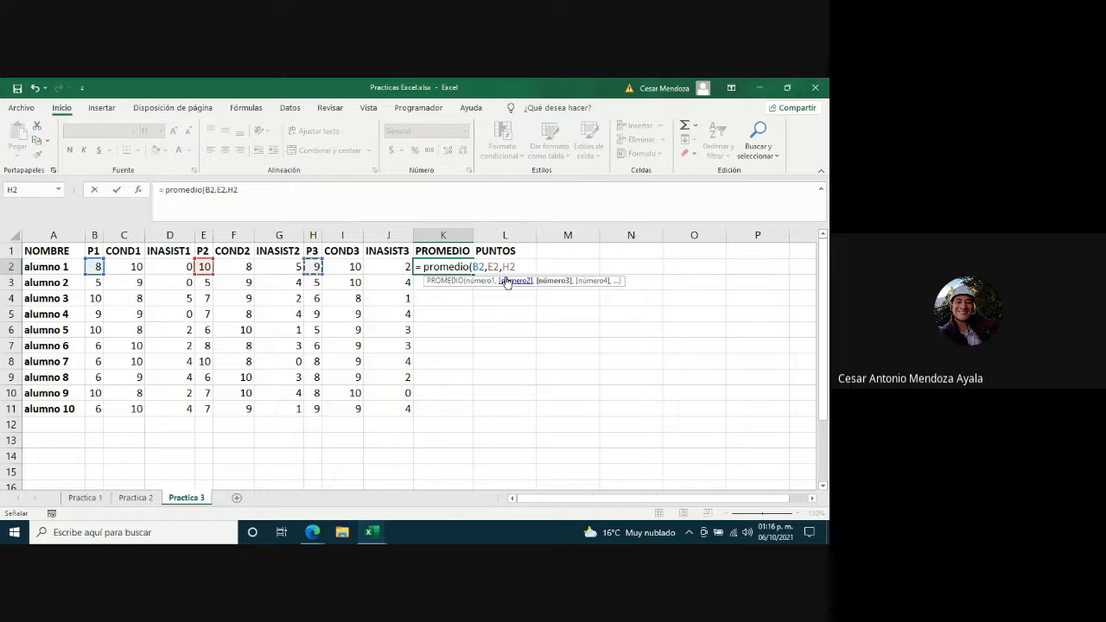
{"action": "type", "text": ")"}
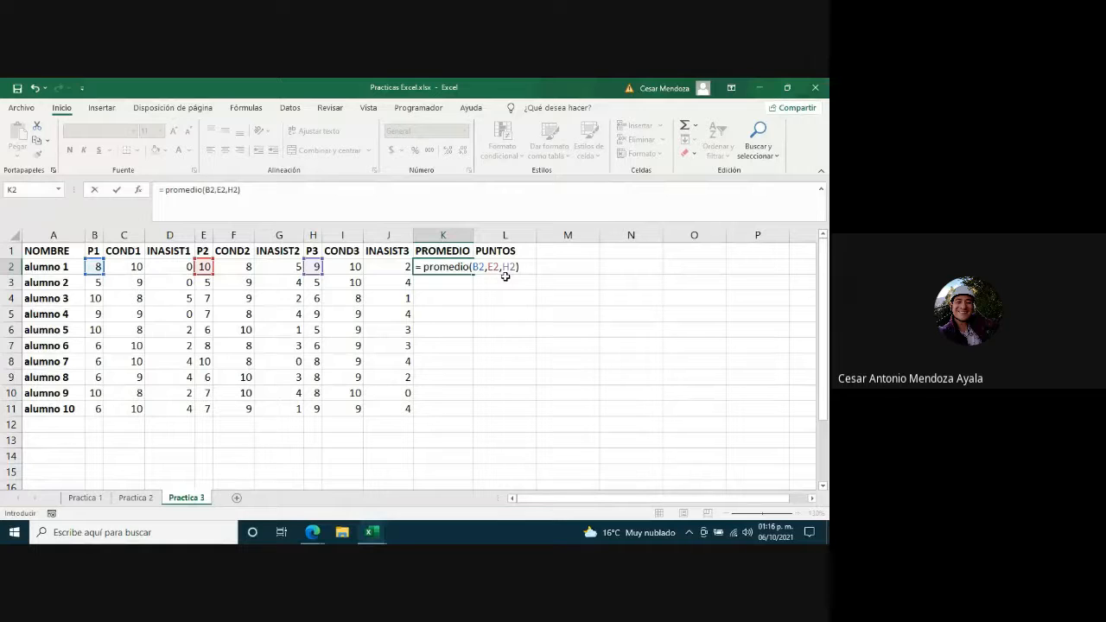
{"action": "key", "text": "Return"}
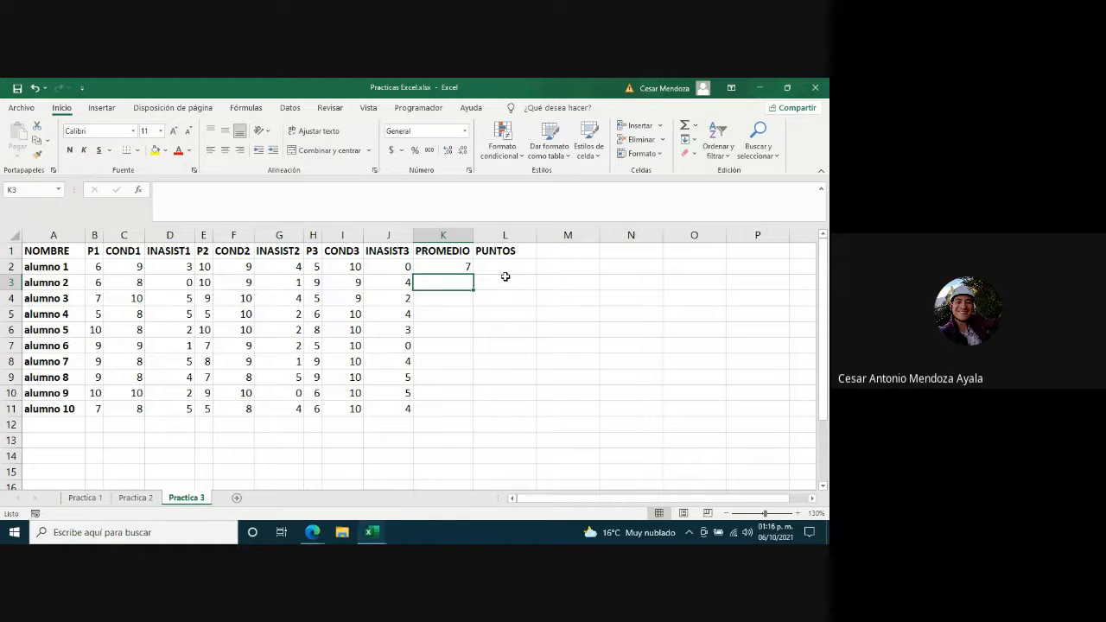
Fill the PROMEDIO formula from K2 down to K11 and reduce the averages to one decimal place
{"action": "left_click", "coordinate": [456, 270]}
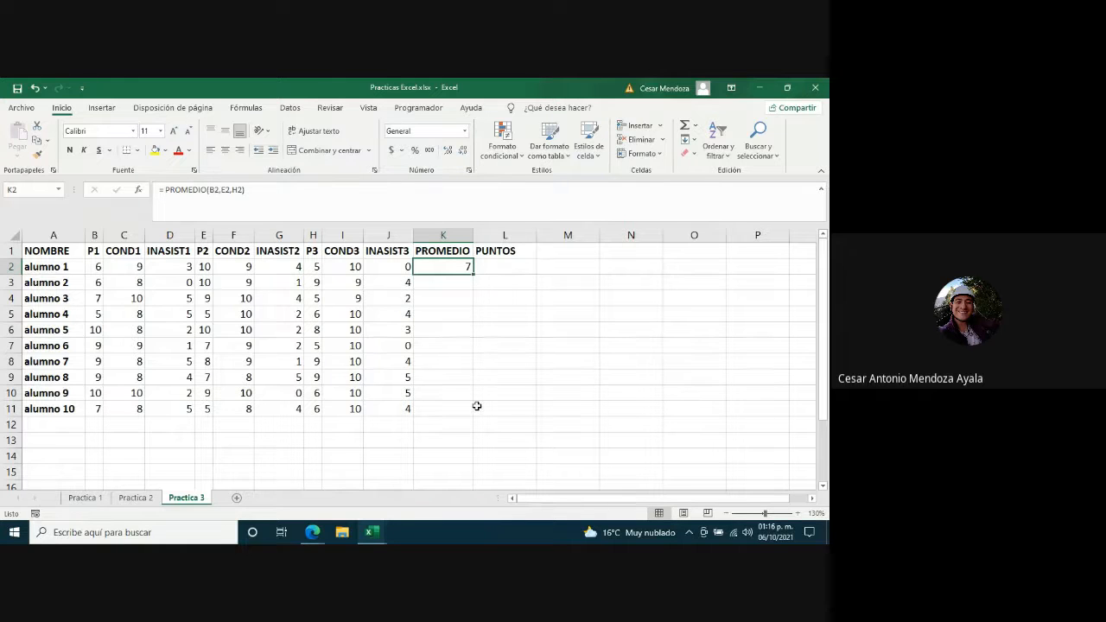
{"action": "left_click_drag", "start_coordinate": [472, 274], "coordinate": [475, 415]}
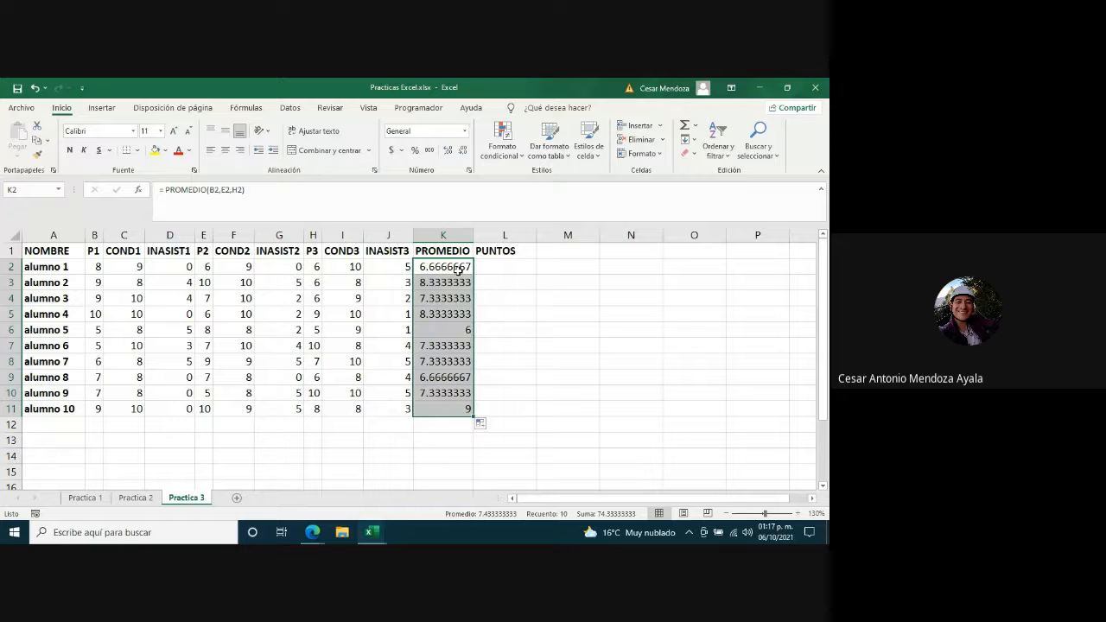
{"action": "left_click", "coordinate": [464, 153]}
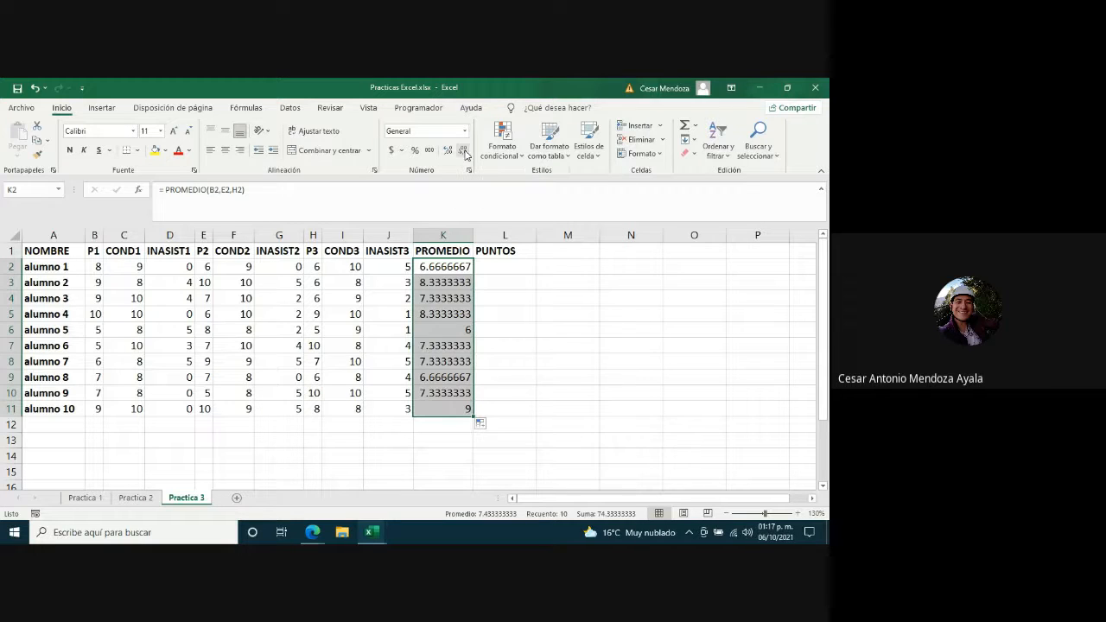
{"action": "left_click", "coordinate": [465, 153]}
{"action": "left_click", "coordinate": [465, 153]}
{"action": "left_click", "coordinate": [465, 153]}
{"action": "left_click", "coordinate": [465, 153]}
{"action": "left_click", "coordinate": [464, 153]}
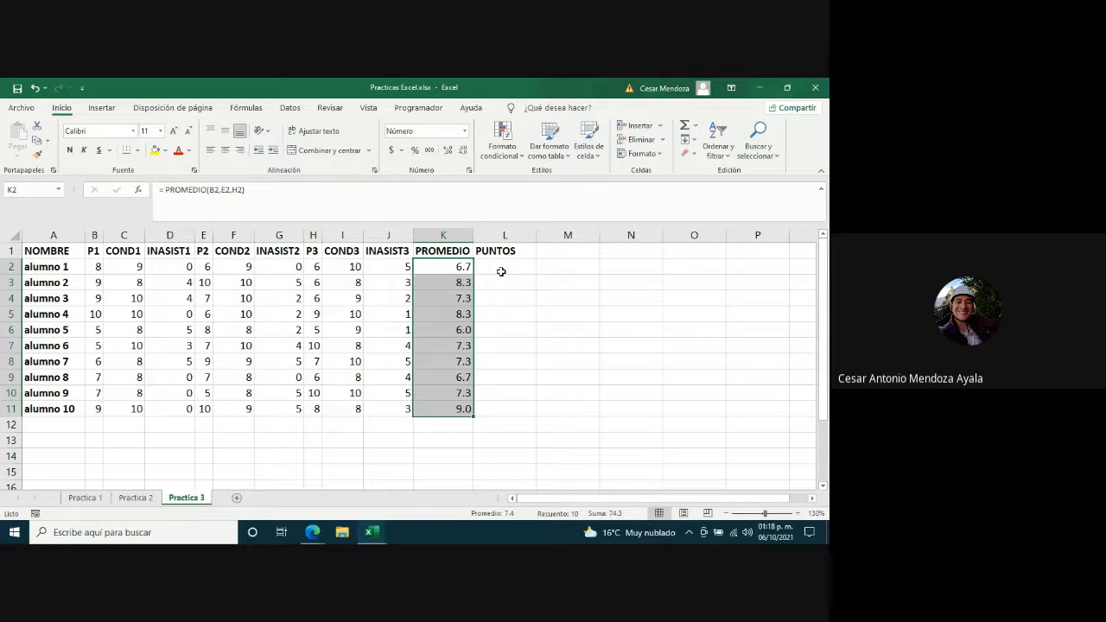
Enter =SUMA(B2+E2+H2) in L2 as the PUNTOS of alumno 1
{"action": "left_click", "coordinate": [501, 271]}
{"action": "type", "text": "=su"}
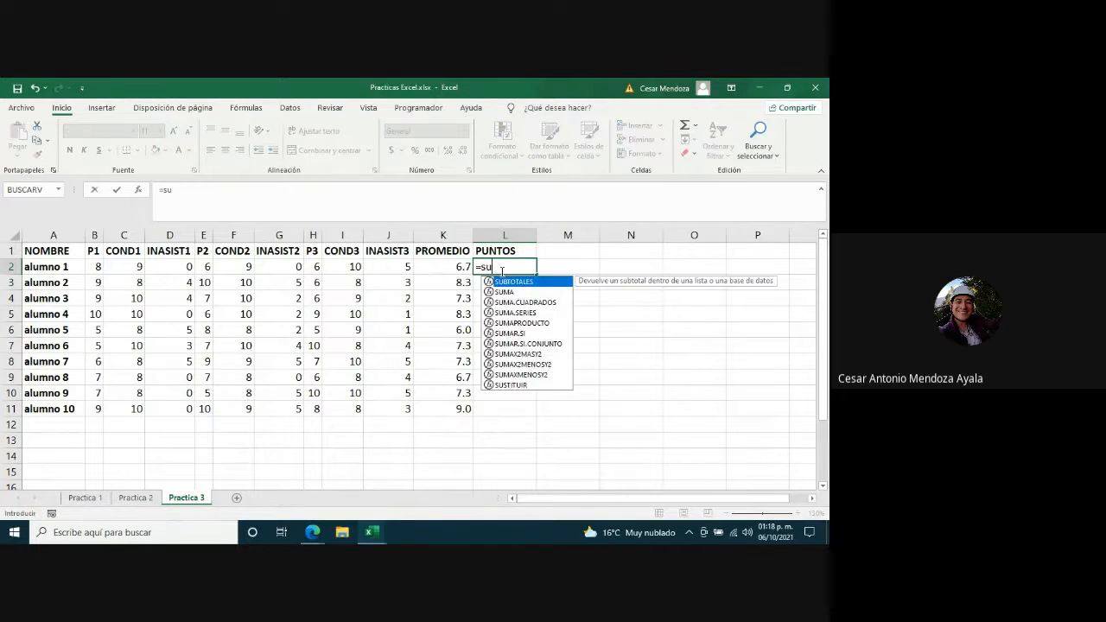
{"action": "type", "text": "ma("}
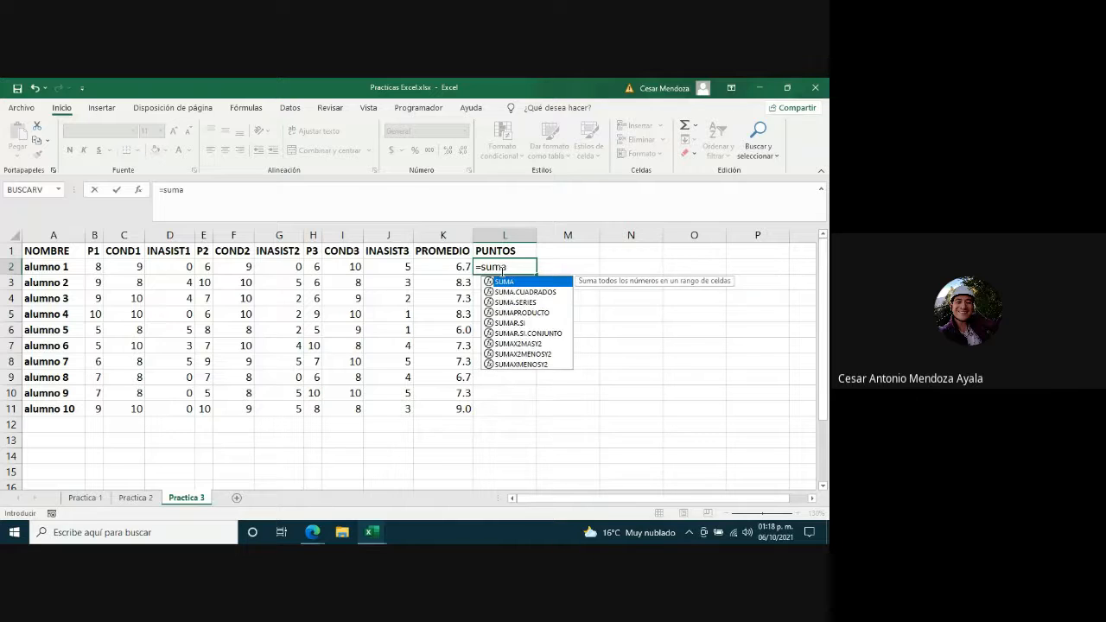
{"action": "left_click", "coordinate": [95, 266]}
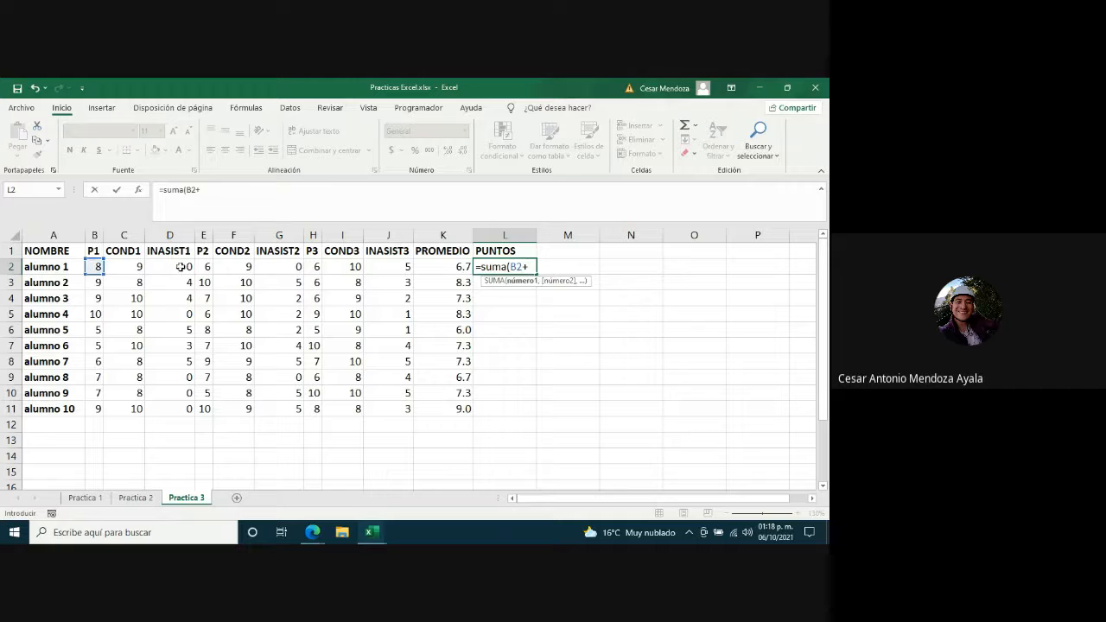
{"action": "left_click", "coordinate": [201, 266]}
{"action": "type", "text": "+"}
{"action": "left_click", "coordinate": [314, 268]}
{"action": "type", "text": ")"}
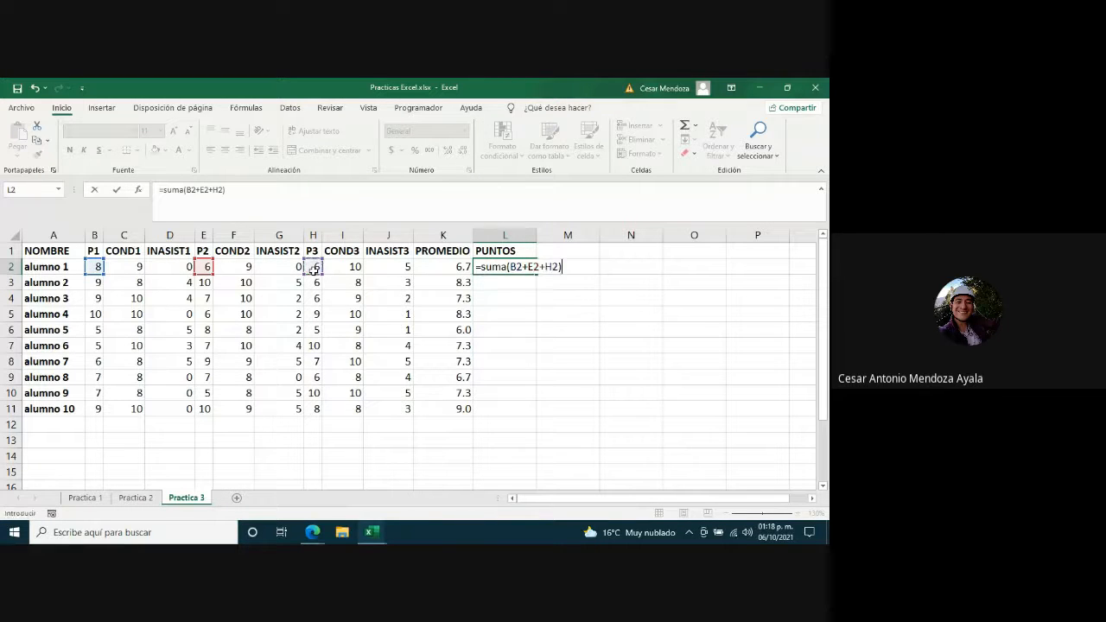
{"action": "key", "text": "Return"}
Fill the SUMA formula from L2 down to L11 for all ten students
{"action": "left_click", "coordinate": [528, 267]}
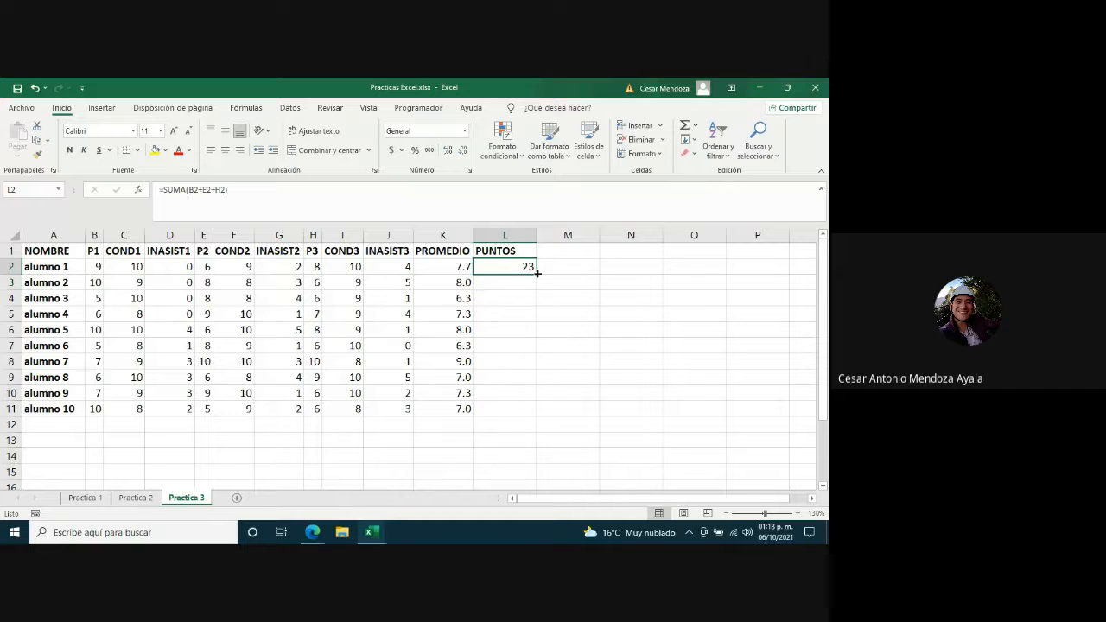
{"action": "mouse_move", "coordinate": [536, 273]}
{"action": "left_mouse_down"}
{"action": "mouse_move", "coordinate": [538, 412]}
{"action": "mouse_move", "coordinate": [540, 278]}
{"action": "left_mouse_up"}
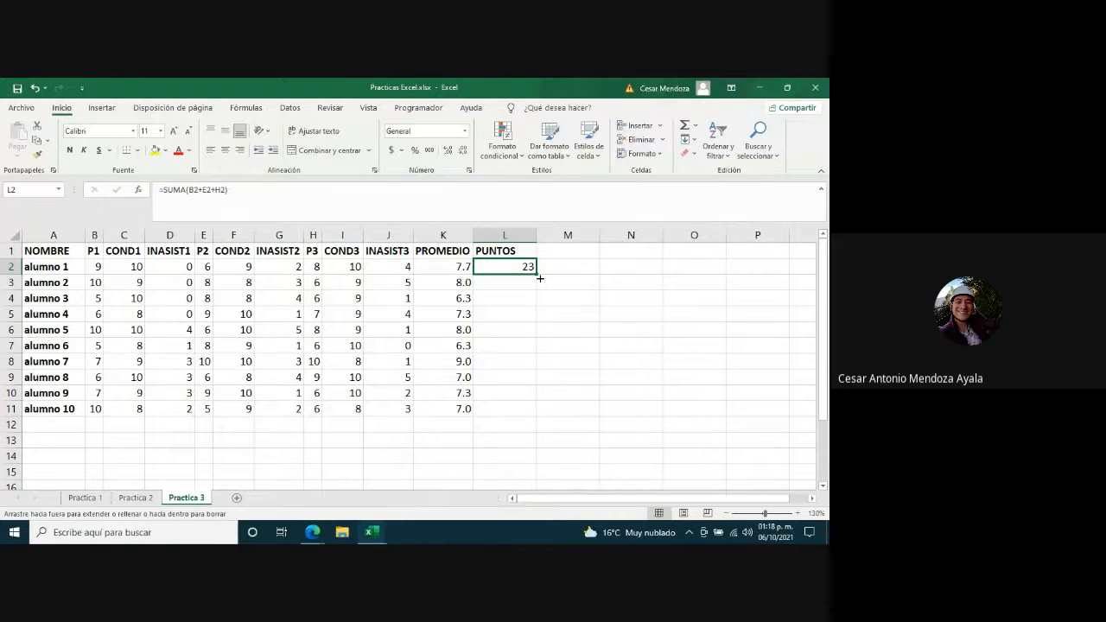
{"action": "left_click_drag", "start_coordinate": [540, 279], "coordinate": [546, 411]}
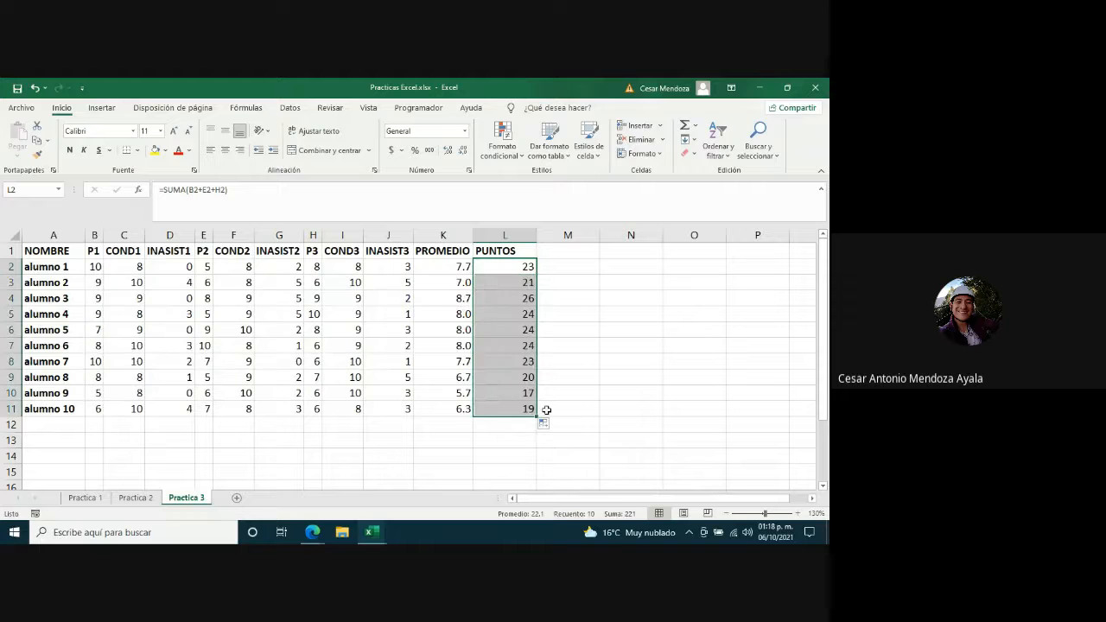
Check which cells the PUNTOS formula in L2 adds and fill it down to L11 again
{"action": "left_click", "coordinate": [558, 268]}
{"action": "left_click", "coordinate": [527, 267]}
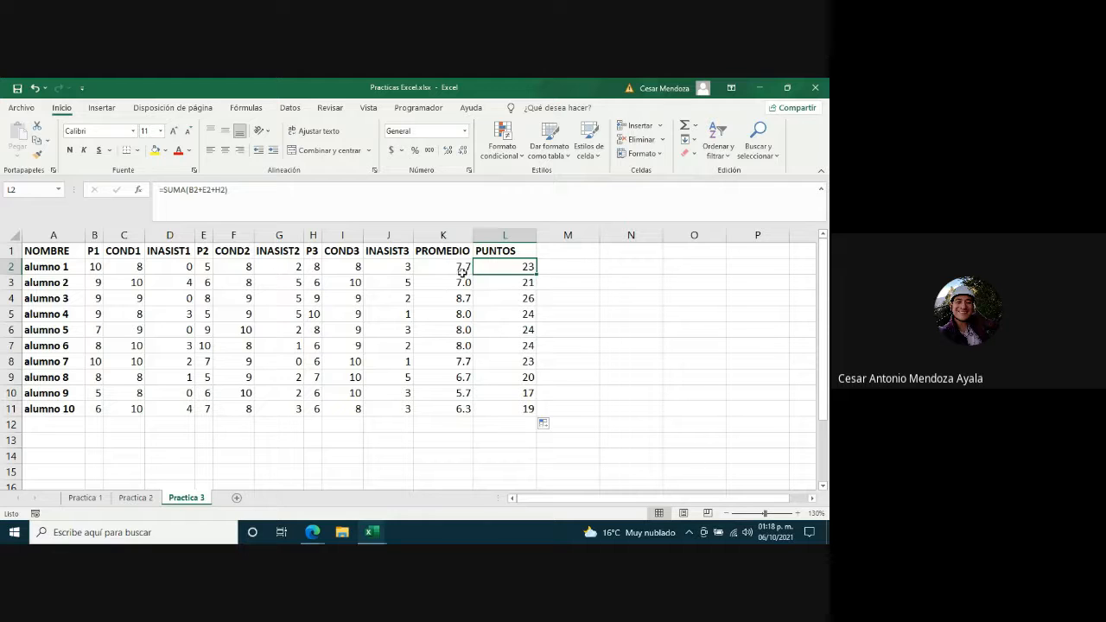
{"action": "double_click", "coordinate": [517, 267]}
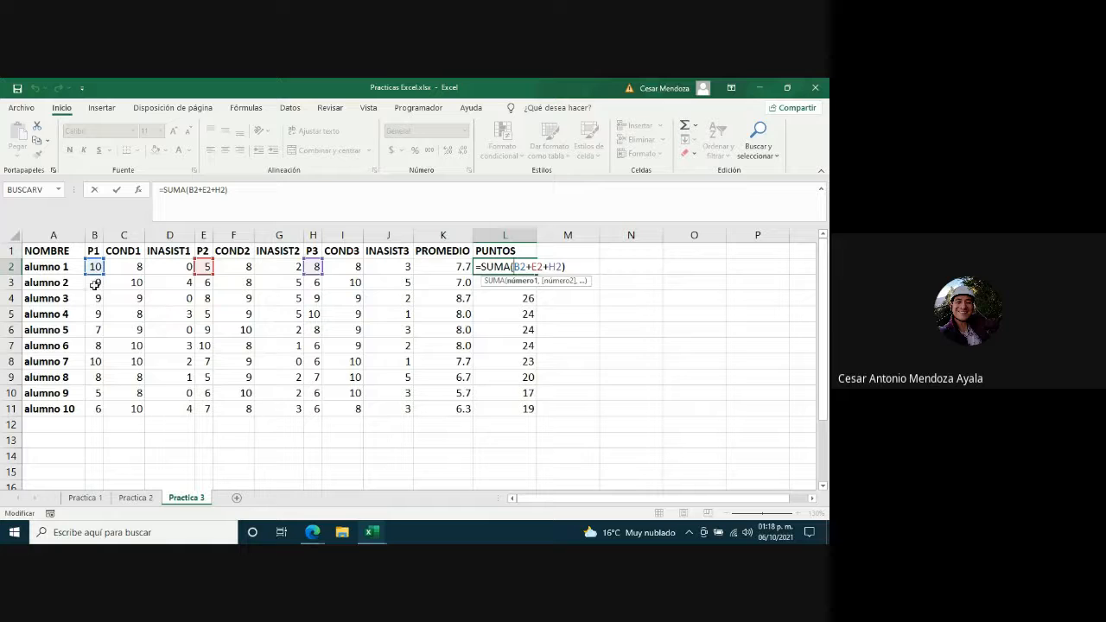
{"action": "key", "text": "Return"}
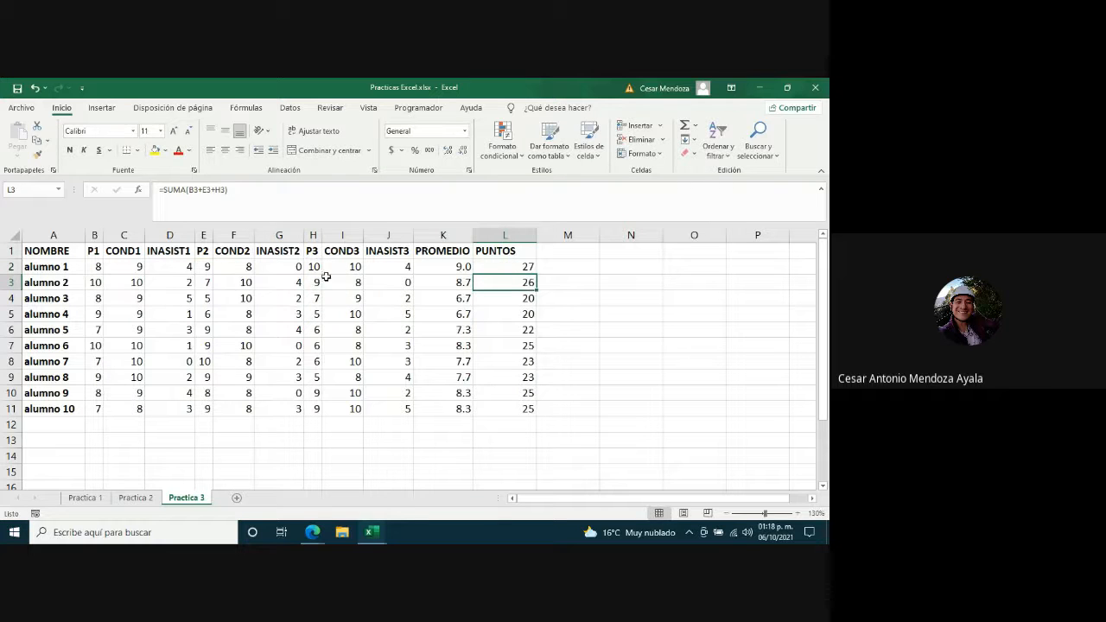
{"action": "left_click", "coordinate": [475, 268]}
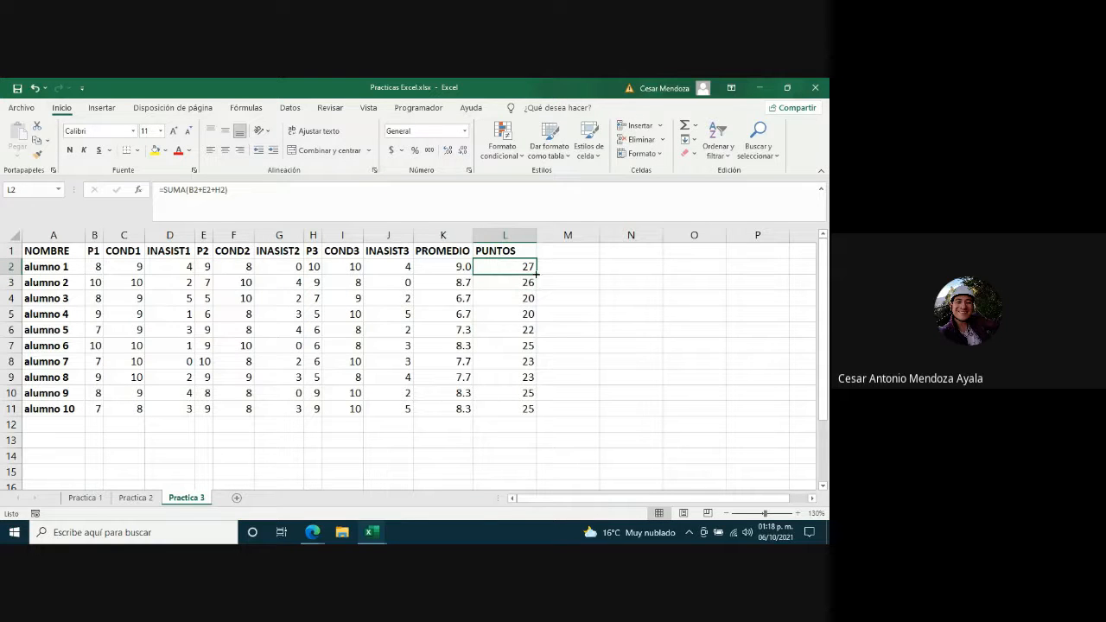
{"action": "left_click_drag", "start_coordinate": [536, 273], "coordinate": [539, 420]}
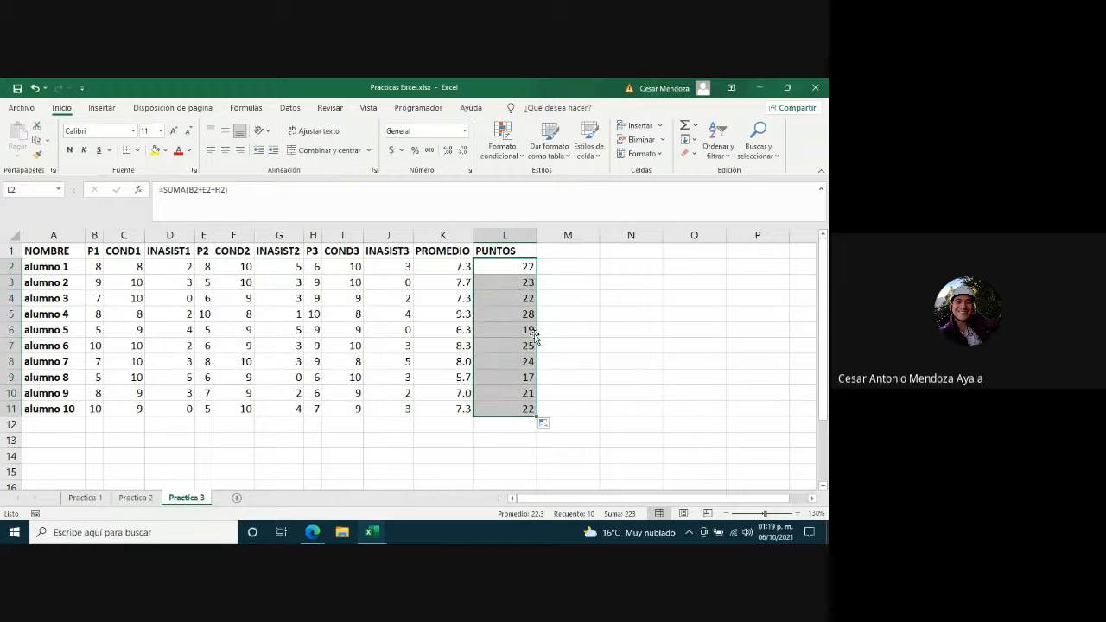
Examine which grade cells the PUNTOS formulas of alumno 1 in L2 and alumno 5 in L6 add up
{"action": "left_click", "coordinate": [522, 265]}
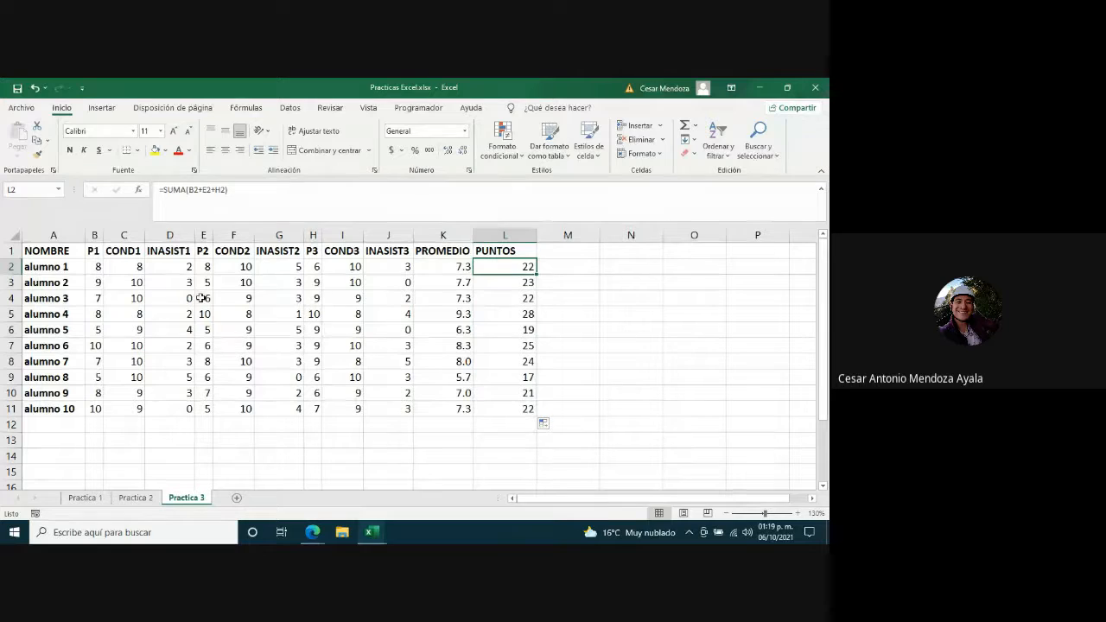
{"action": "double_click", "coordinate": [516, 266]}
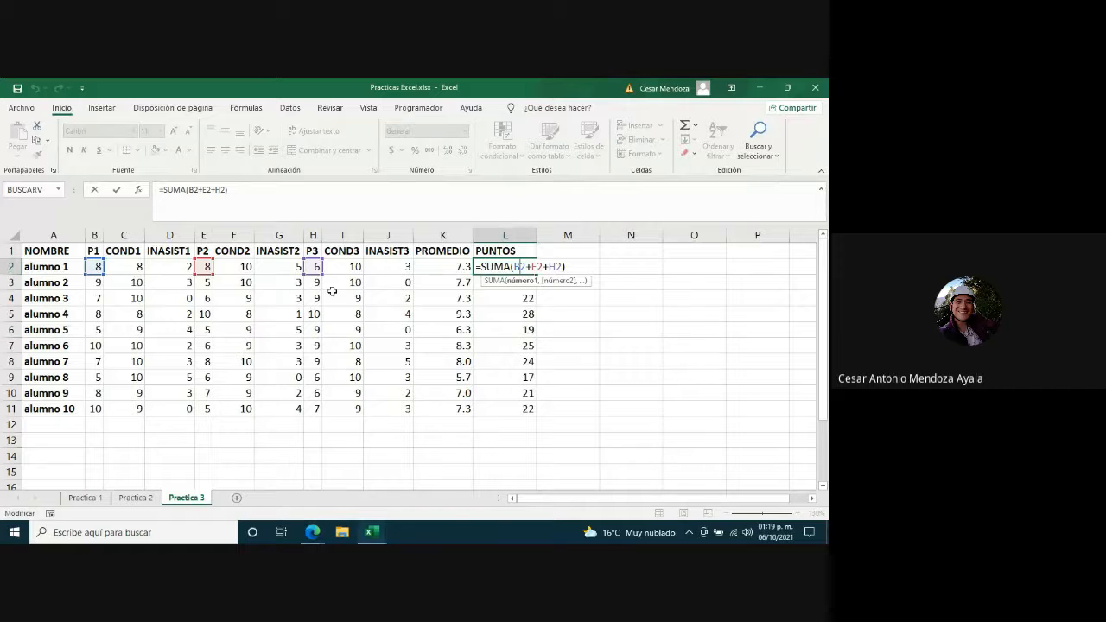
{"action": "key", "text": "Return"}
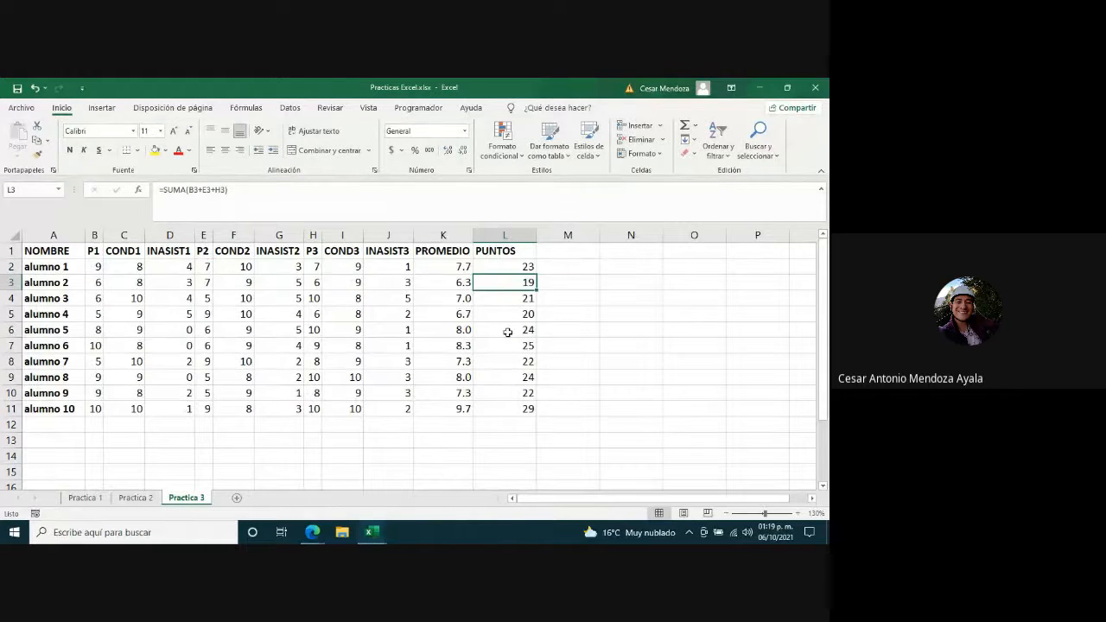
{"action": "left_click", "coordinate": [508, 332]}
{"action": "double_click", "coordinate": [510, 330]}
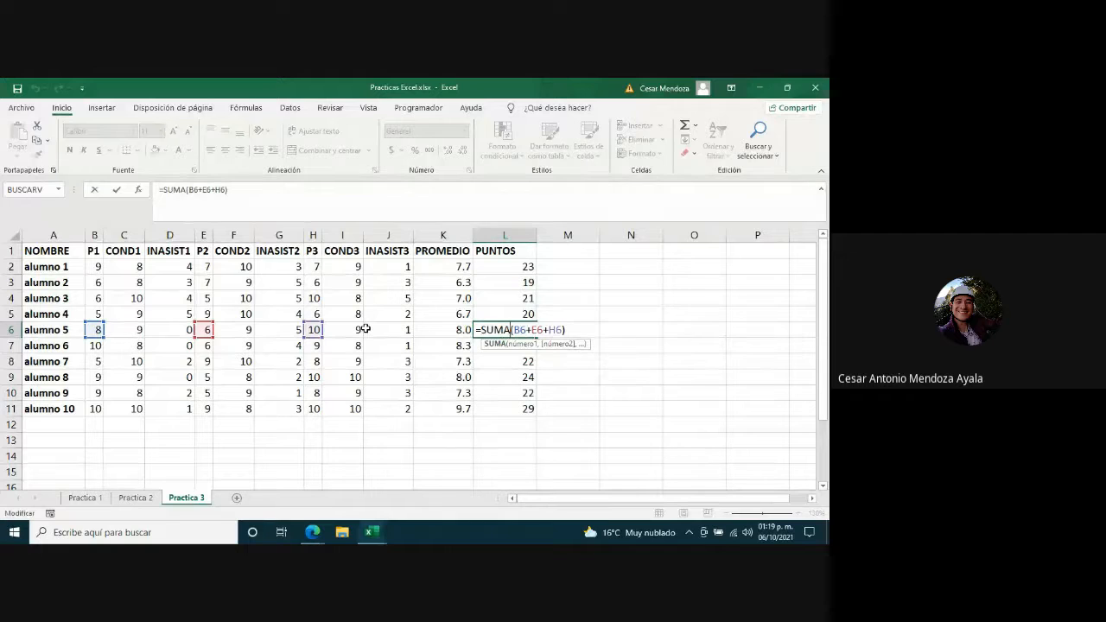
{"action": "key", "text": "Return"}
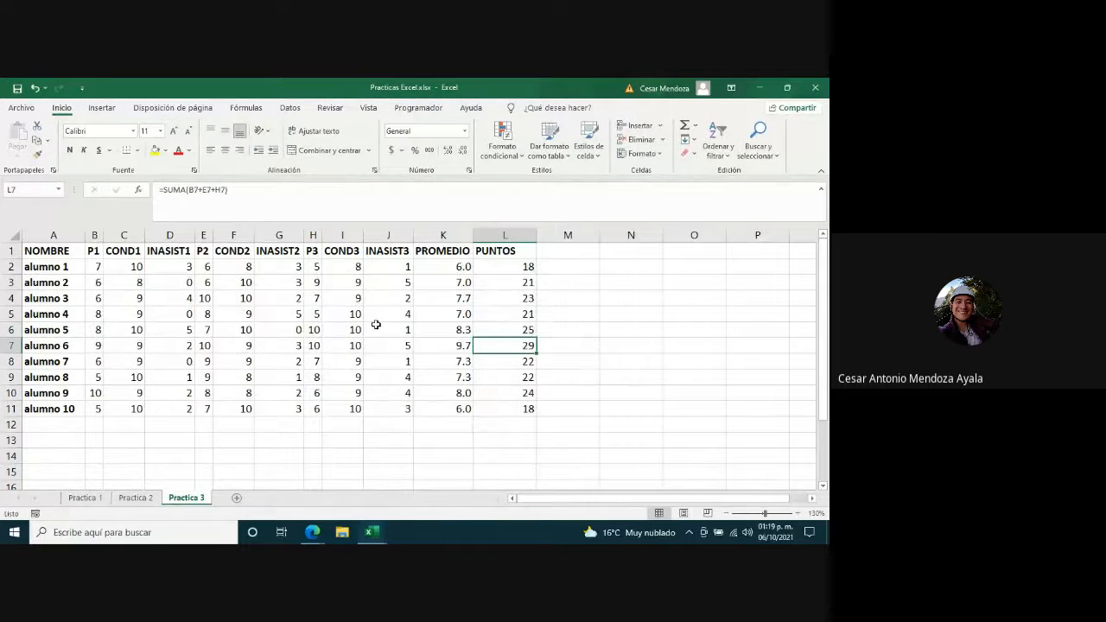
{"action": "left_click", "coordinate": [516, 279]}
{"action": "left_click", "coordinate": [511, 267]}
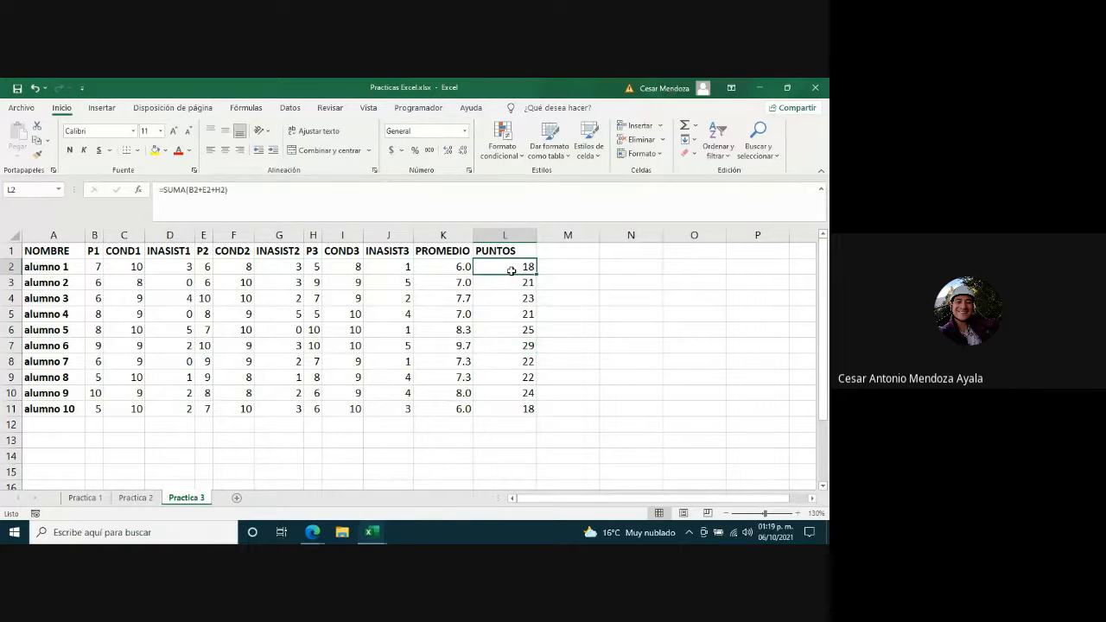
{"action": "left_click", "coordinate": [259, 197]}
{"action": "left_click_drag", "start_coordinate": [258, 197], "coordinate": [157, 191]}
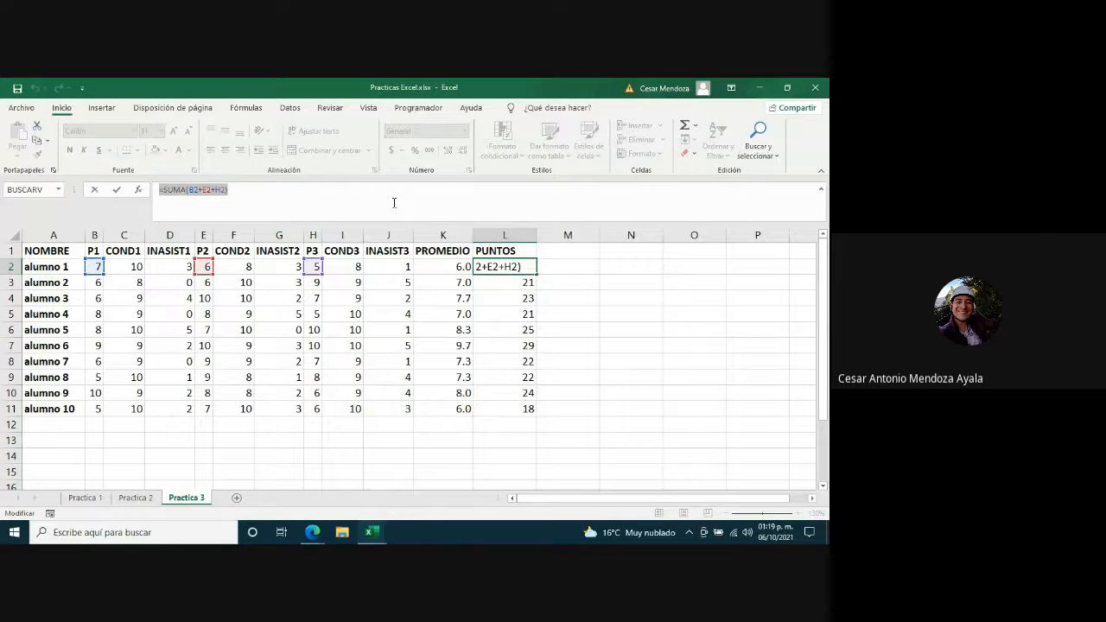
{"action": "key", "text": "Return"}
{"action": "key", "text": "Up"}
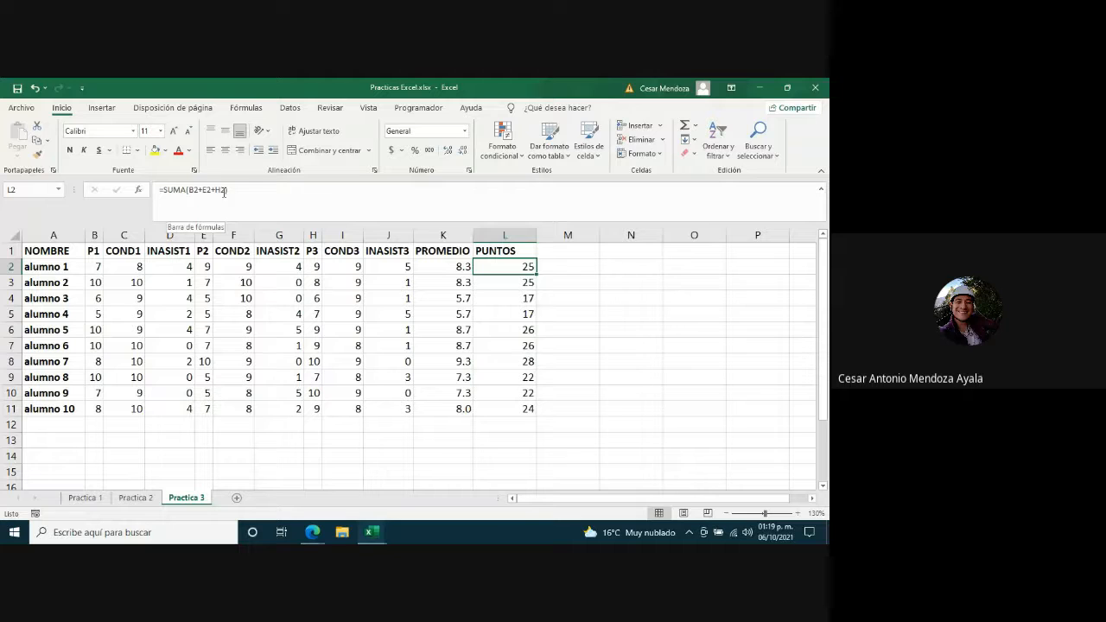
Compare the row references of the PUNTOS formulas in L3, L4 and L5, and refill the L2 formula down to L11
{"action": "left_click", "coordinate": [508, 284]}
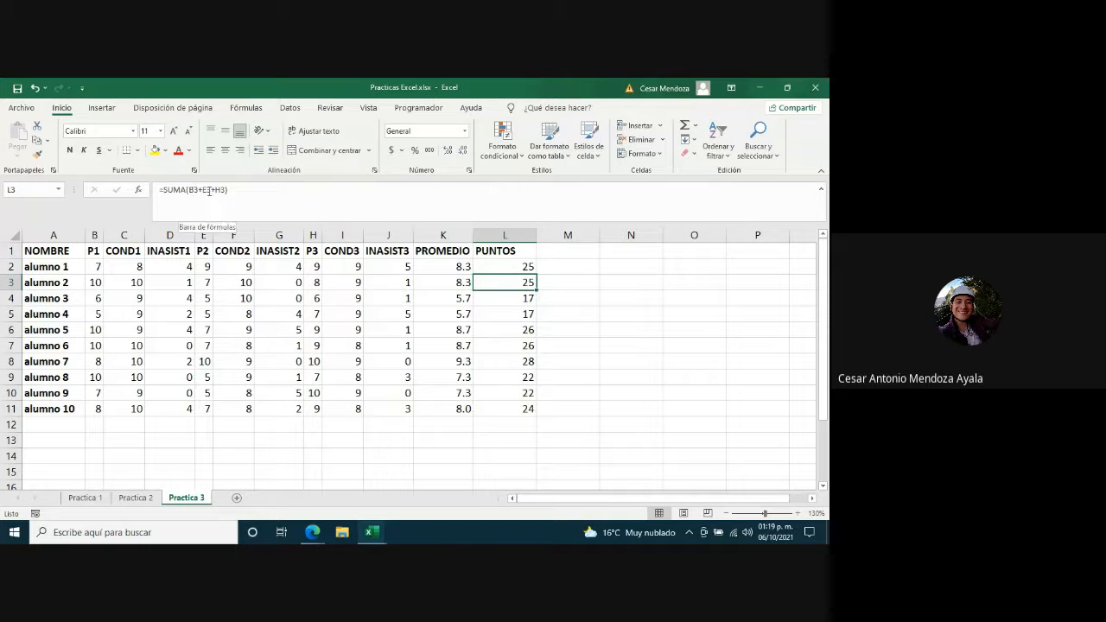
{"action": "left_click", "coordinate": [524, 296]}
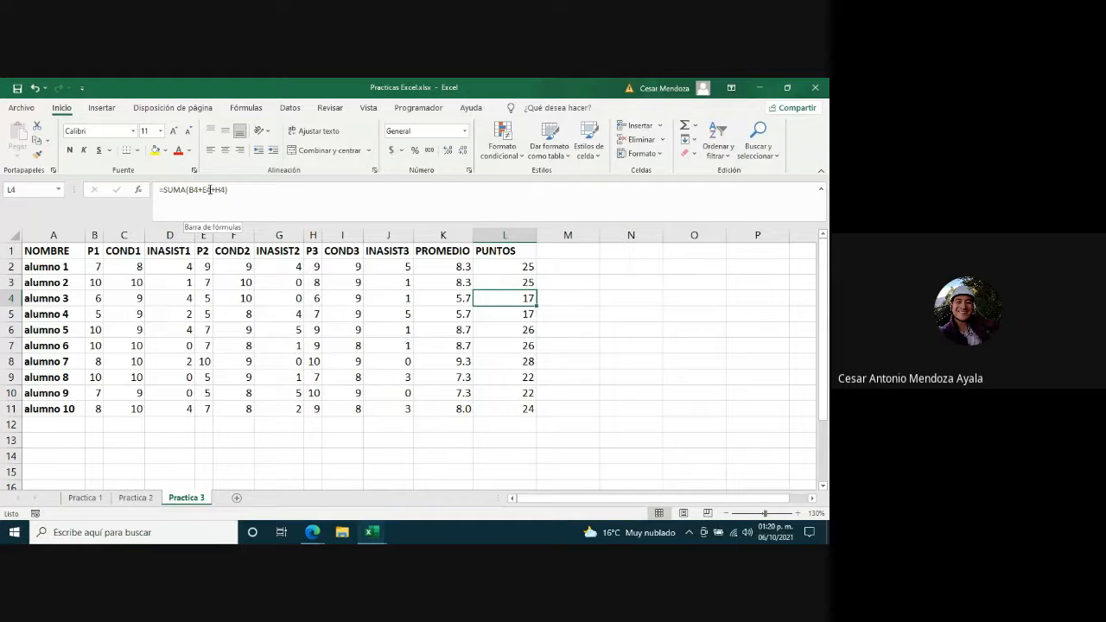
{"action": "left_click", "coordinate": [498, 315]}
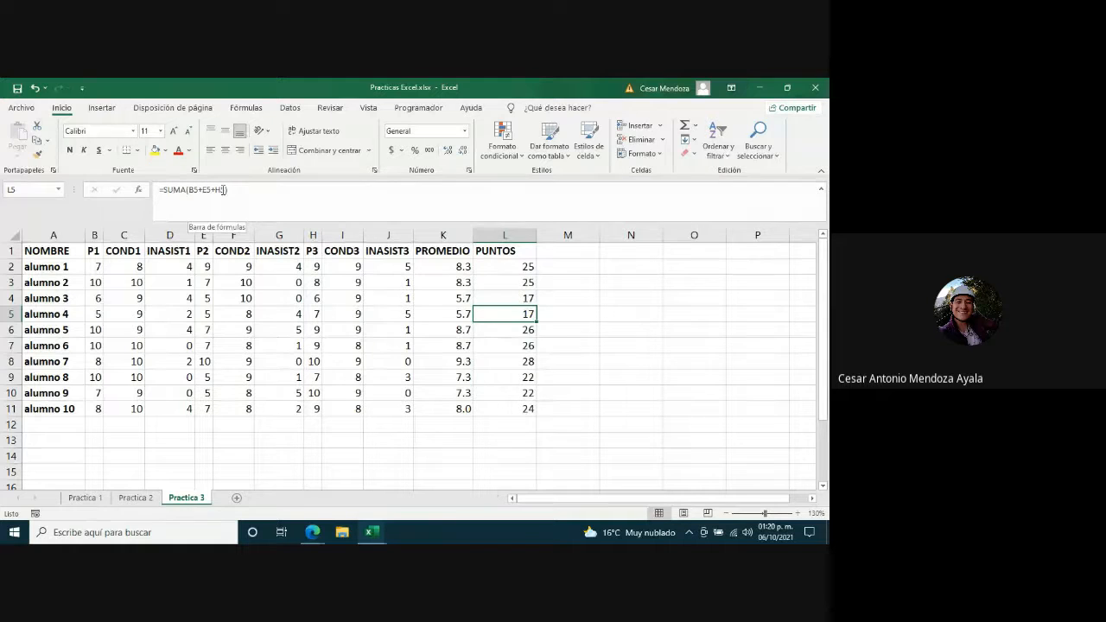
{"action": "left_click", "coordinate": [516, 270]}
{"action": "left_click_drag", "start_coordinate": [535, 274], "coordinate": [532, 411]}
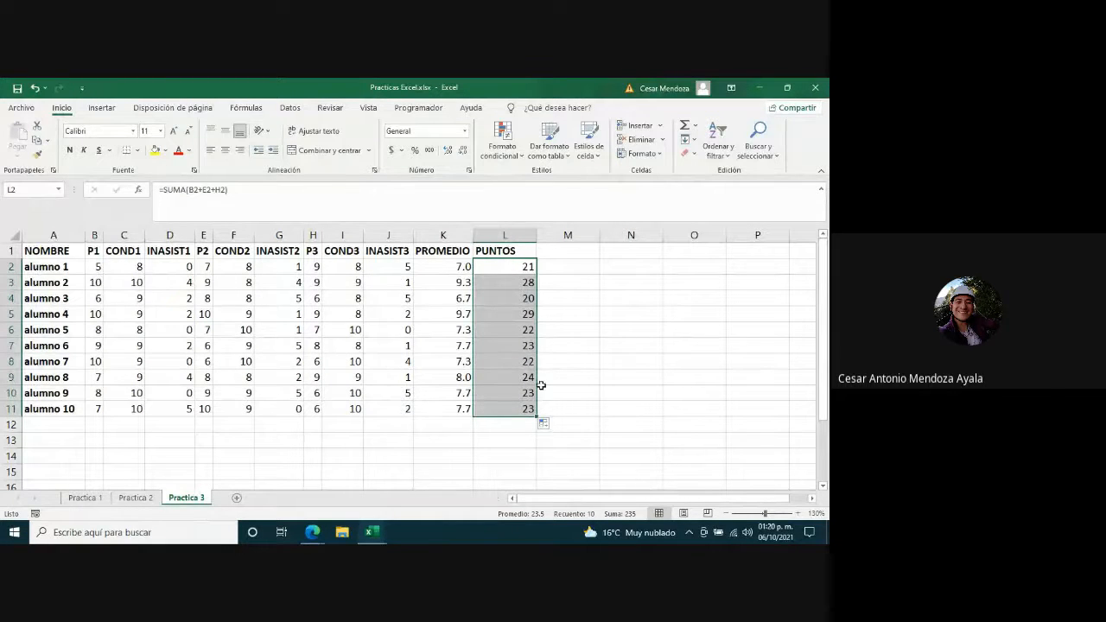
Examine the cell references of the PUNTOS formulas from alumno 1 in L2 down to alumno 8 in L9
{"action": "left_click", "coordinate": [510, 268]}
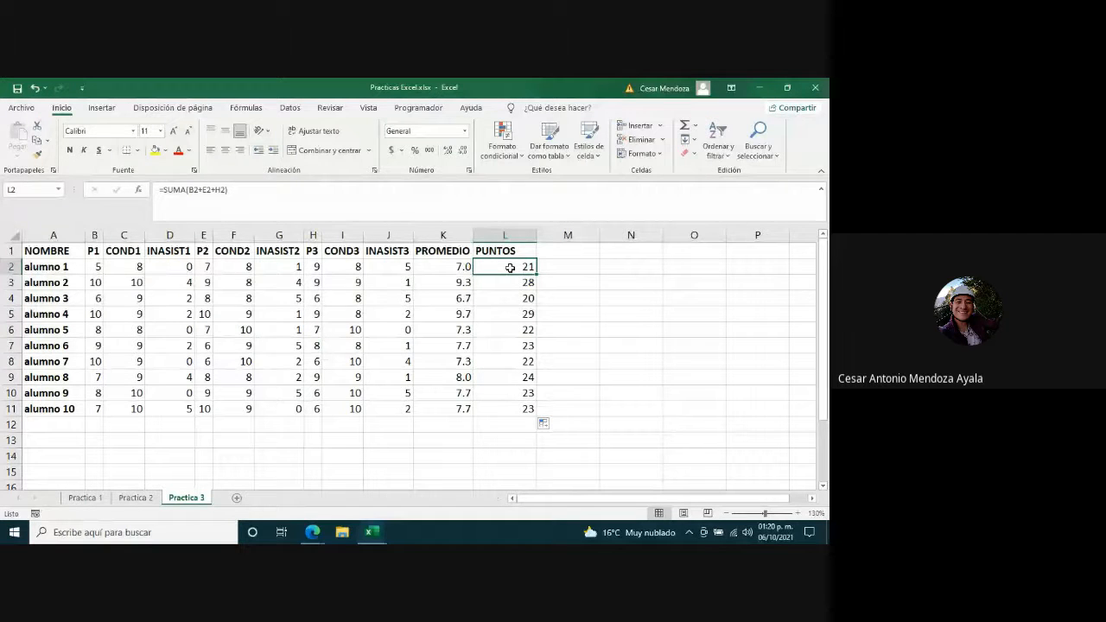
{"action": "key", "text": "Down"}
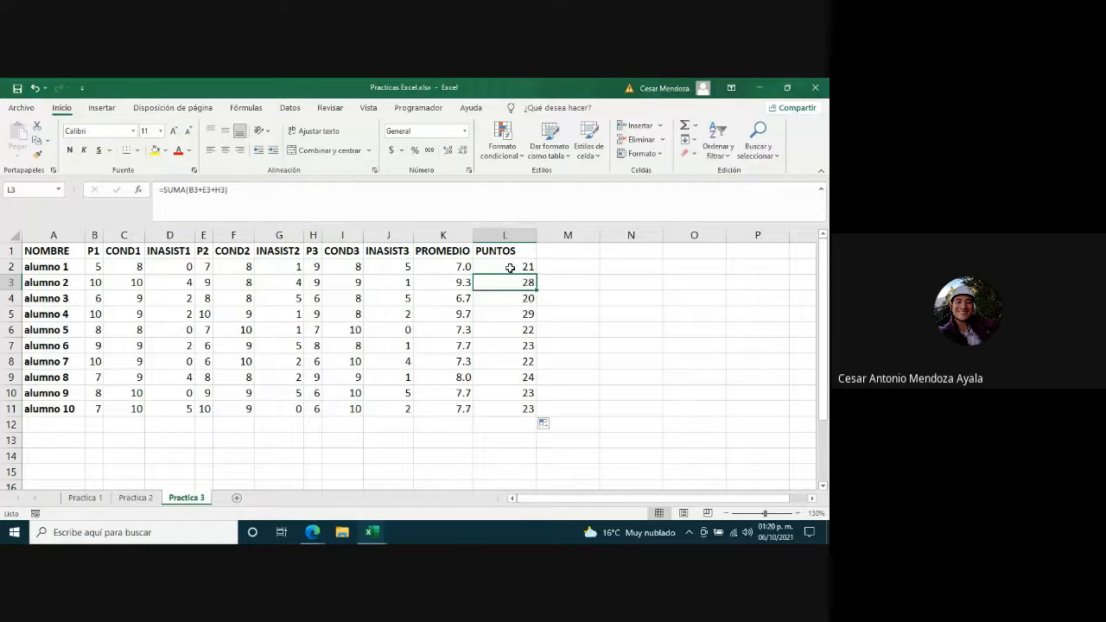
{"action": "key", "text": "Down"}
{"action": "left_click", "coordinate": [224, 190]}
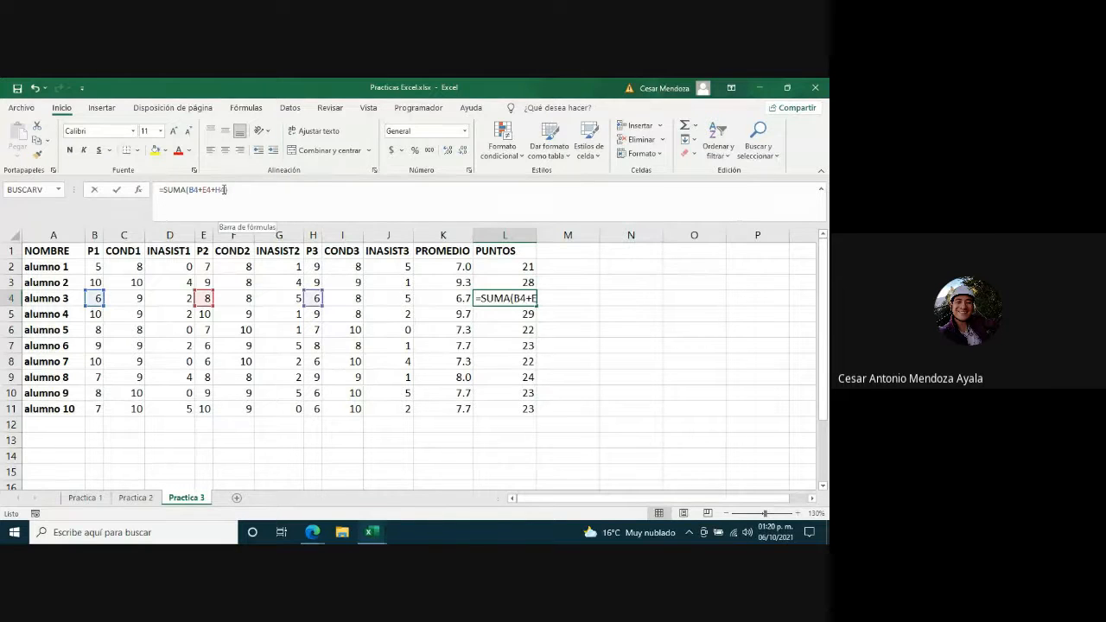
{"action": "key", "text": "Return"}
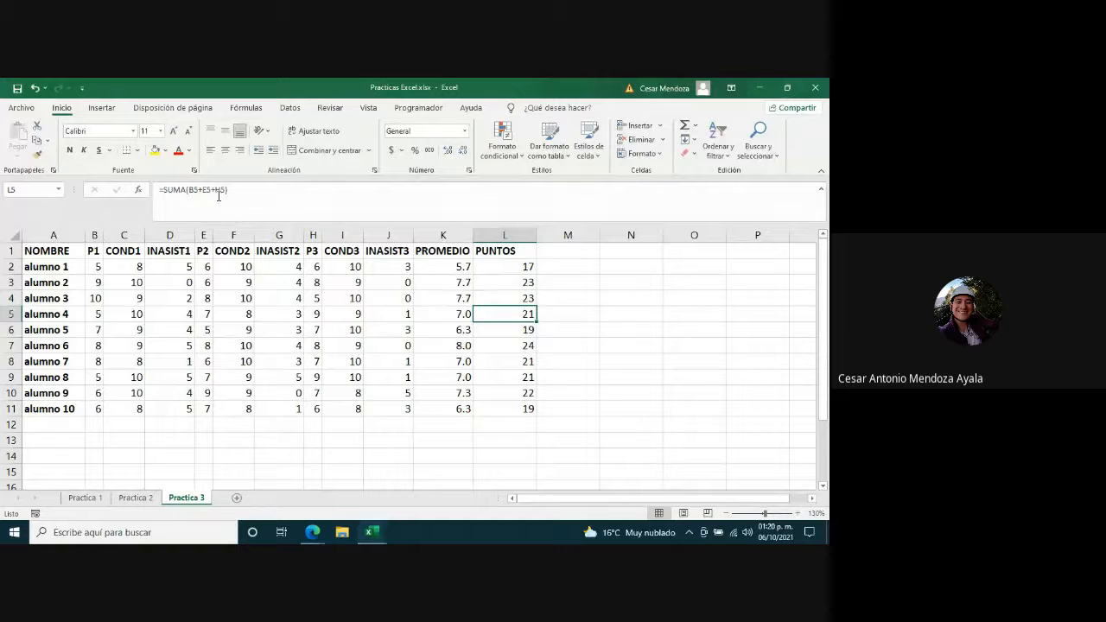
{"action": "left_click", "coordinate": [513, 334]}
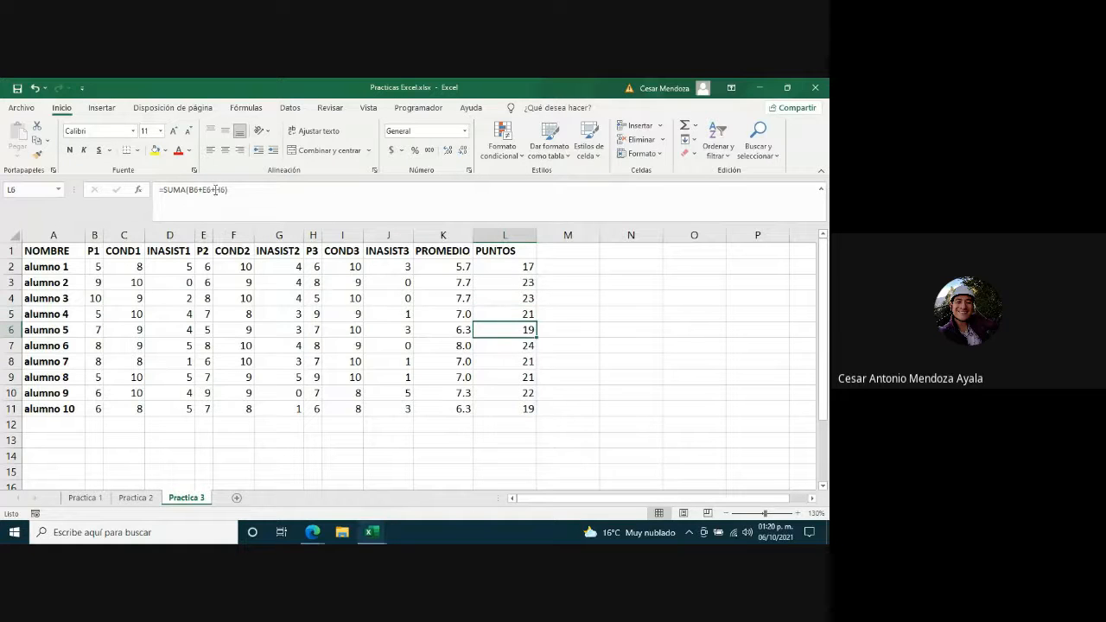
{"action": "left_click", "coordinate": [497, 359]}
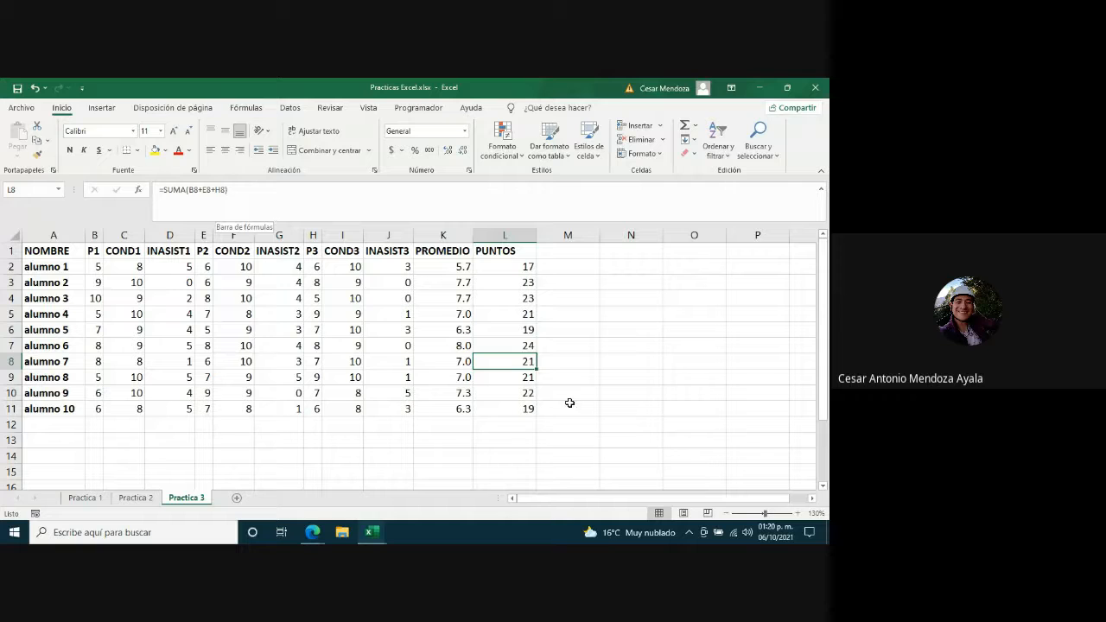
{"action": "left_click", "coordinate": [526, 380]}
{"action": "left_click_drag", "start_coordinate": [504, 389], "coordinate": [233, 252]}
{"action": "left_click", "coordinate": [625, 399]}
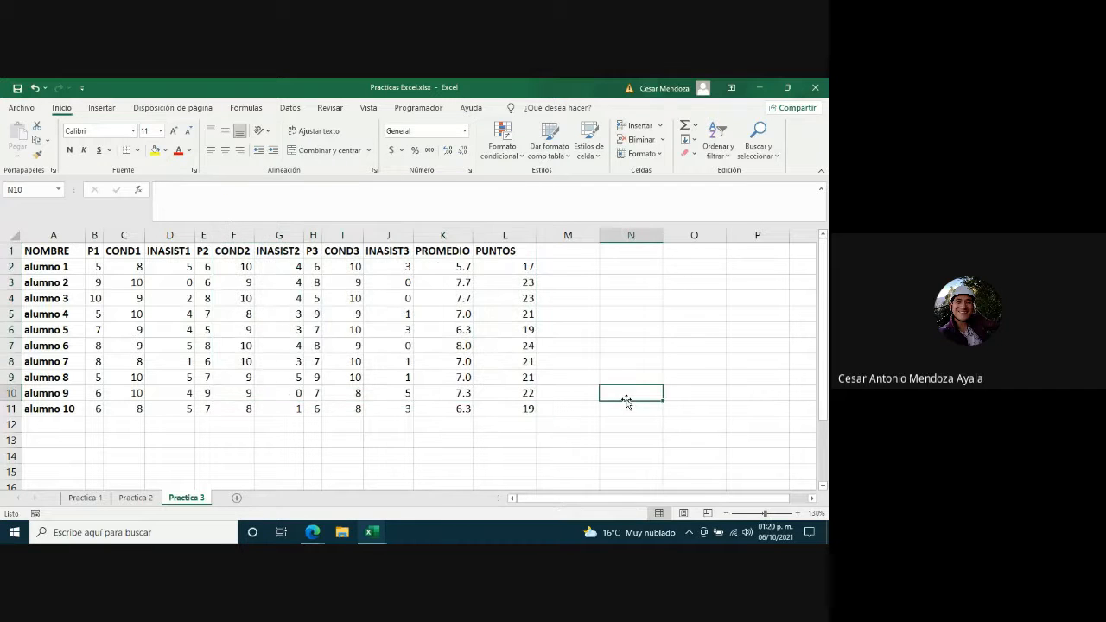
Refill the PUNTOS formula from L2 down to L11 and review the formulas in L2 through L6
{"action": "left_click", "coordinate": [515, 268]}
{"action": "left_click_drag", "start_coordinate": [536, 274], "coordinate": [536, 412]}
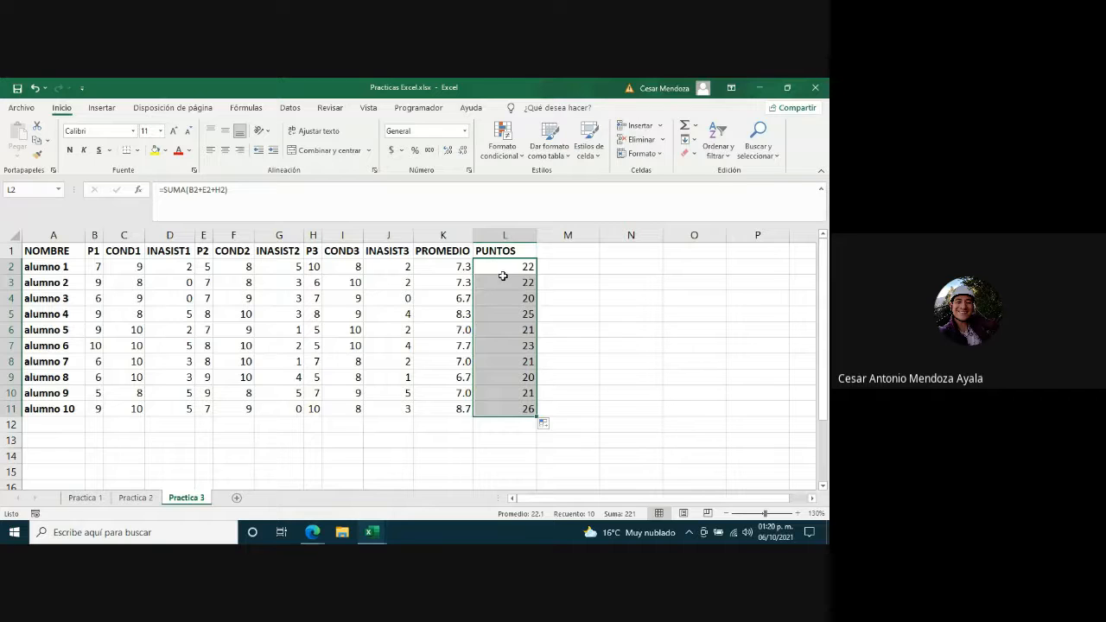
{"action": "left_click", "coordinate": [515, 267]}
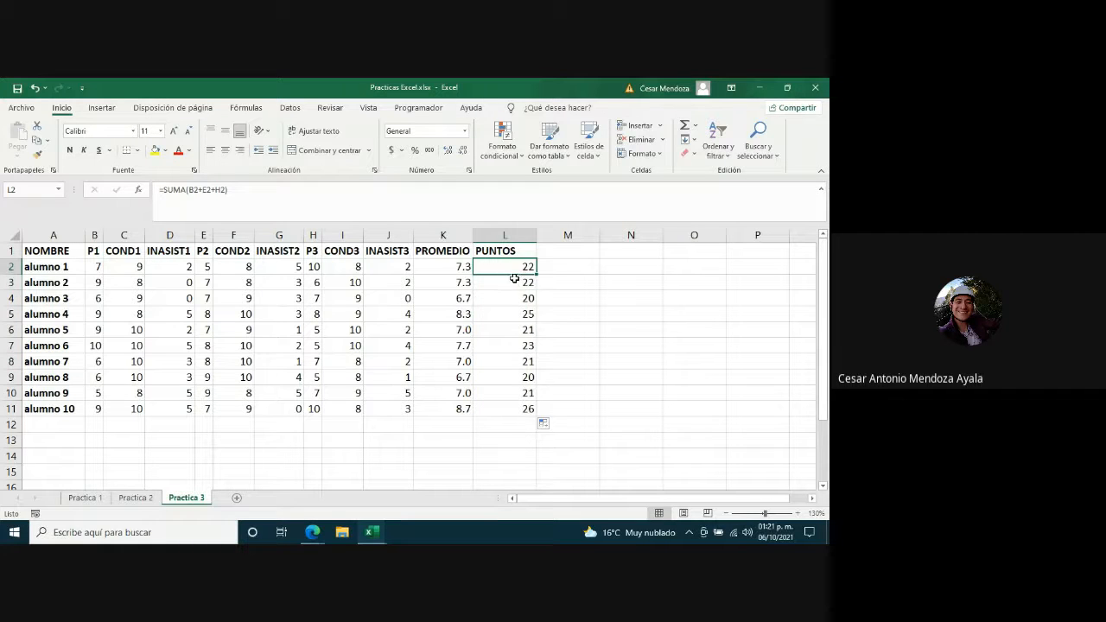
{"action": "left_click", "coordinate": [514, 282]}
{"action": "left_click", "coordinate": [512, 295]}
{"action": "left_click", "coordinate": [513, 313]}
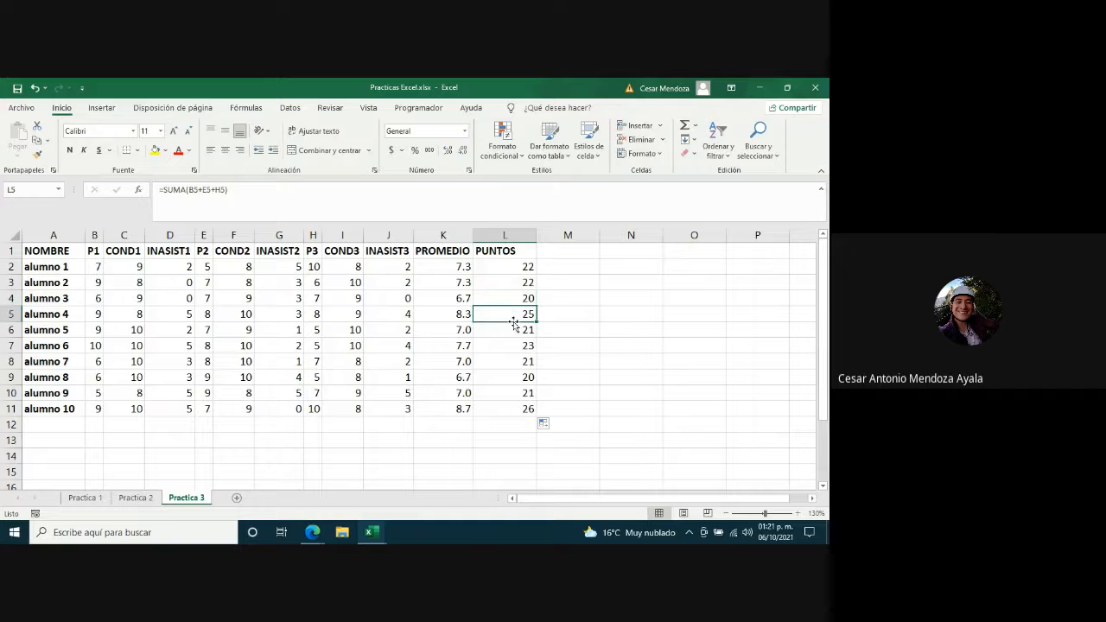
{"action": "left_click", "coordinate": [513, 329]}
Create a new conditional formatting rule for L7 with an icon set using the uncircled cross, exclamation mark and check mark
{"action": "left_click", "coordinate": [516, 345]}
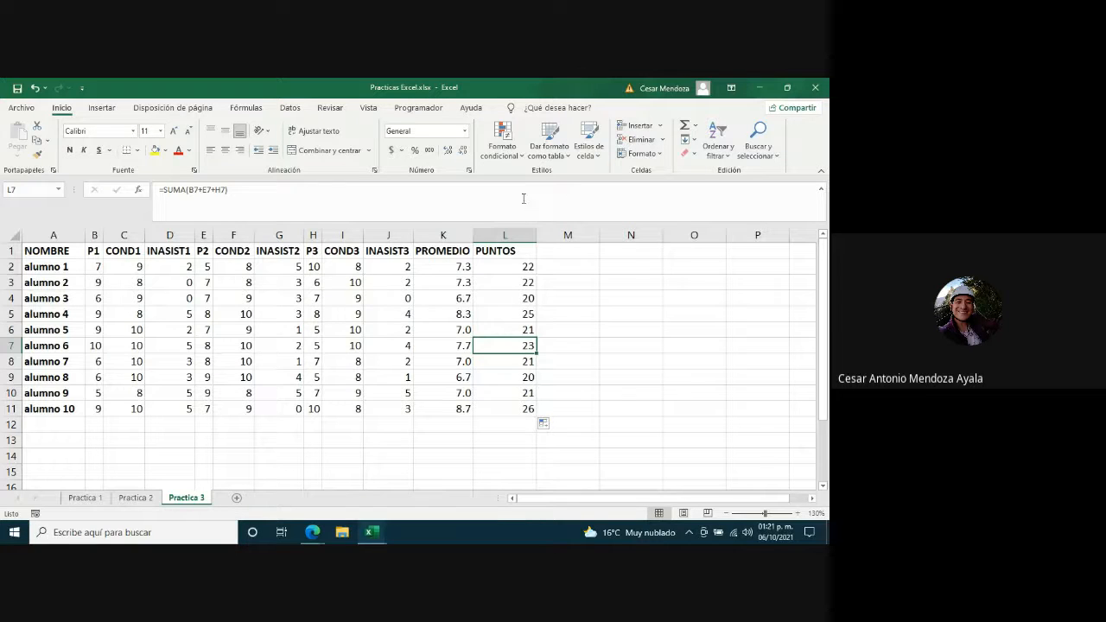
{"action": "left_click", "coordinate": [501, 154]}
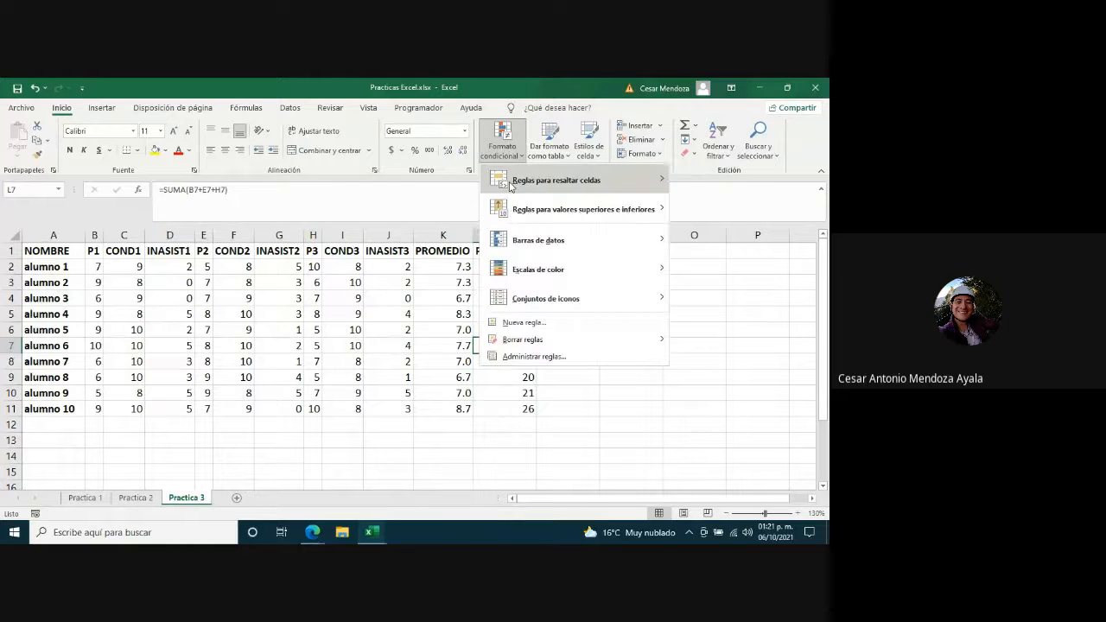
{"action": "left_click", "coordinate": [529, 322]}
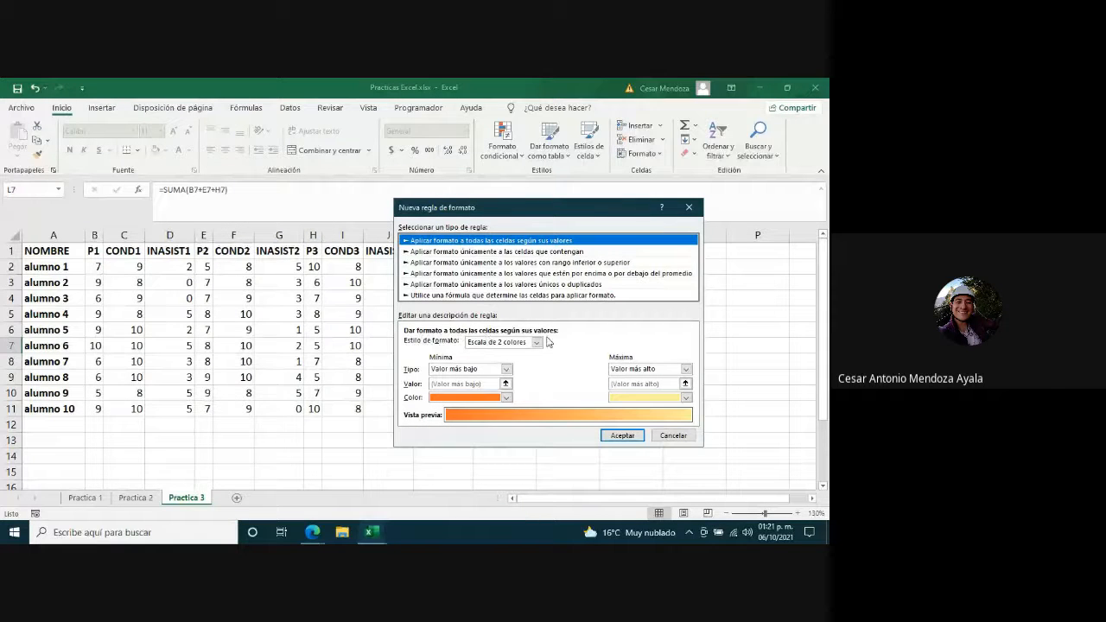
{"action": "left_click", "coordinate": [536, 342]}
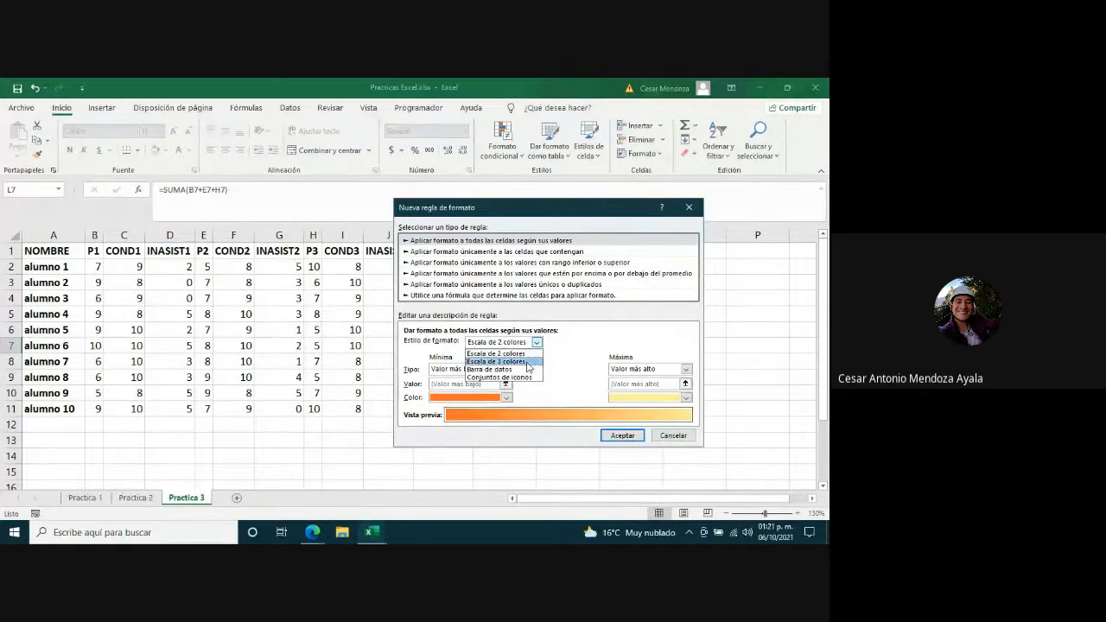
{"action": "left_click", "coordinate": [495, 361]}
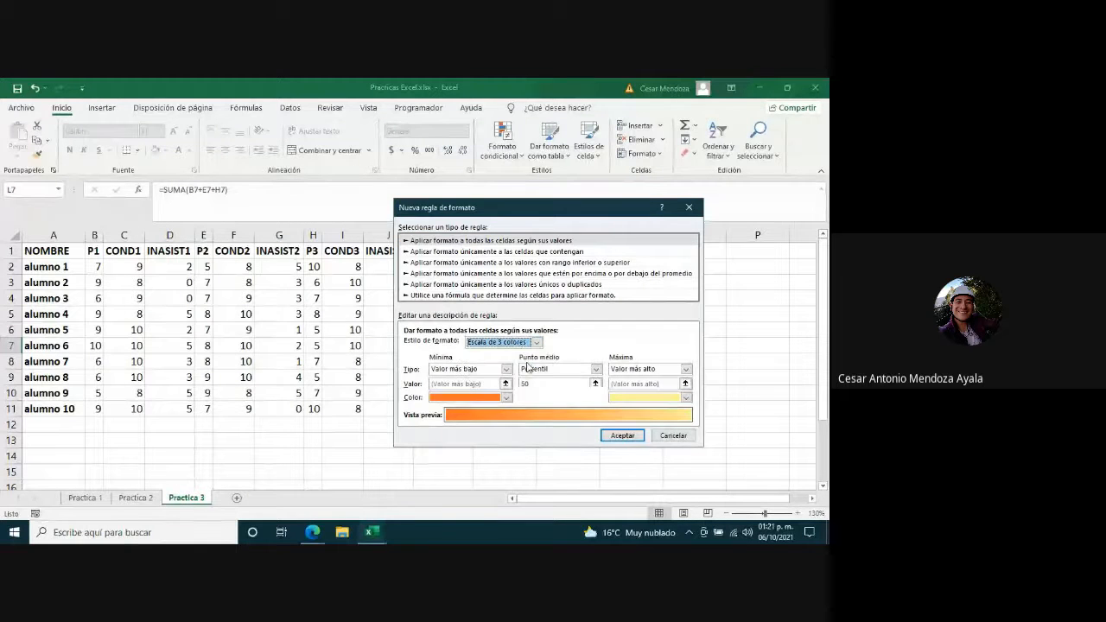
{"action": "left_click", "coordinate": [536, 343]}
{"action": "left_click", "coordinate": [528, 379]}
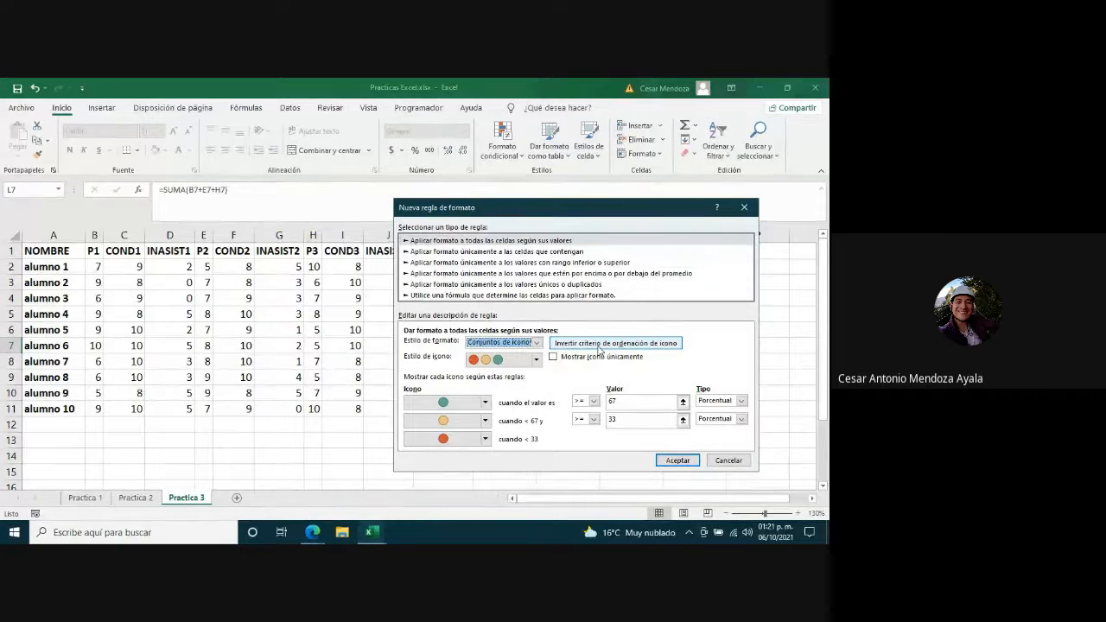
{"action": "left_click", "coordinate": [536, 359]}
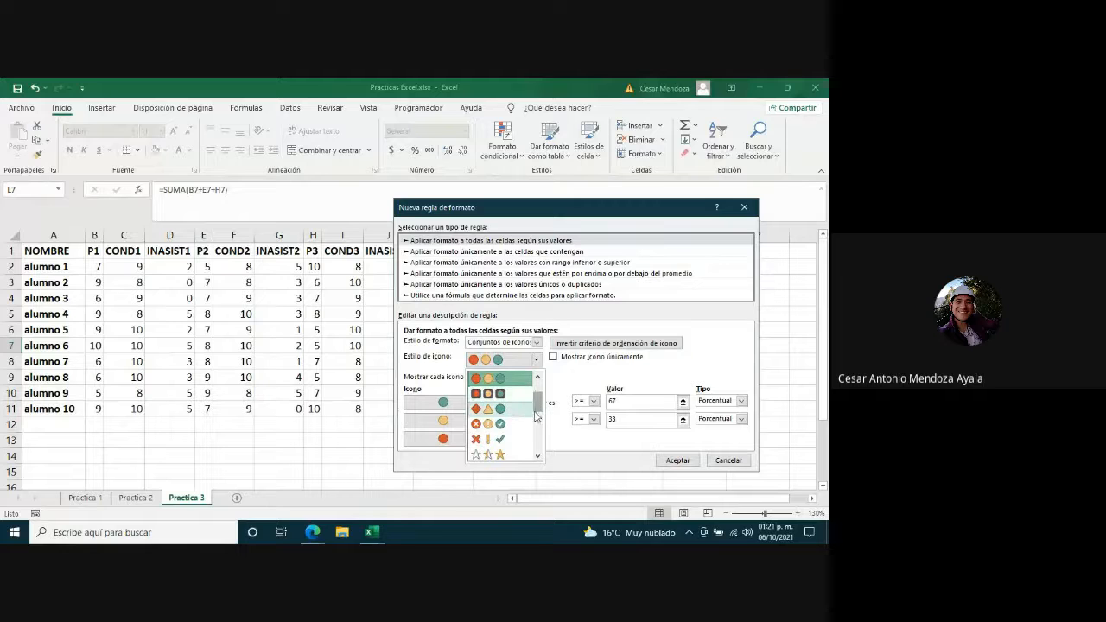
{"action": "left_click_drag", "start_coordinate": [539, 406], "coordinate": [540, 412]}
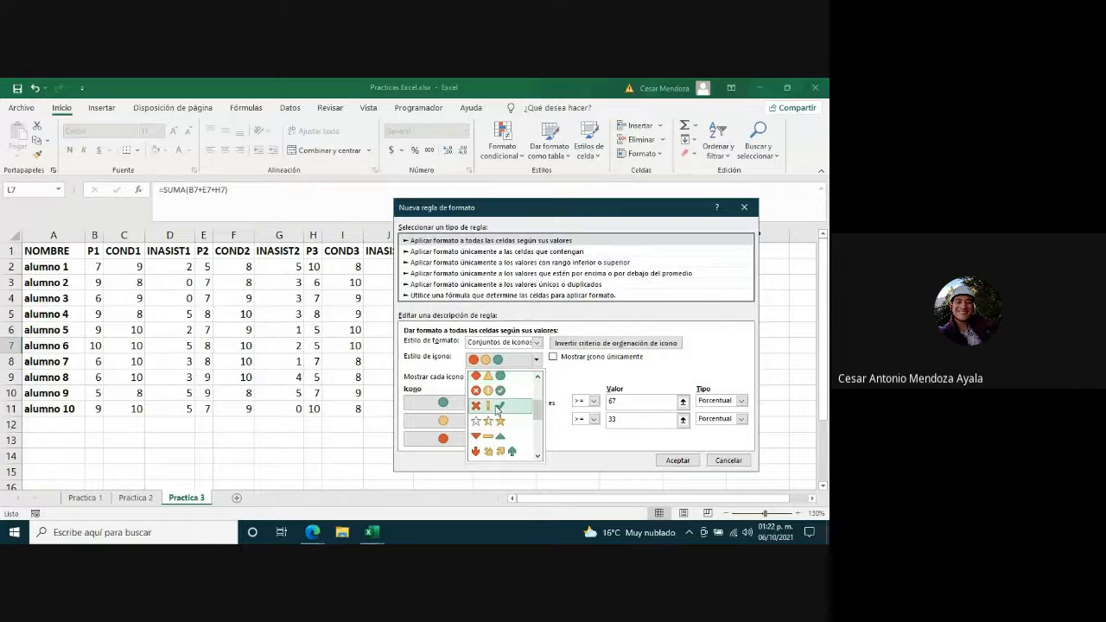
{"action": "left_click", "coordinate": [488, 405]}
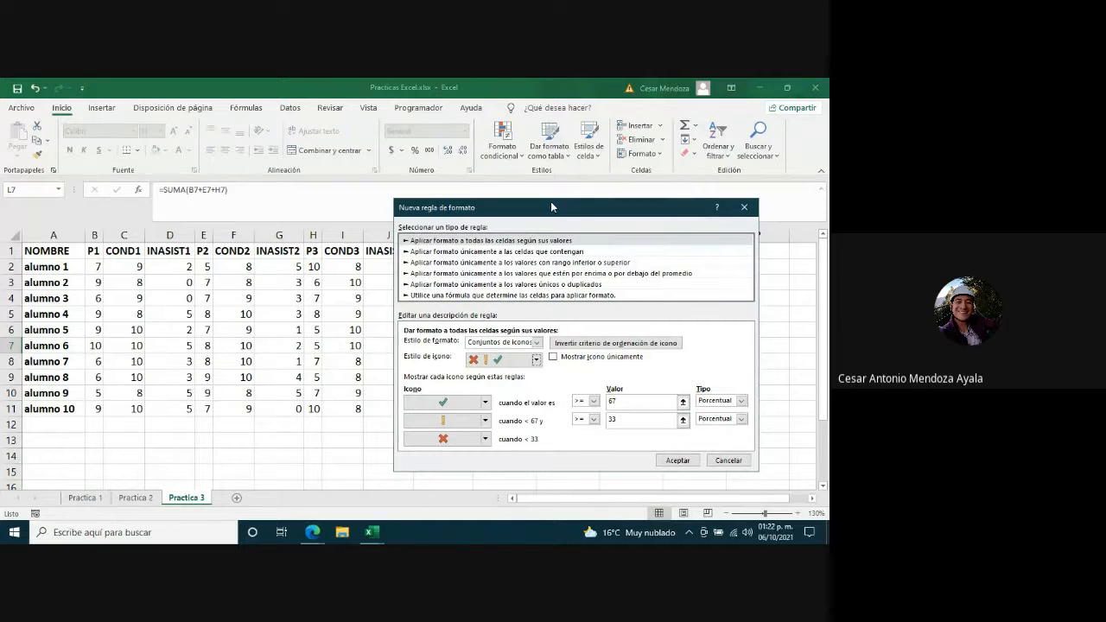
Change the value type of both icon thresholds in the new rule to Número
{"action": "left_click_drag", "start_coordinate": [551, 204], "coordinate": [255, 173]}
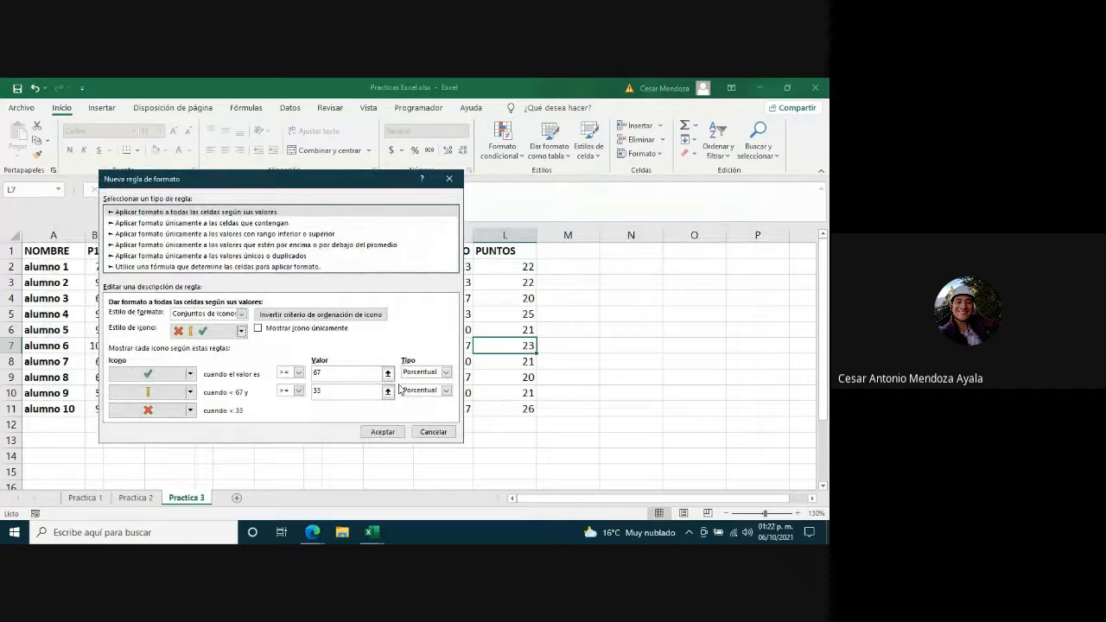
{"action": "left_click_drag", "start_coordinate": [345, 369], "coordinate": [303, 371]}
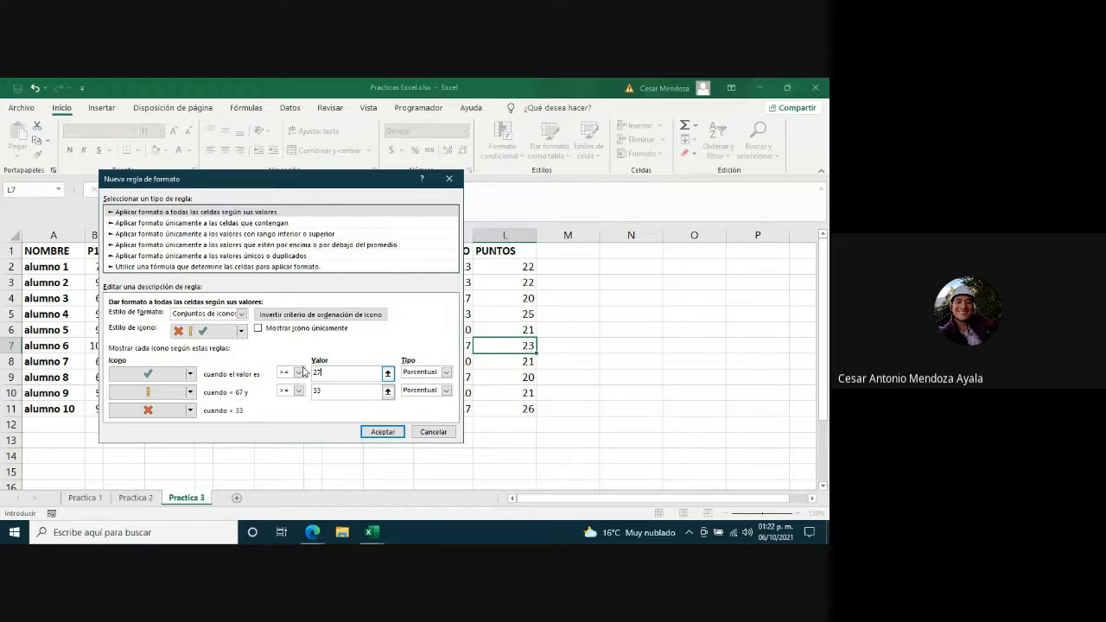
{"action": "left_click", "coordinate": [432, 373]}
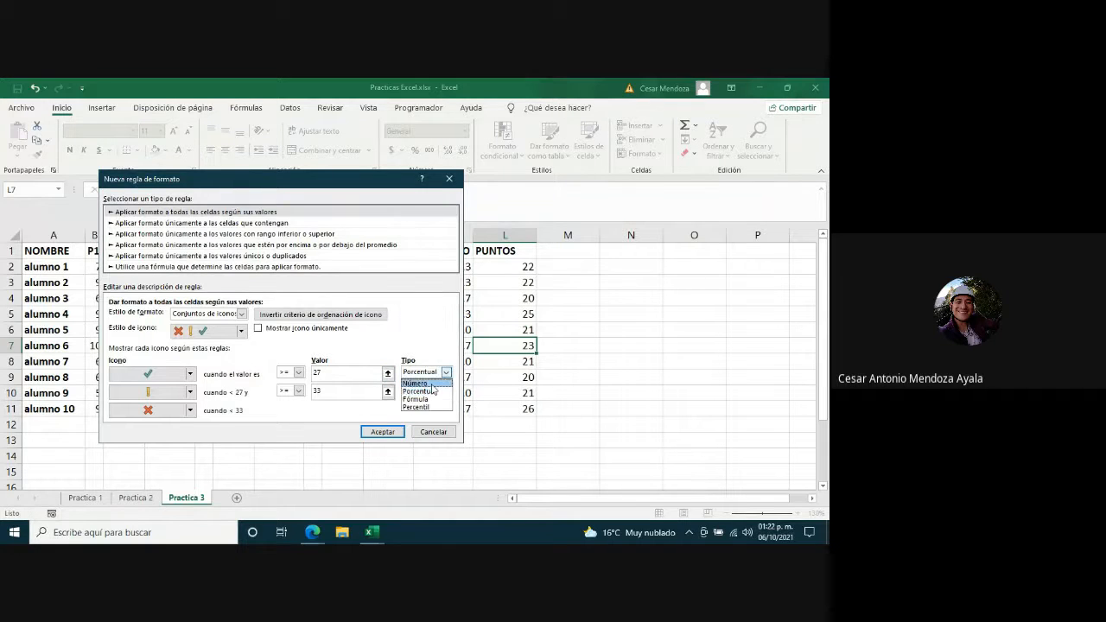
{"action": "left_click", "coordinate": [416, 382]}
{"action": "left_click", "coordinate": [432, 391]}
{"action": "left_click", "coordinate": [428, 400]}
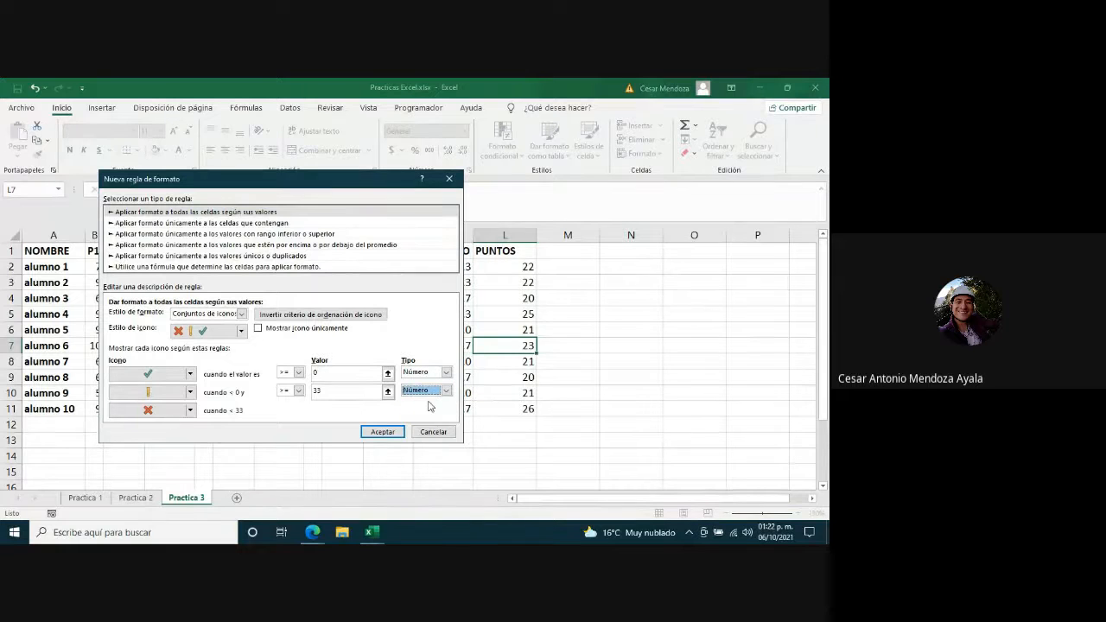
Set the check mark threshold to >= 27 and the exclamation mark threshold to >= 18, and apply the rule to L7
{"action": "double_click", "coordinate": [347, 372]}
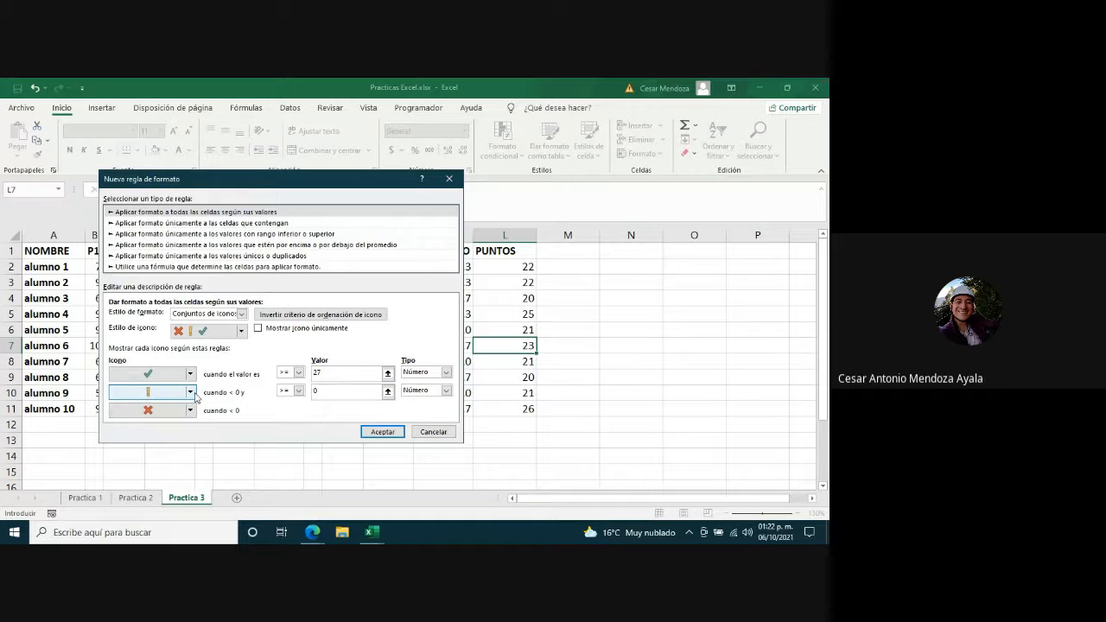
{"action": "left_click", "coordinate": [316, 391]}
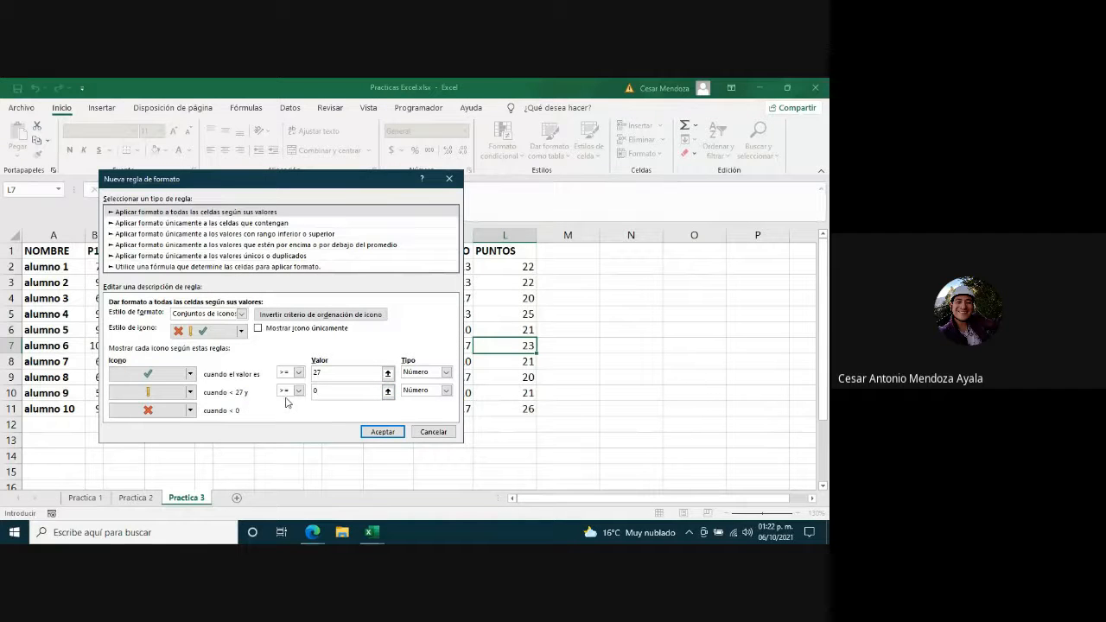
{"action": "type", "text": "18"}
{"action": "key", "text": "Tab"}
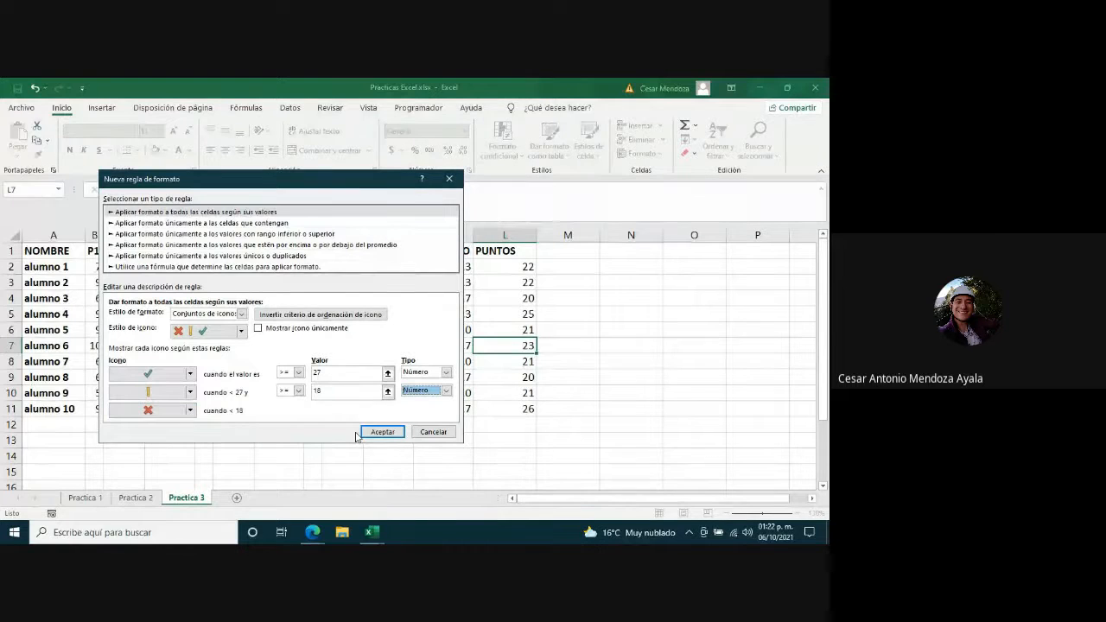
{"action": "left_click", "coordinate": [383, 432]}
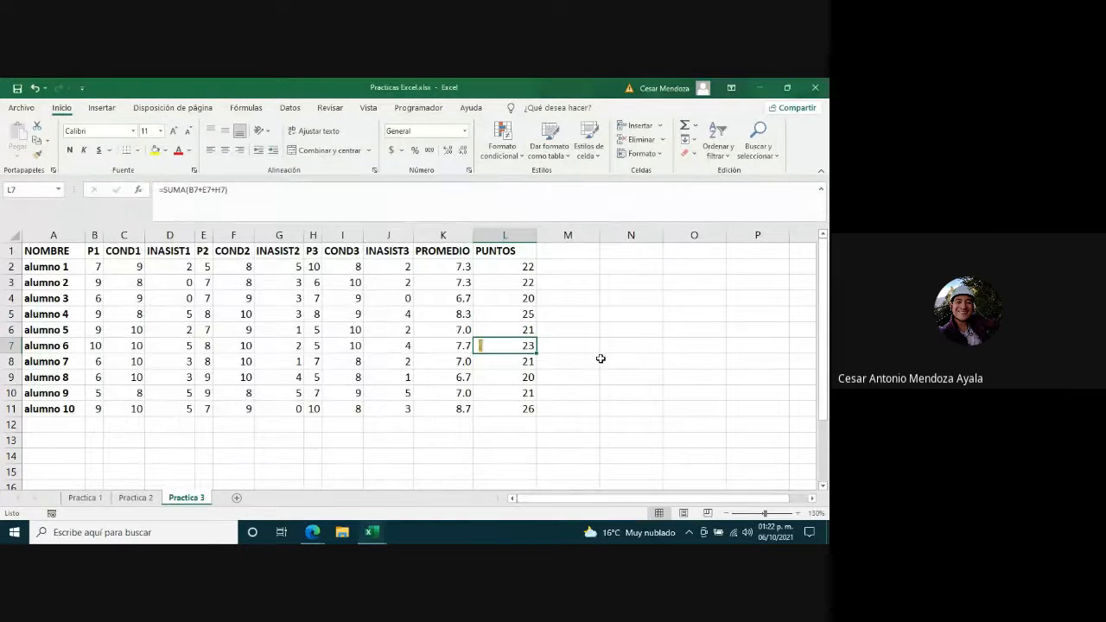
{"action": "left_click", "coordinate": [590, 359]}
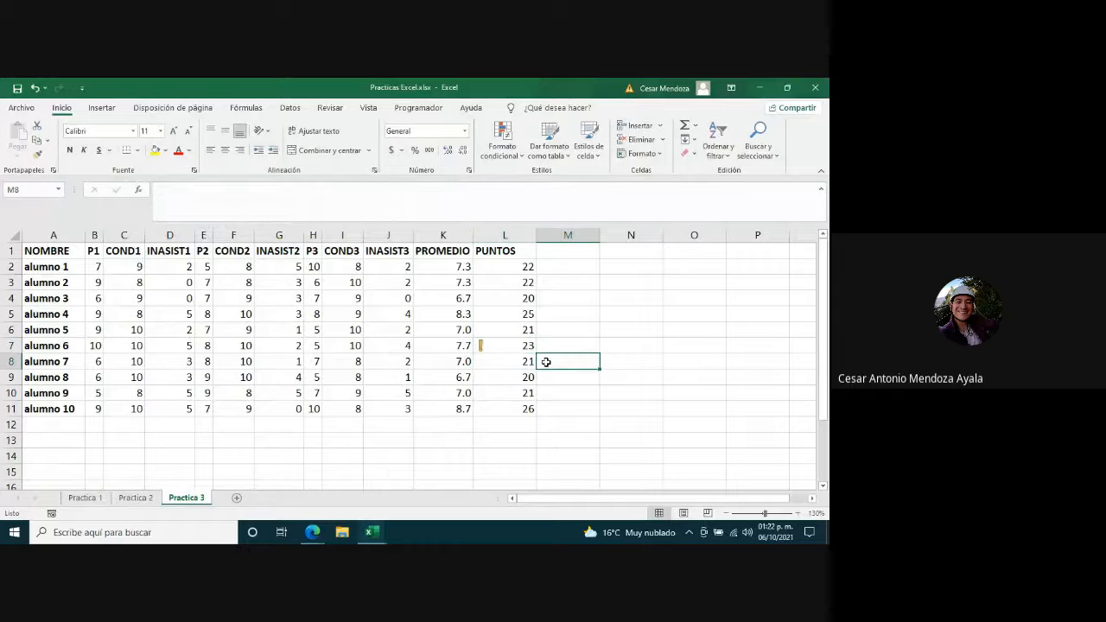
Fill the L7 formula and its icon rule across the rest of the PUNTOS column, from L2 to L11
{"action": "left_click", "coordinate": [501, 345]}
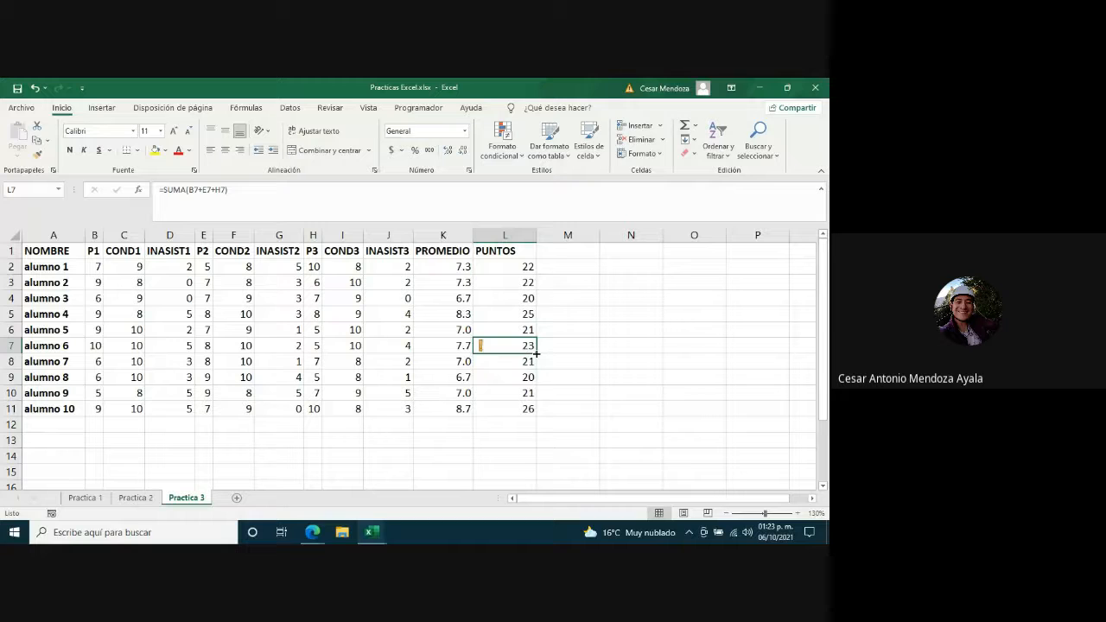
{"action": "left_click_drag", "start_coordinate": [537, 353], "coordinate": [536, 261]}
{"action": "left_click", "coordinate": [583, 296]}
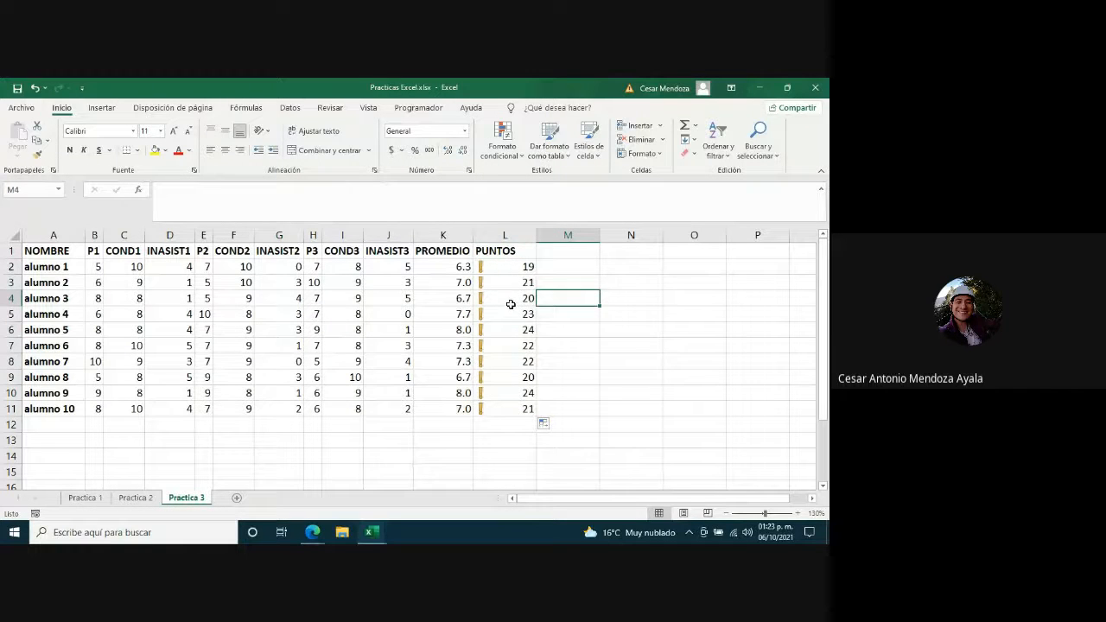
Examine the icons and formulas in the first PUNTOS cells, L2 through L4
{"action": "left_click", "coordinate": [509, 266]}
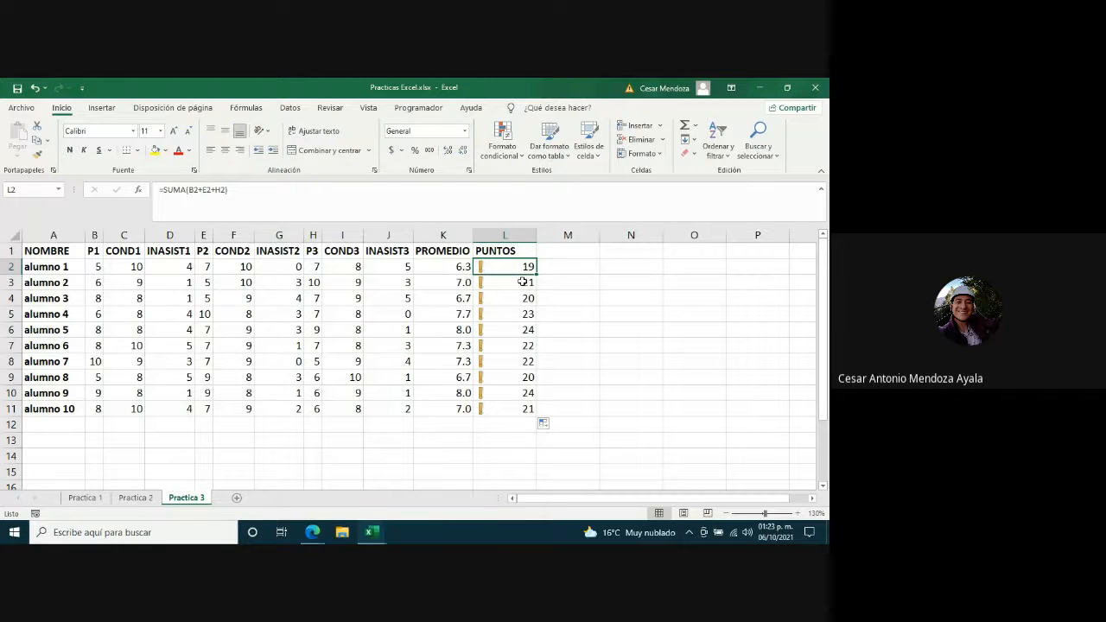
{"action": "key", "text": "Down"}
{"action": "key", "text": "Down"}
{"action": "key", "text": "Up"}
{"action": "key", "text": "Up"}
{"action": "key", "text": "Down"}
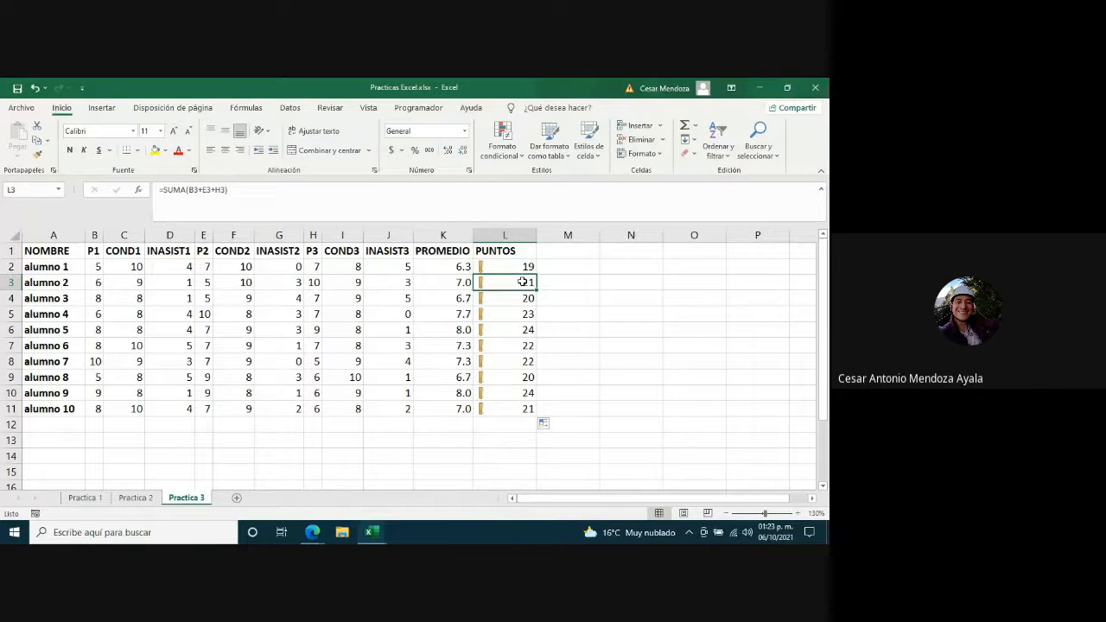
Extend the PUNTOS formula from L11 to L13 to test the icon rule on empty rows, and undo the fill
{"action": "left_click", "coordinate": [508, 409]}
{"action": "left_click_drag", "start_coordinate": [536, 416], "coordinate": [535, 452]}
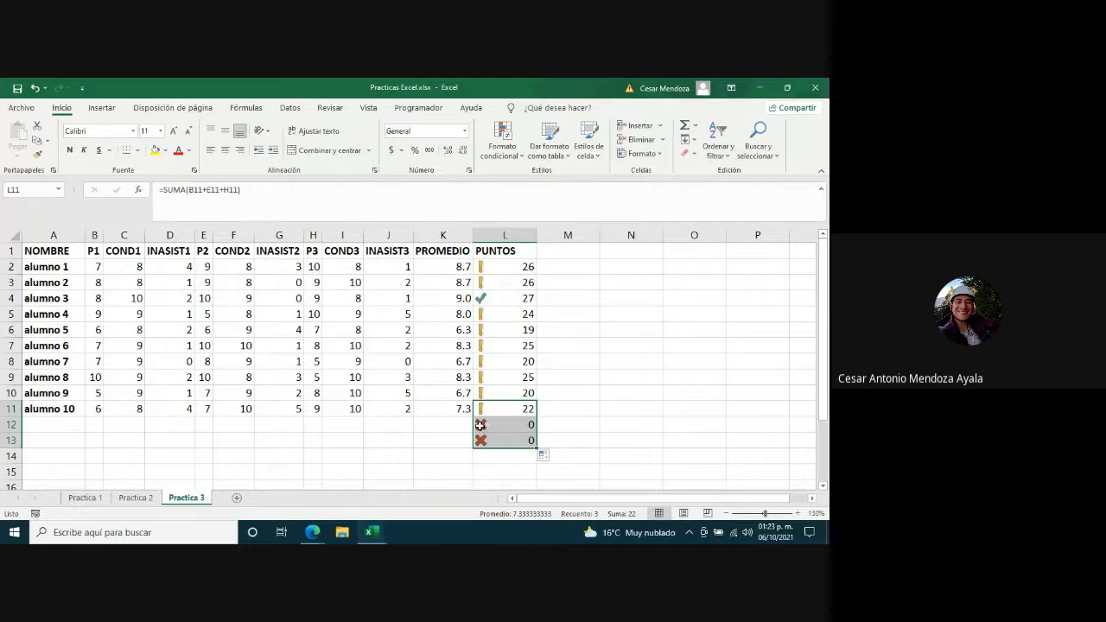
{"action": "key", "text": "ctrl+z"}
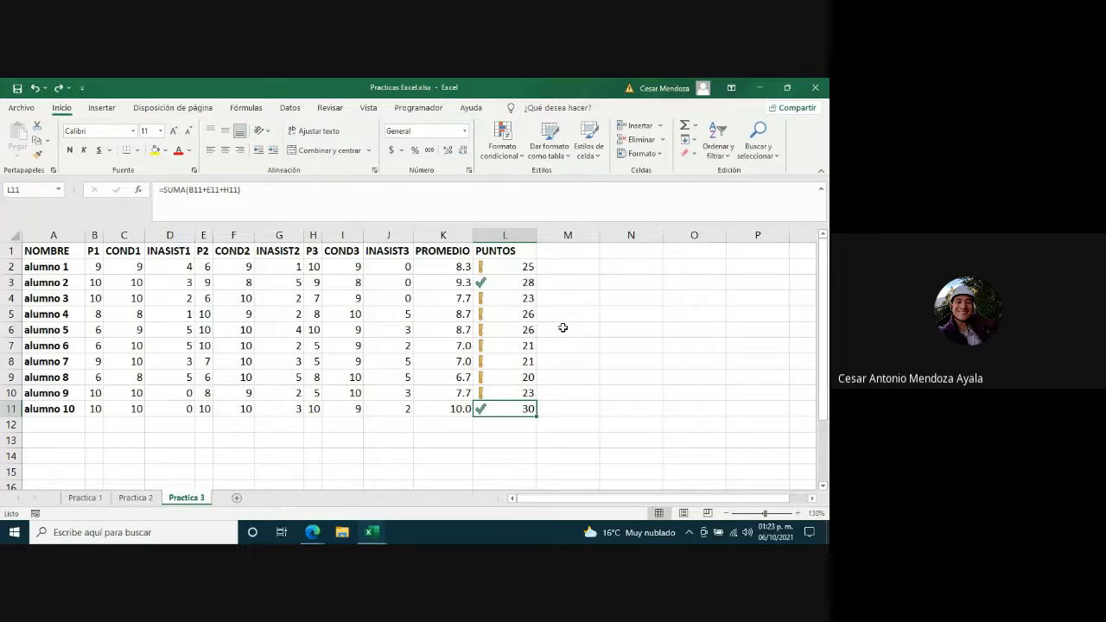
Examine the grades and PUNTOS icons of alumno 2 and alumno 10, and the exclamation marks in the remaining PUNTOS cells
{"action": "left_click_drag", "start_coordinate": [525, 282], "coordinate": [87, 285]}
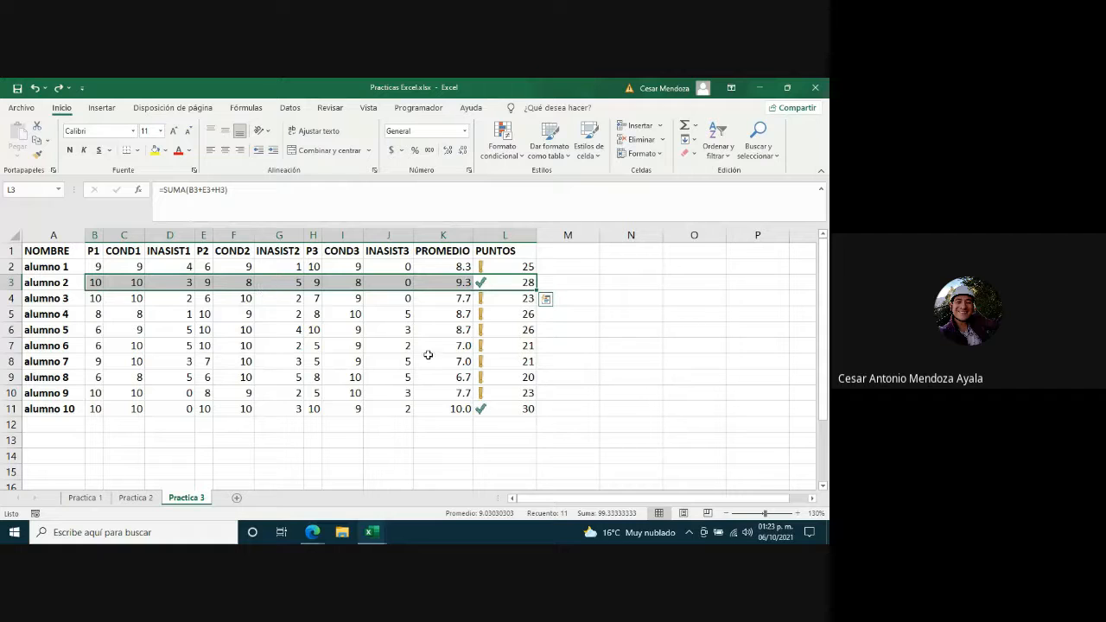
{"action": "left_click_drag", "start_coordinate": [516, 403], "coordinate": [129, 407]}
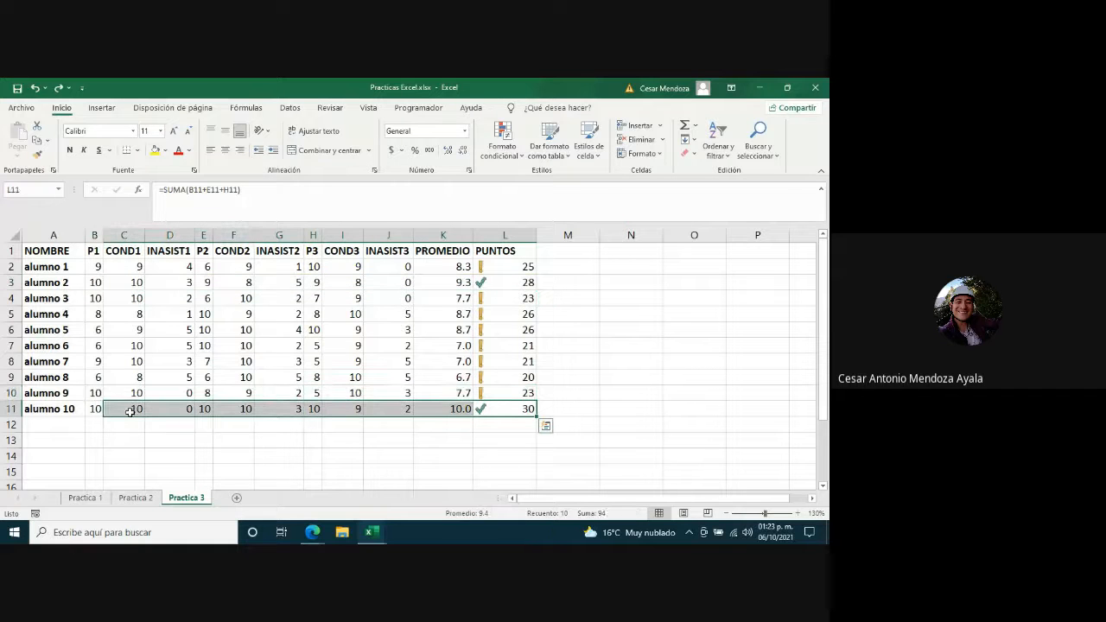
{"action": "left_click_drag", "start_coordinate": [494, 297], "coordinate": [506, 391]}
{"action": "left_click", "coordinate": [527, 267]}
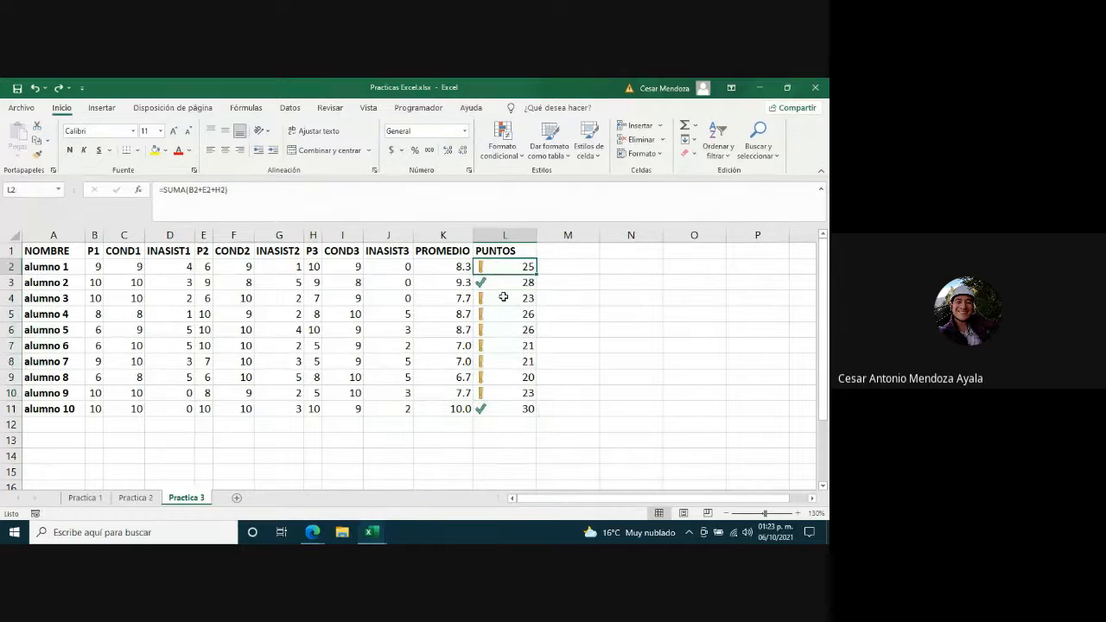
{"action": "left_click_drag", "start_coordinate": [506, 297], "coordinate": [507, 395]}
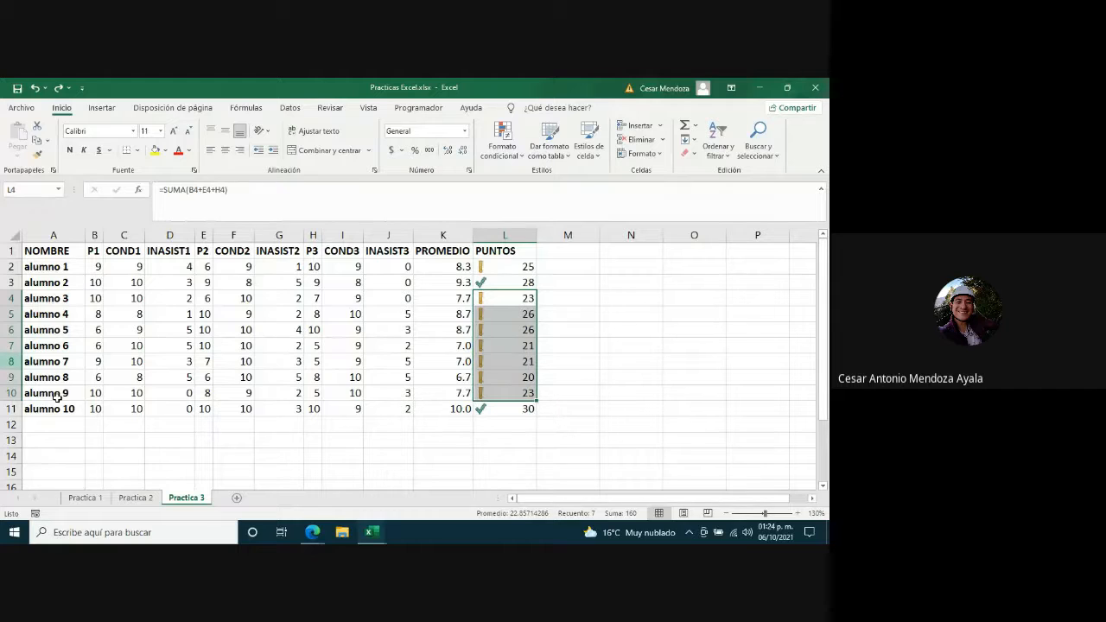
Set the P1, P2 and P3 grades of alumno 1 to 5 to test the low-score icon
{"action": "left_click", "coordinate": [100, 268]}
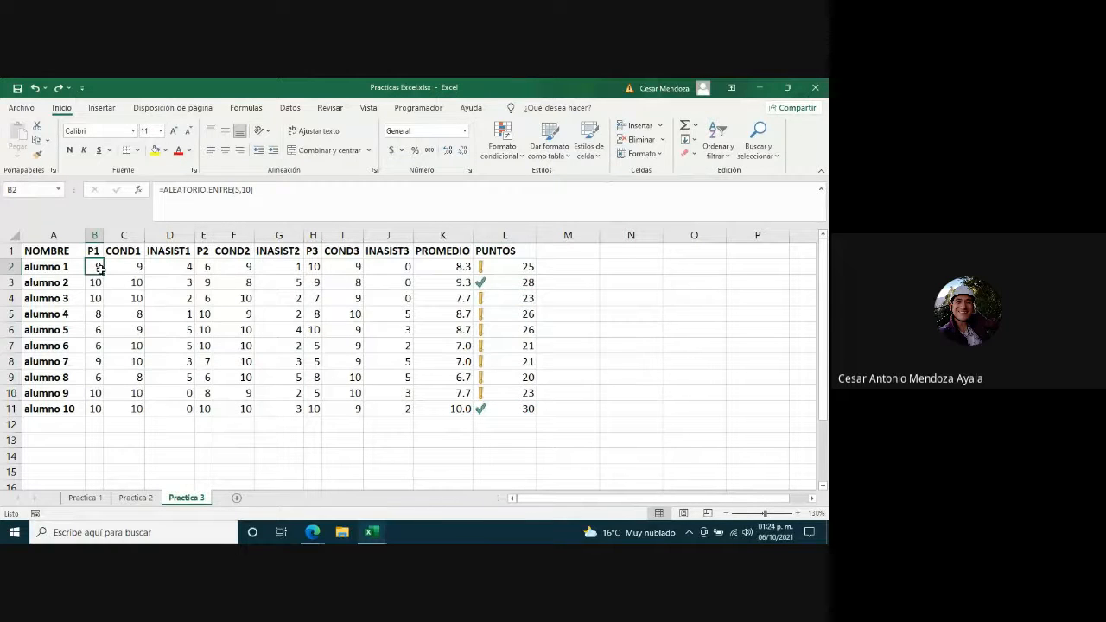
{"action": "type", "text": "5"}
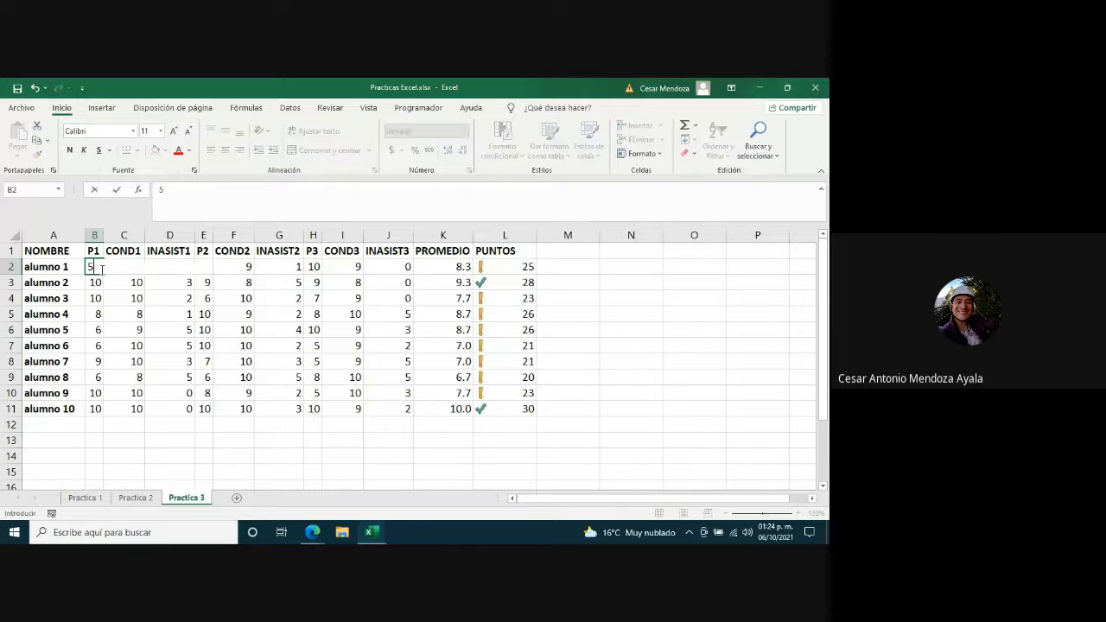
{"action": "key", "text": "Right"}
{"action": "key", "text": "Right"}
{"action": "key", "text": "Right"}
{"action": "type", "text": "5"}
{"action": "key", "text": "Right"}
{"action": "key", "text": "Right"}
{"action": "key", "text": "Right"}
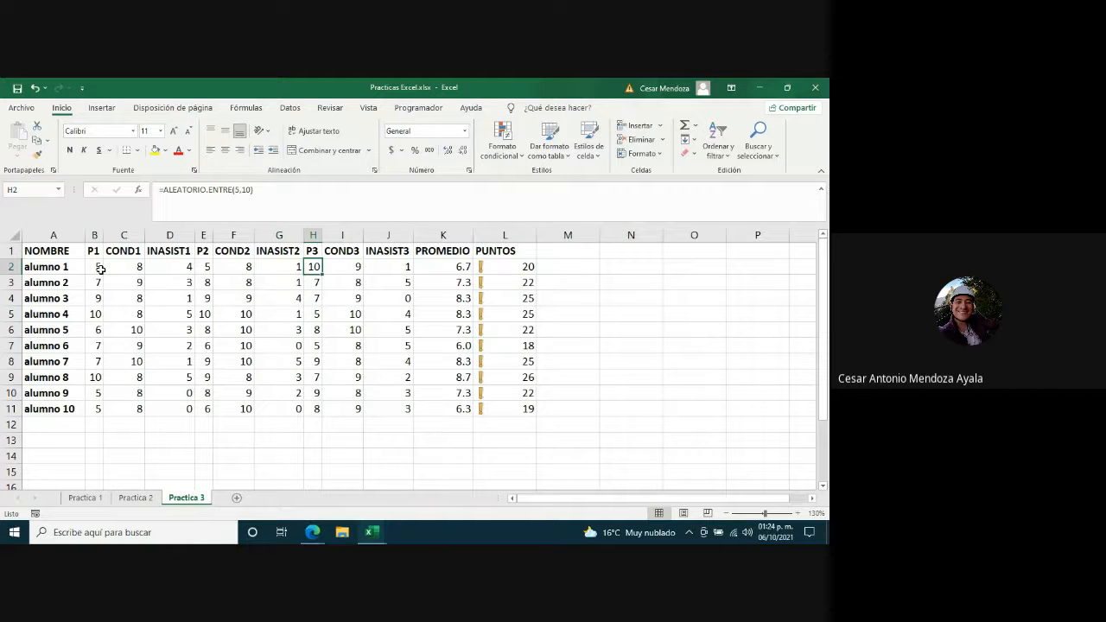
{"action": "type", "text": "5"}
{"action": "key", "text": "Right"}
Examine the icon of each student in the PUNTOS column, comparing the cross, check mark and exclamation mark cells
{"action": "key", "text": "Right"}
{"action": "key", "text": "Right"}
{"action": "key", "text": "Right"}
{"action": "key", "text": "Right"}
{"action": "key", "text": "Left"}
{"action": "key", "text": "Down"}
{"action": "key", "text": "Down"}
{"action": "key", "text": "Down"}
{"action": "key", "text": "Down"}
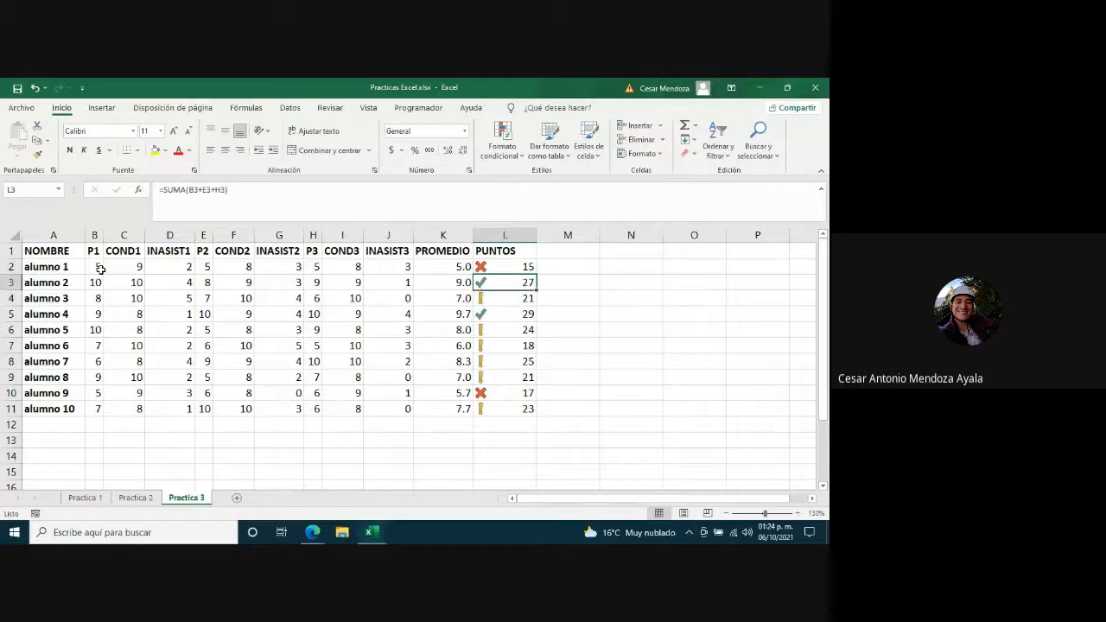
{"action": "left_click", "coordinate": [499, 269]}
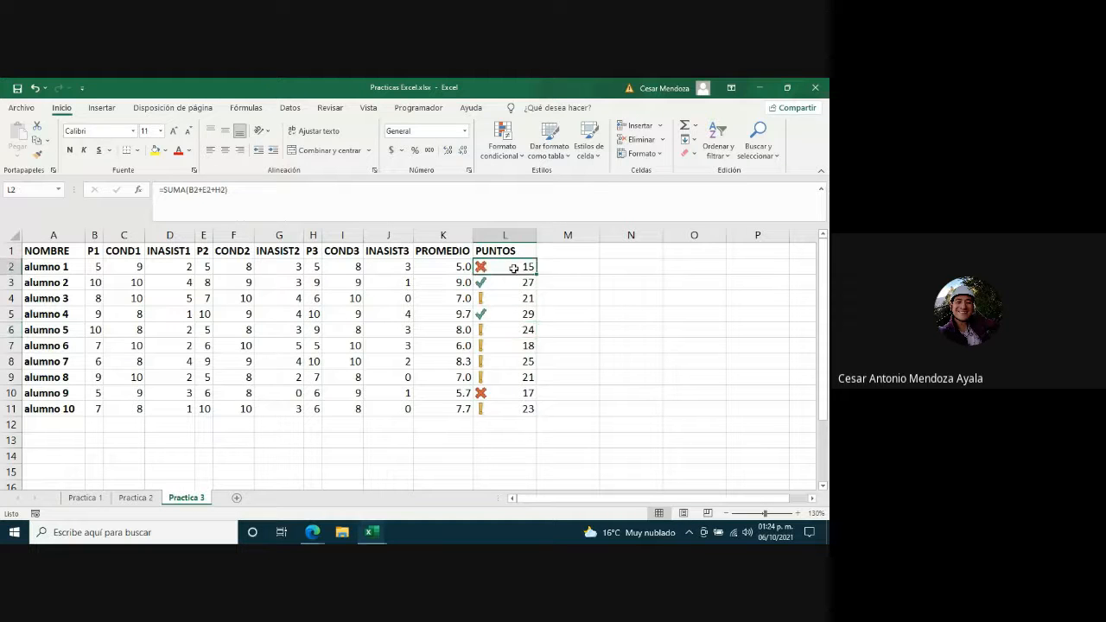
{"action": "left_click", "coordinate": [516, 389]}
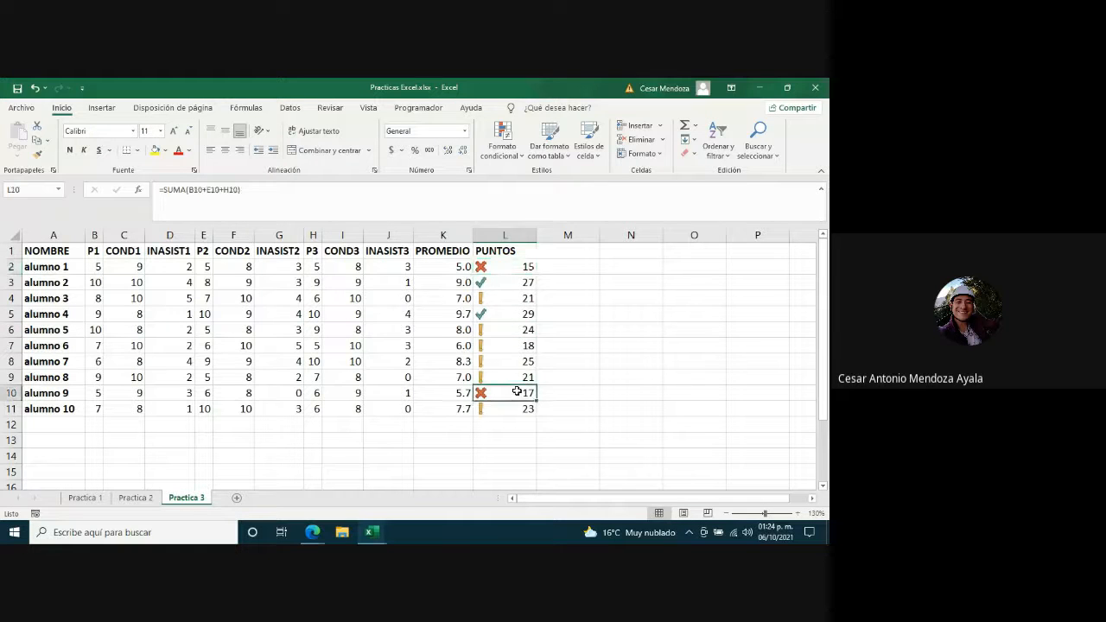
{"action": "left_click", "coordinate": [505, 285]}
{"action": "left_click", "coordinate": [506, 315]}
{"action": "left_click", "coordinate": [507, 298]}
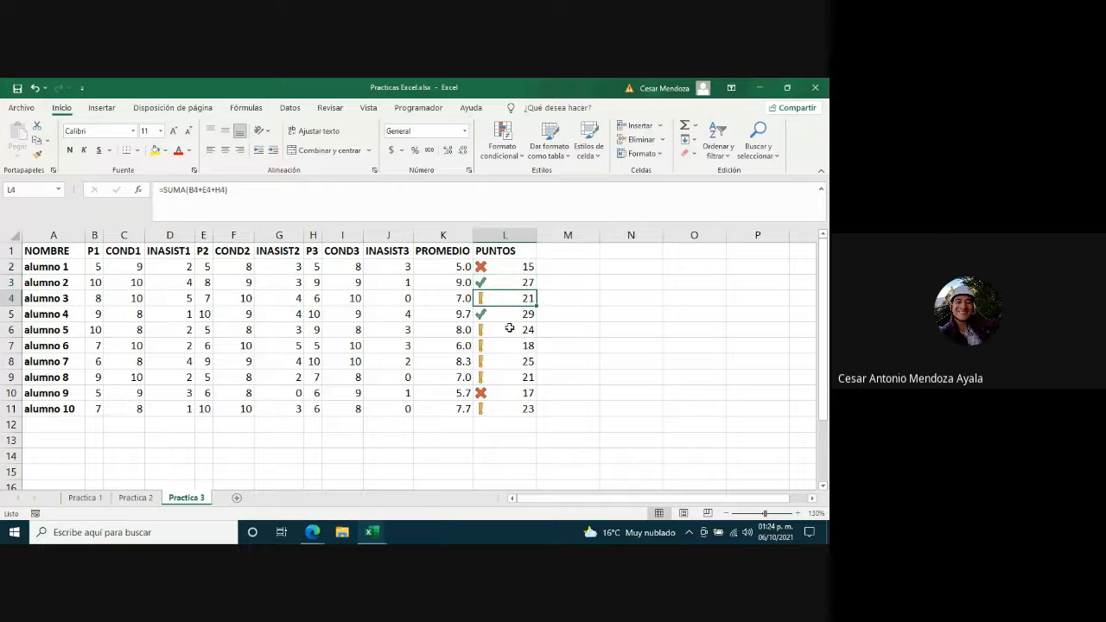
{"action": "left_click", "coordinate": [509, 329]}
{"action": "left_click", "coordinate": [509, 346]}
{"action": "left_click", "coordinate": [511, 361]}
{"action": "left_click", "coordinate": [512, 376]}
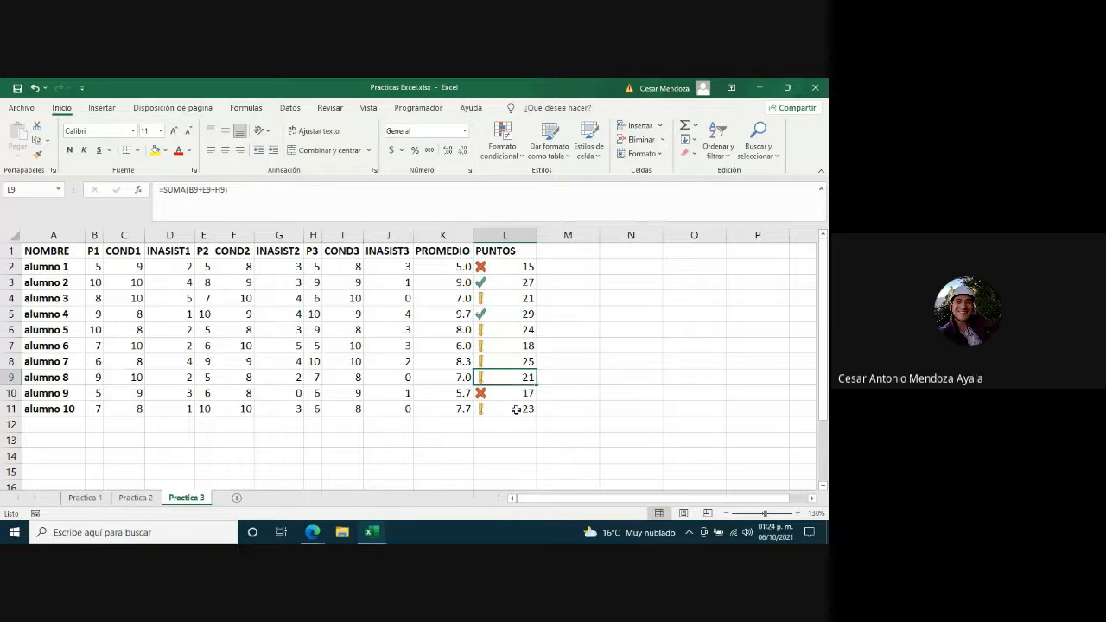
{"action": "left_click", "coordinate": [516, 410]}
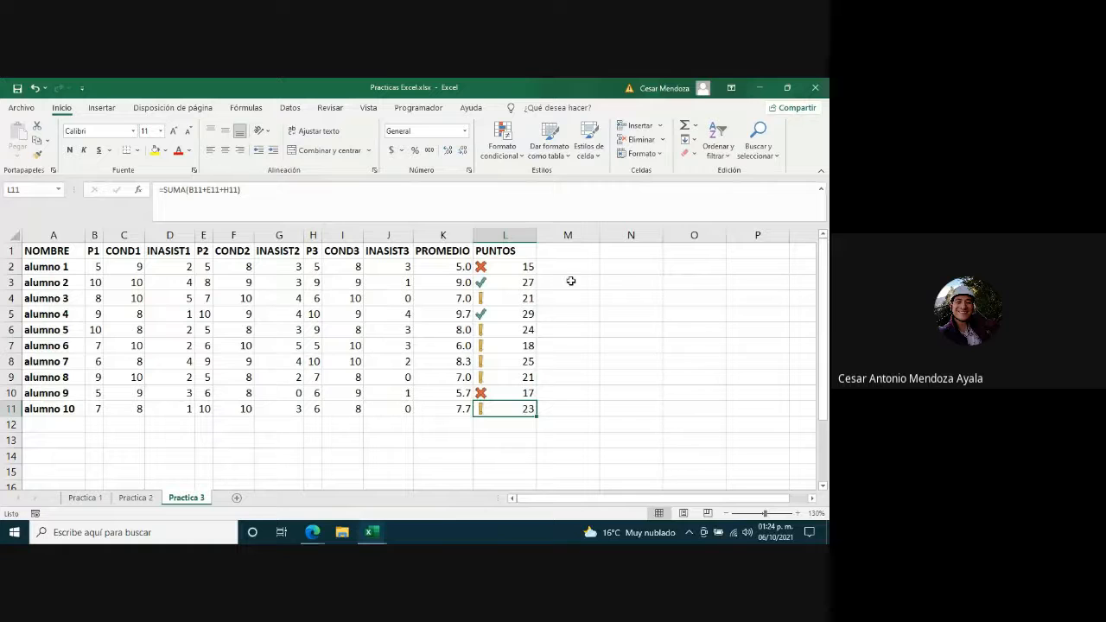
Undo the three grade entries for alumno 1 in P1, P2 and P3
{"action": "key", "text": "ctrl+z"}
{"action": "key", "text": "ctrl+z"}
{"action": "key", "text": "ctrl+z"}
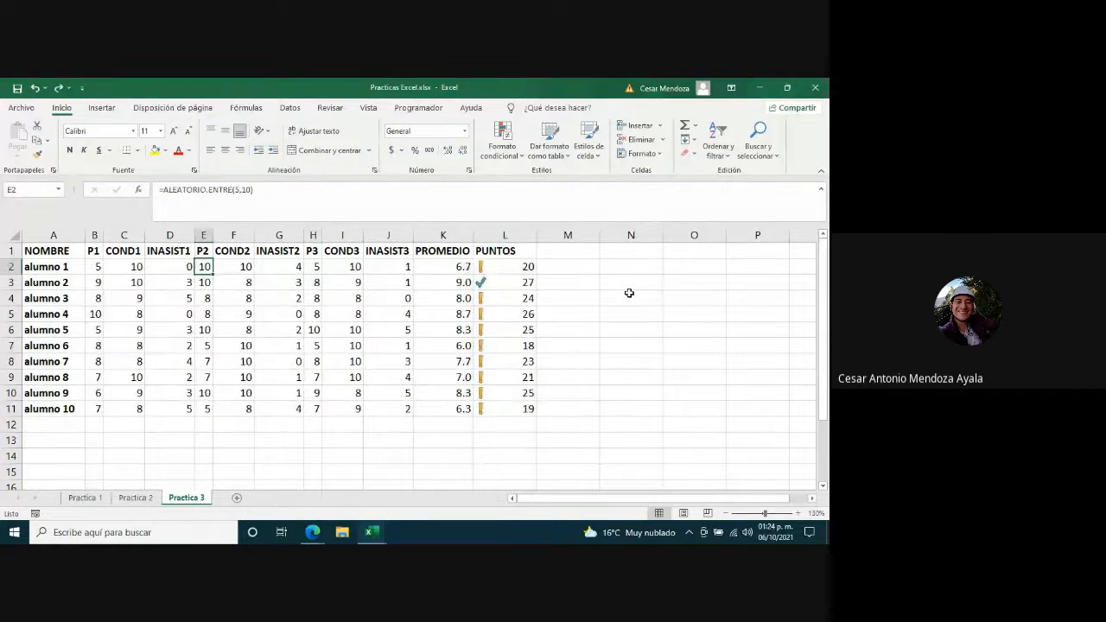
{"action": "left_click", "coordinate": [631, 298]}
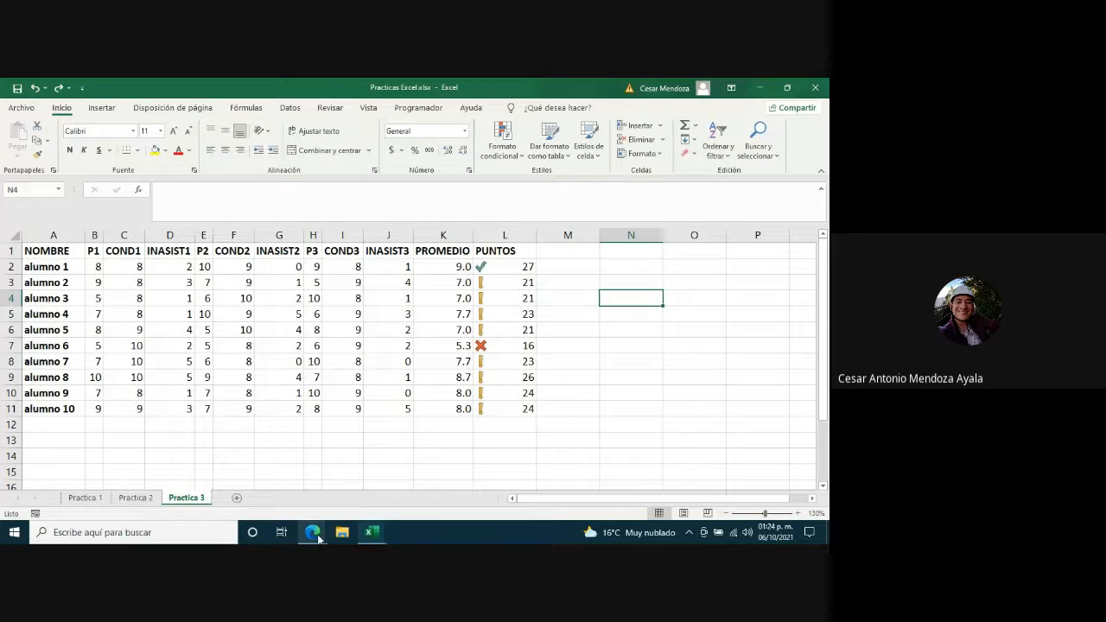
Switch to the Google Meet call in the Edge browser
{"action": "mouse_move", "coordinate": [318, 538]}
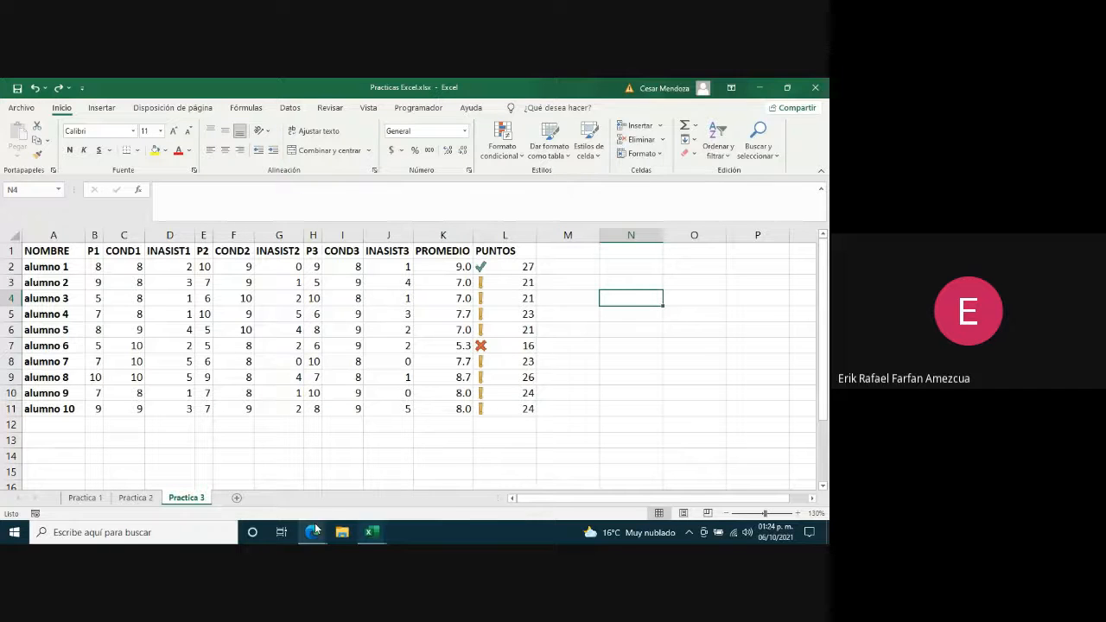
{"action": "mouse_move", "coordinate": [315, 528]}
{"action": "left_click", "coordinate": [259, 480]}
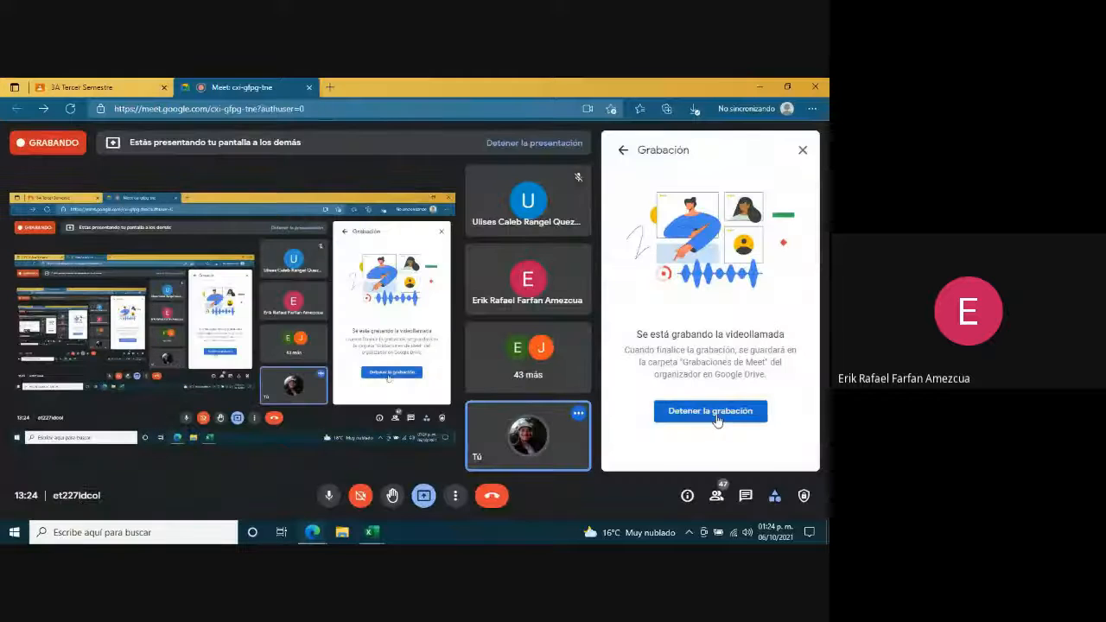